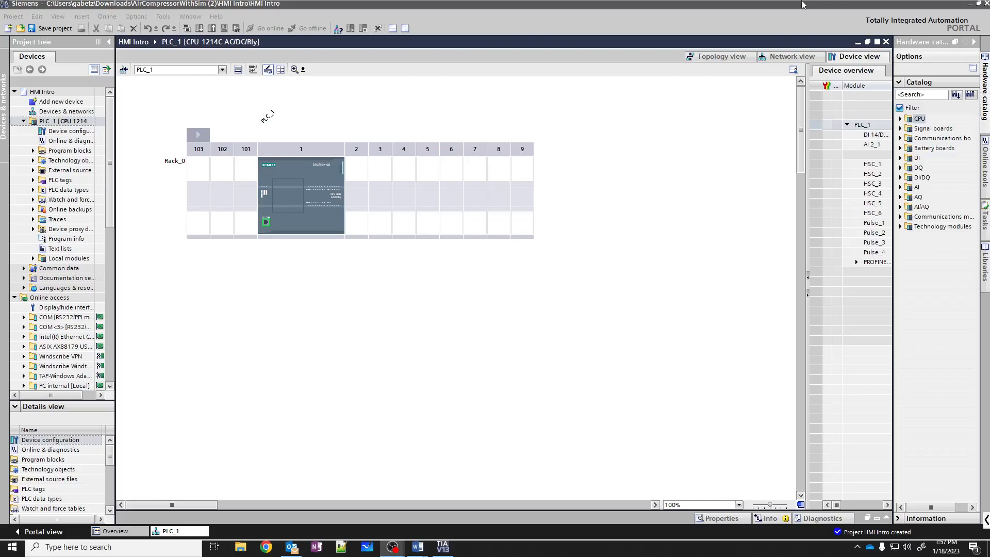
Step: Collapse the Online access branch in the project tree and open PLC_1's default tag table
{"action": "left_click", "coordinate": [14, 298]}
{"action": "left_click", "coordinate": [14, 298]}
{"action": "left_click", "coordinate": [315, 222]}
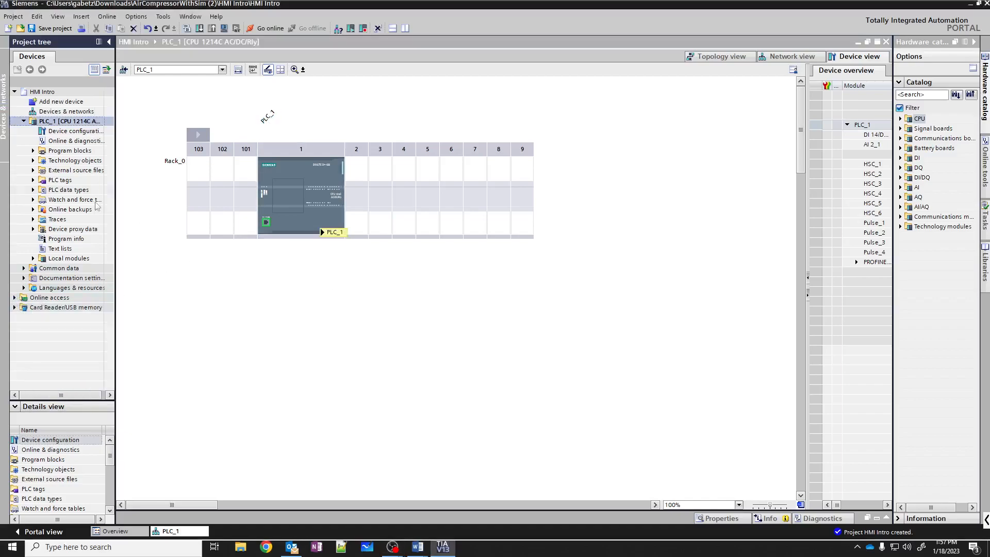
{"action": "left_click", "coordinate": [308, 258]}
{"action": "left_click", "coordinate": [308, 233]}
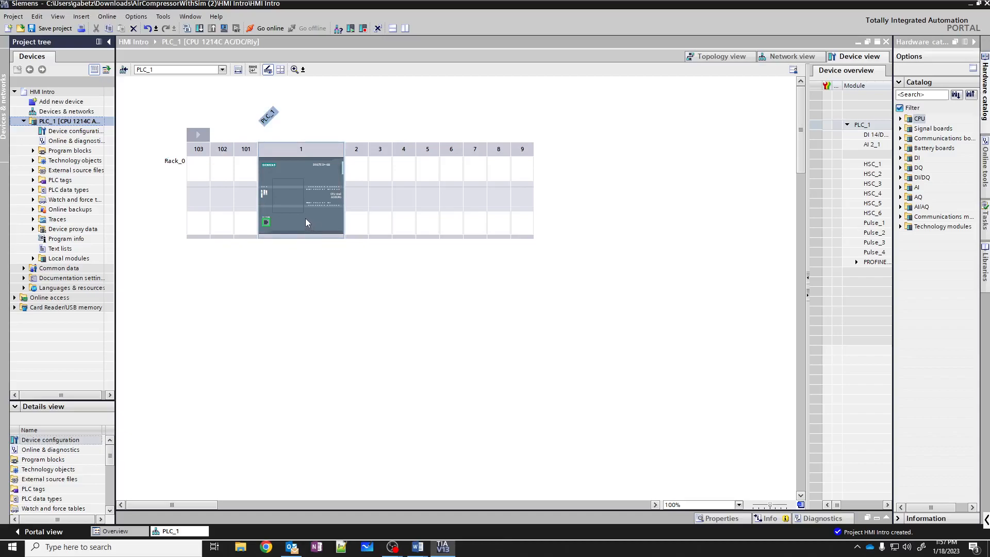
{"action": "left_click", "coordinate": [33, 180]}
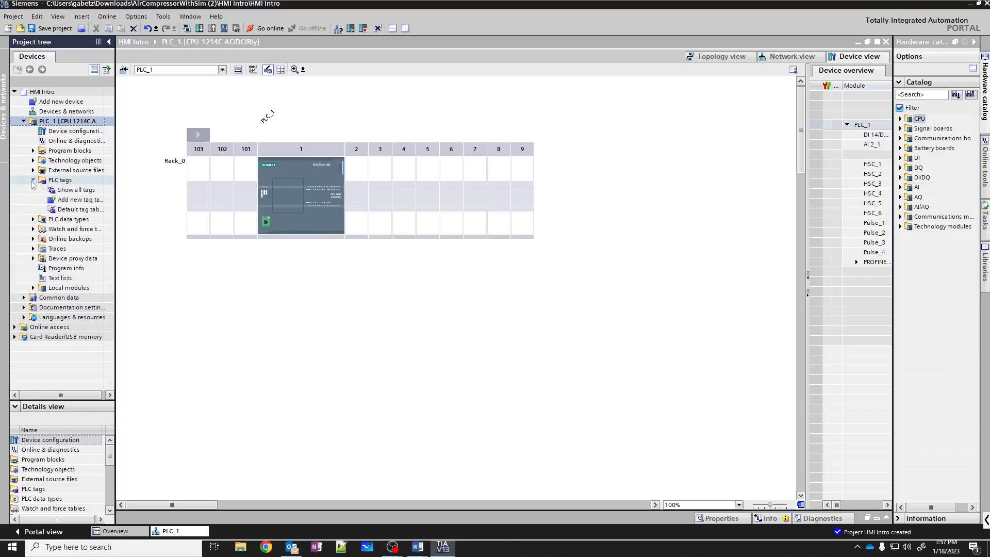
{"action": "double_click", "coordinate": [61, 209]}
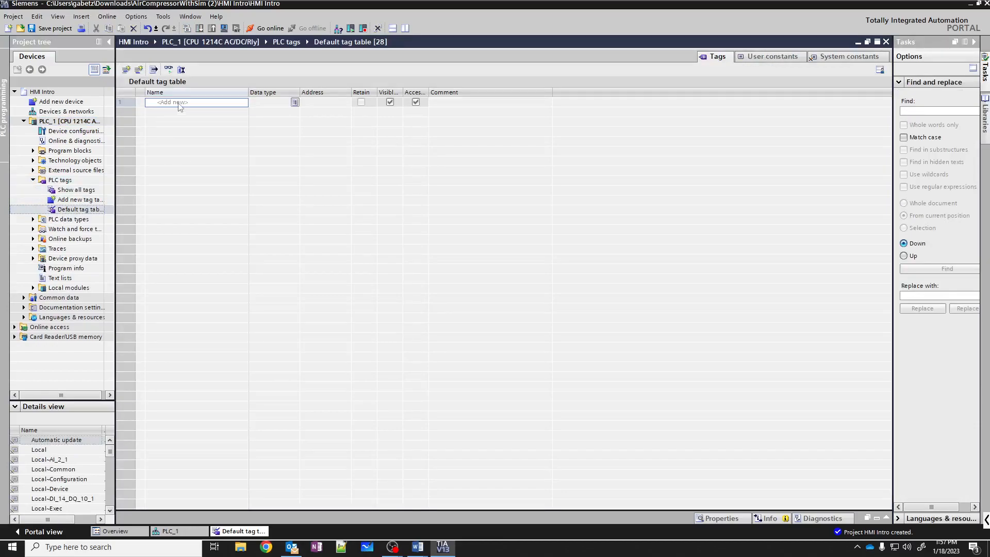
Step: Add four tags named HMI start, HMI stop, Hmi limit and HMI output to the default tag table
{"action": "double_click", "coordinate": [178, 102]}
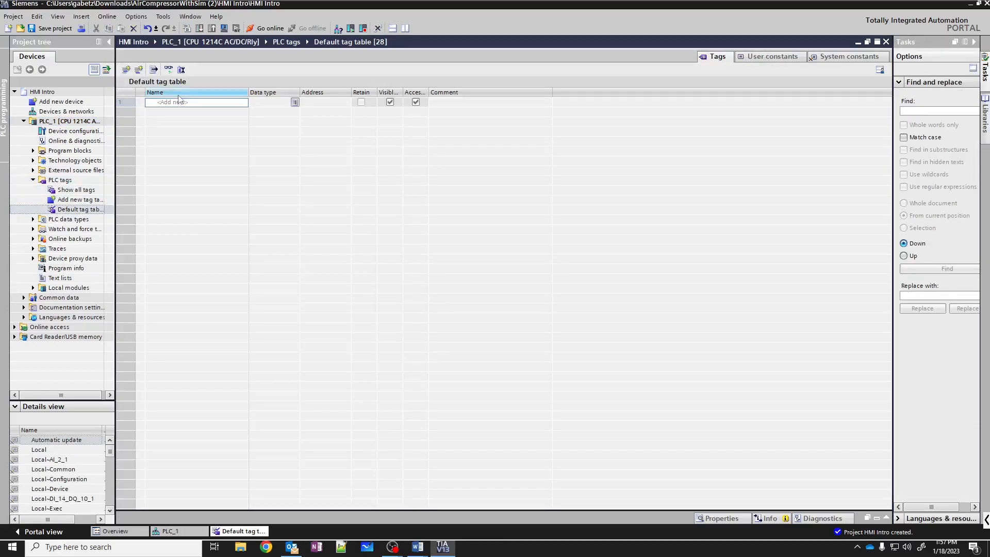
{"action": "type", "text": "HMI start"}
{"action": "key", "text": "Return"}
{"action": "type", "text": "HMI stop"}
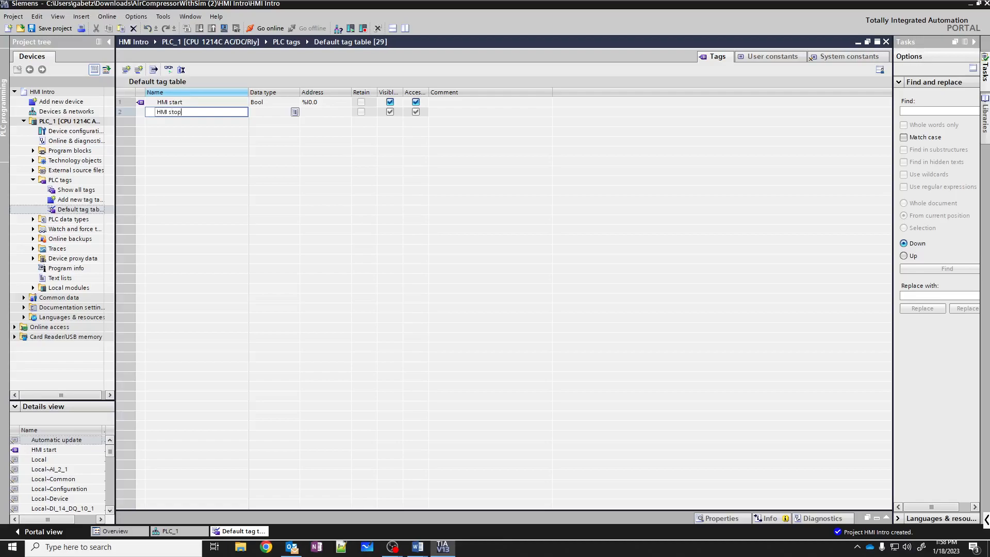
{"action": "key", "text": "Return"}
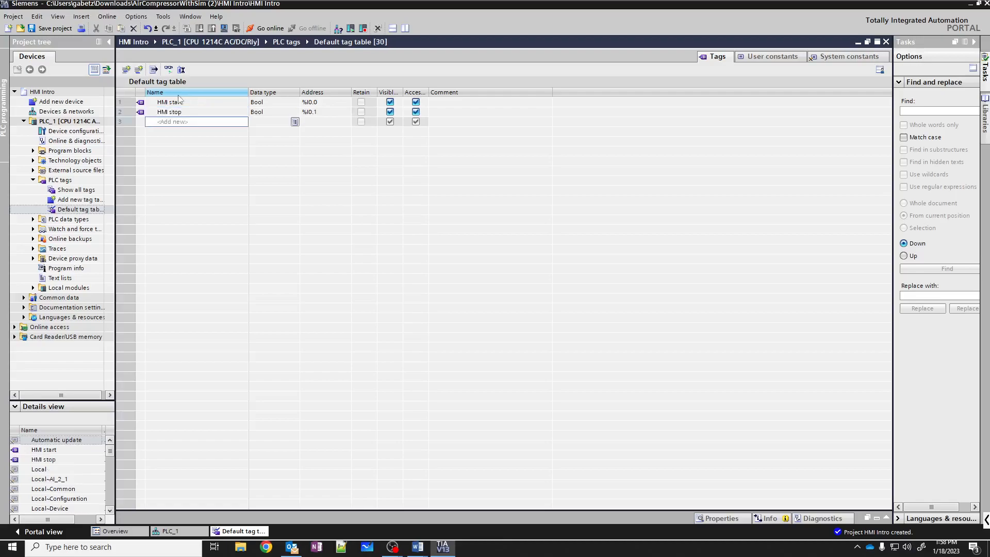
{"action": "type", "text": "fa"}
{"action": "type", "text": "H"}
{"action": "type", "text": "mi limit"}
{"action": "key", "text": "Return"}
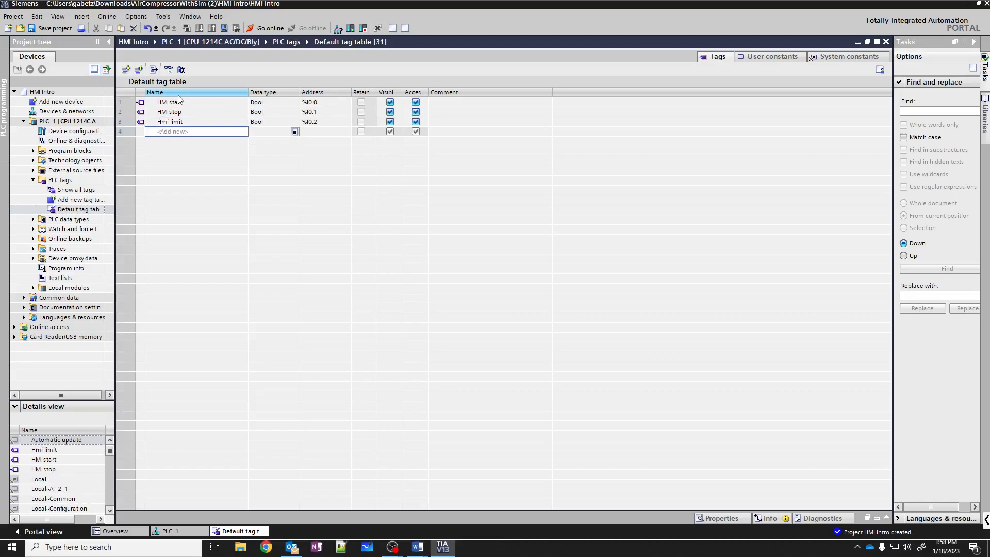
{"action": "type", "text": "HMI output"}
{"action": "key", "text": "Return"}
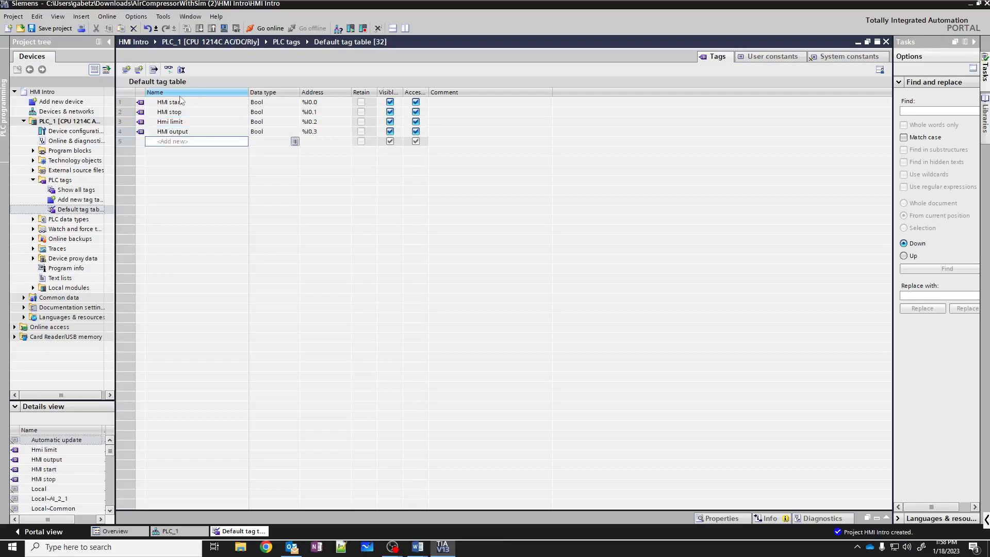
Step: Set the HMI start address to %M5.0 and autofill the addresses down through HMI output, overwriting the existing tags
{"action": "left_click", "coordinate": [325, 105]}
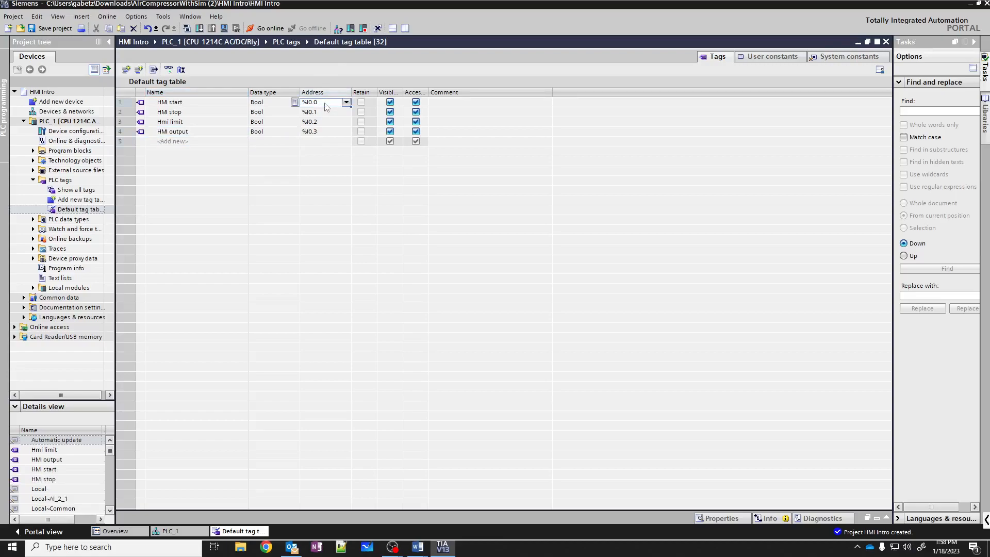
{"action": "type", "text": "%M5.0"}
{"action": "key", "text": "Return"}
{"action": "left_click", "coordinate": [324, 105]}
{"action": "left_click_drag", "start_coordinate": [351, 106], "coordinate": [346, 132]}
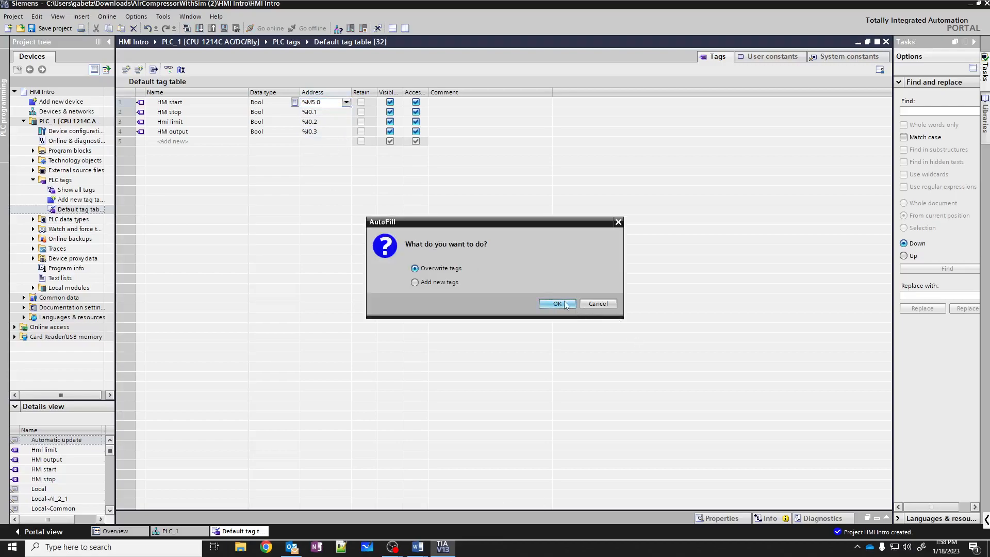
{"action": "left_click", "coordinate": [557, 304]}
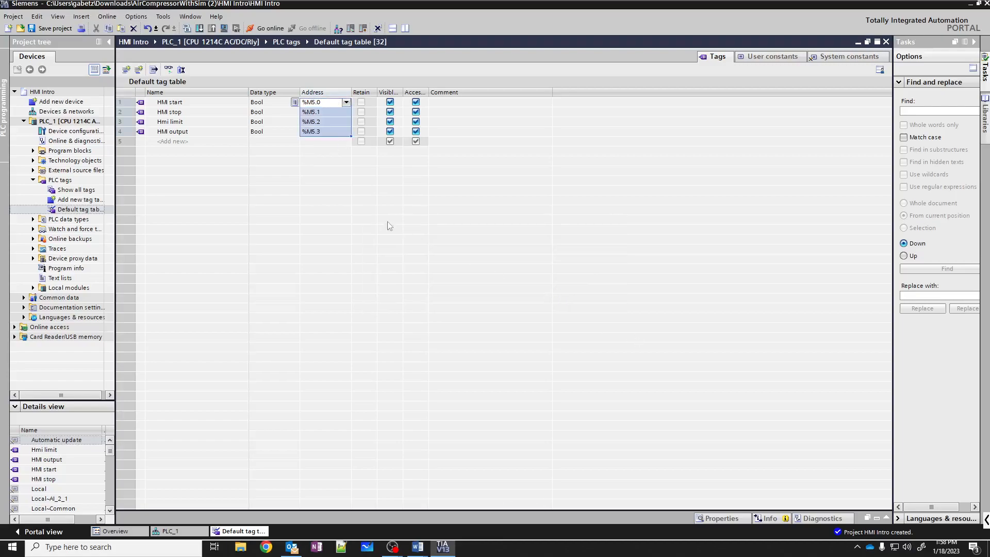
Step: Add three more tags named button start, button stop and output below the HMI tags
{"action": "left_click", "coordinate": [203, 143]}
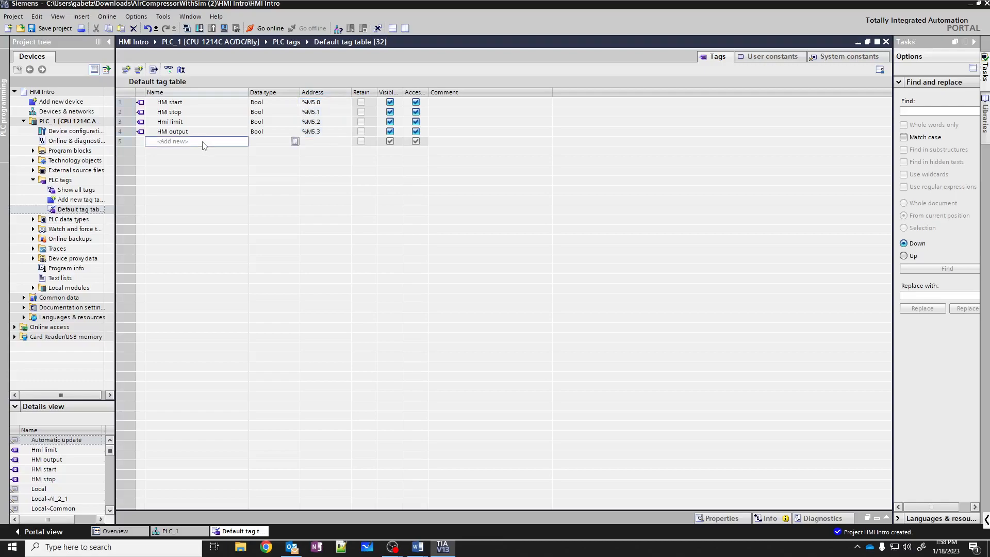
{"action": "type", "text": "Start"}
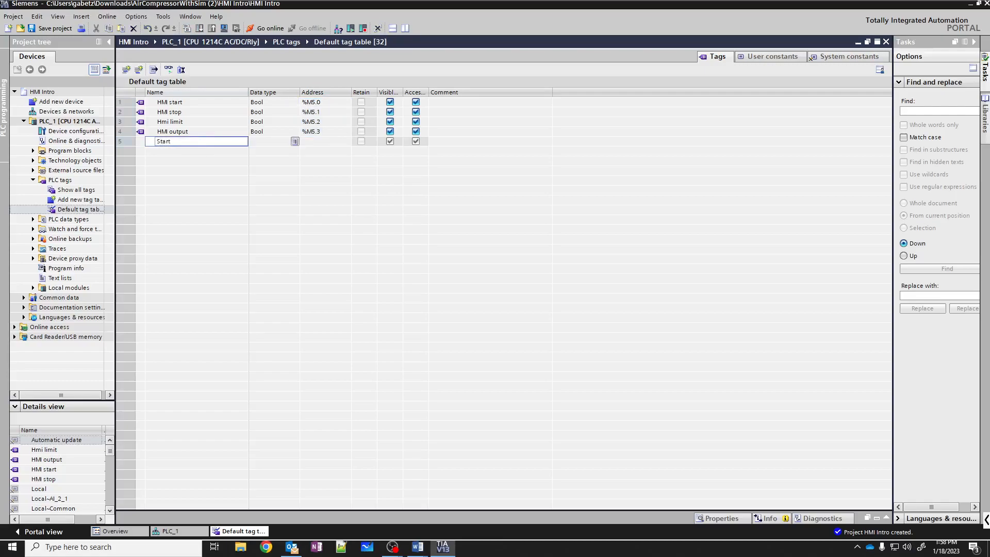
{"action": "key", "text": "BackSpace"}
{"action": "key", "text": "BackSpace"}
{"action": "key", "text": "BackSpace"}
{"action": "key", "text": "BackSpace"}
{"action": "key", "text": "BackSpace"}
{"action": "type", "text": "button start"}
{"action": "key", "text": "Return"}
{"action": "type", "text": "button stop"}
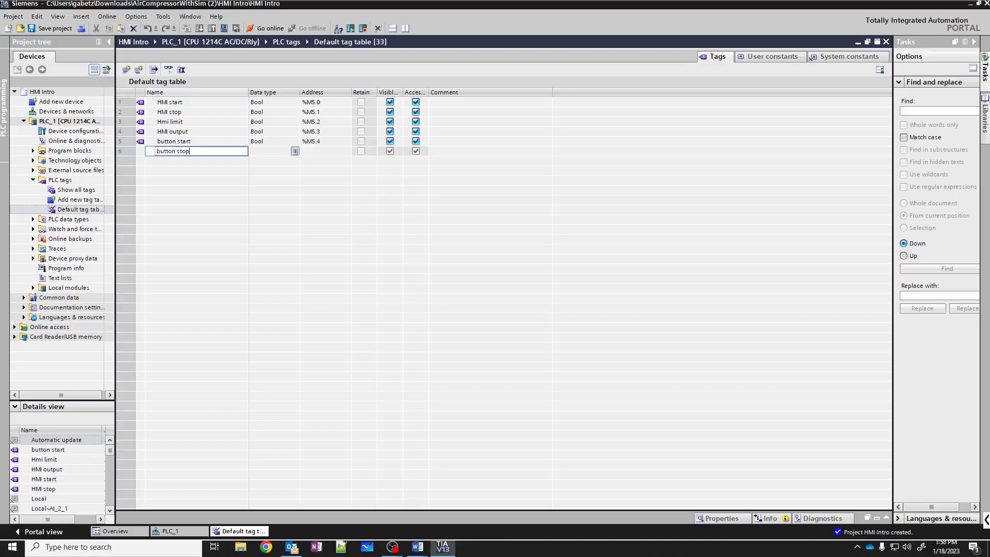
{"action": "key", "text": "Return"}
{"action": "type", "text": "output"}
{"action": "key", "text": "Return"}
Step: Set the addresses to %I0.0 for button start, %I0.1 for button stop and %Q0.0 for output
{"action": "left_click", "coordinate": [321, 142]}
{"action": "type", "text": "i"}
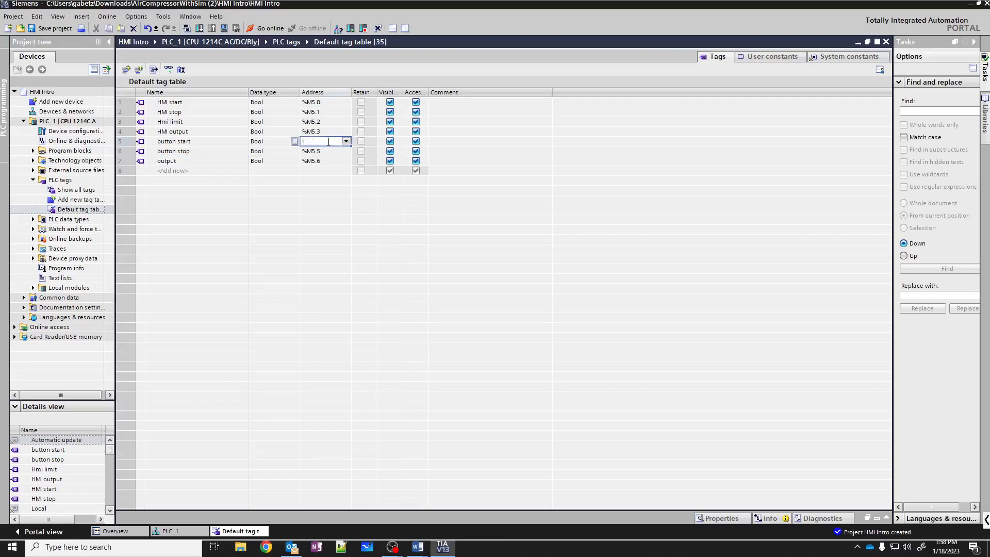
{"action": "type", "text": "0.0"}
{"action": "key", "text": "Return"}
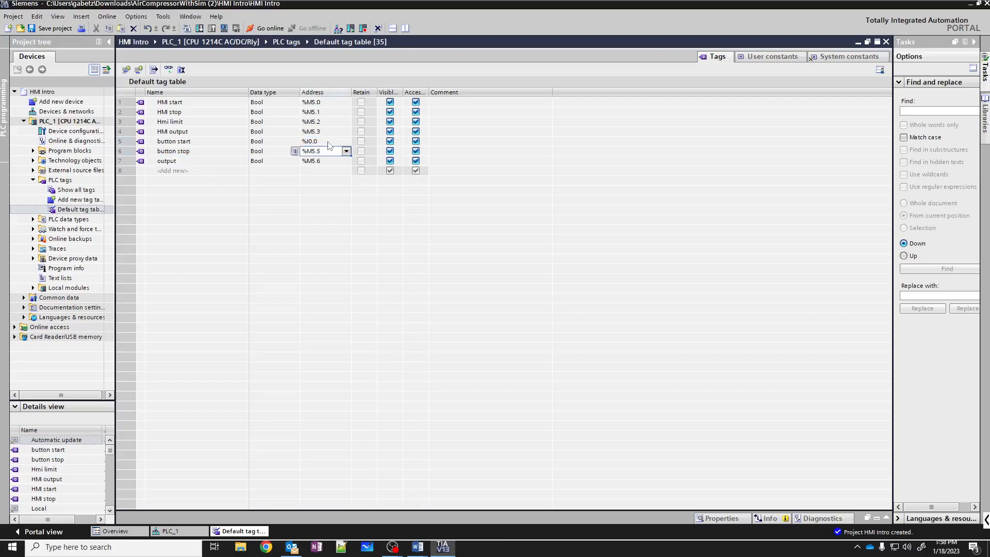
{"action": "type", "text": "i0.1"}
{"action": "key", "text": "Return"}
{"action": "type", "text": "q0.0"}
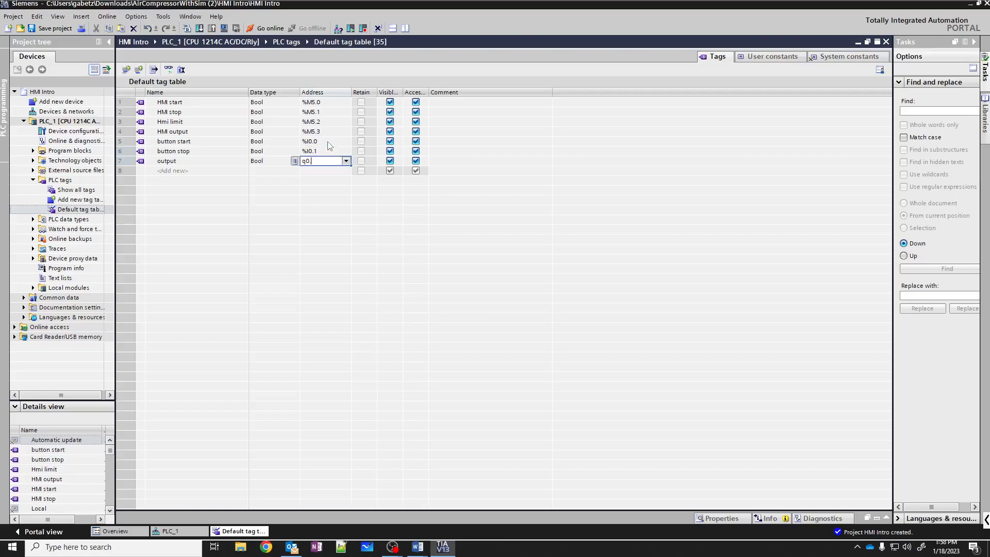
{"action": "key", "text": "Return"}
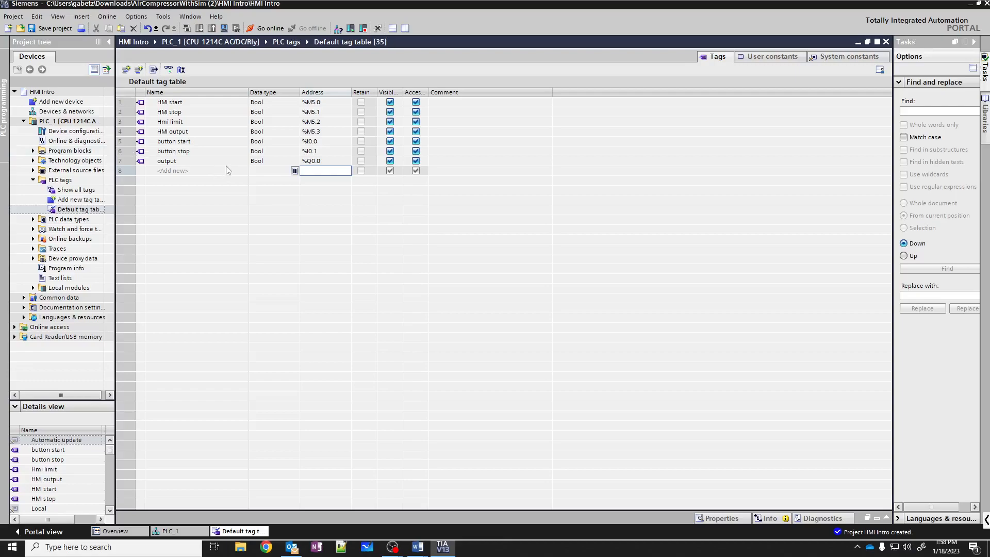
Step: Open the Main [OB1] block and insert a normally open contact, a normally closed contact and a coil in Network 1
{"action": "left_click", "coordinate": [33, 150]}
{"action": "double_click", "coordinate": [67, 170]}
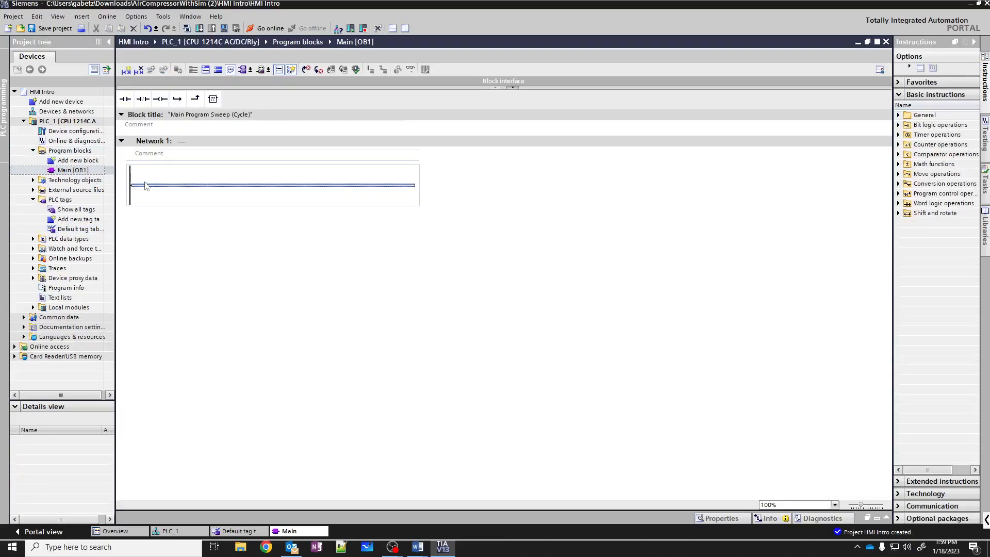
{"action": "left_click", "coordinate": [126, 100]}
{"action": "left_click", "coordinate": [127, 101]}
{"action": "left_click", "coordinate": [232, 183]}
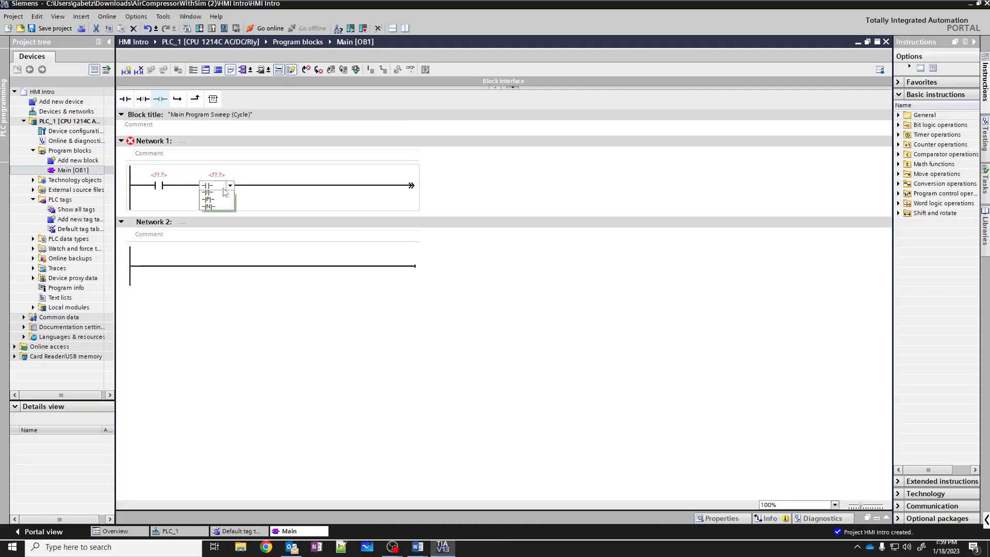
{"action": "left_click", "coordinate": [217, 203]}
{"action": "left_click", "coordinate": [160, 98]}
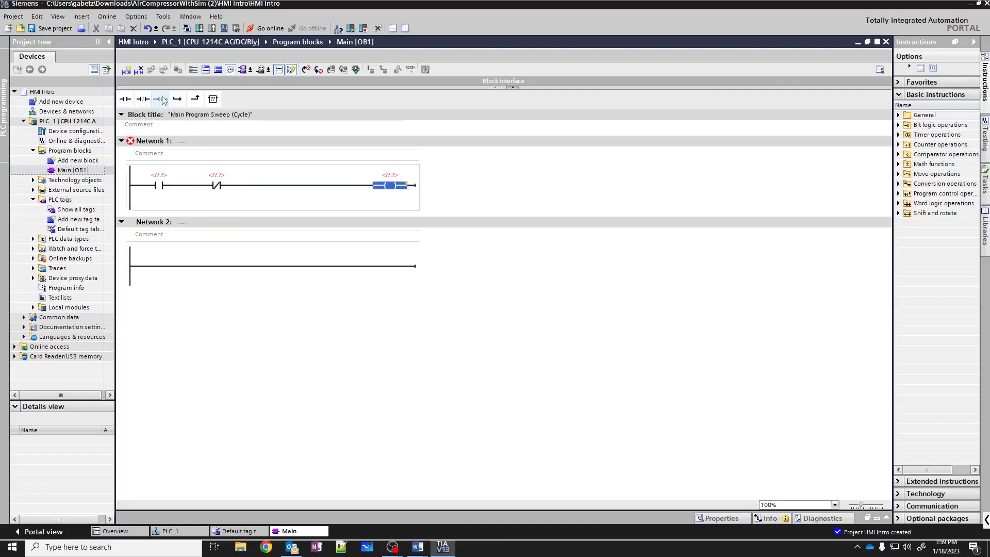
Step: Add a parallel branch with a normally open contact around the first contact in Network 1
{"action": "left_click", "coordinate": [135, 185]}
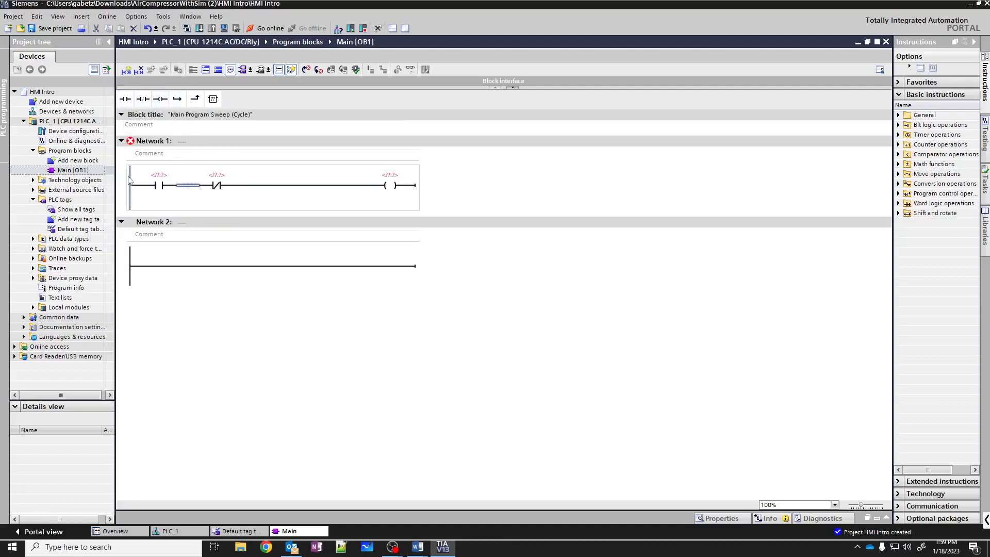
{"action": "left_click", "coordinate": [177, 98]}
{"action": "left_click", "coordinate": [125, 99]}
{"action": "left_click", "coordinate": [195, 99]}
Step: Assign the button start tag to the first contact and button stop to the normally closed contact
{"action": "left_click", "coordinate": [171, 180]}
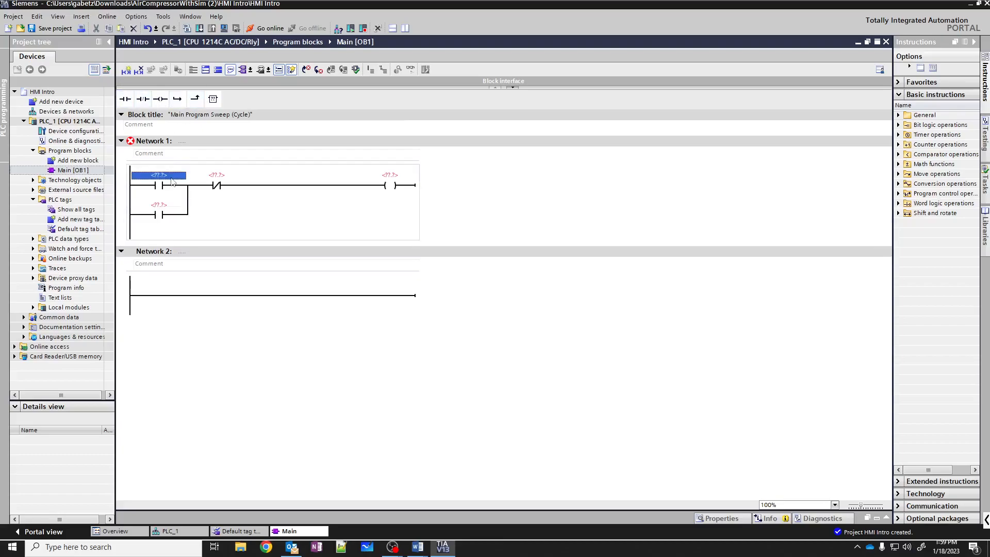
{"action": "type", "text": "b"}
{"action": "left_click", "coordinate": [171, 187]}
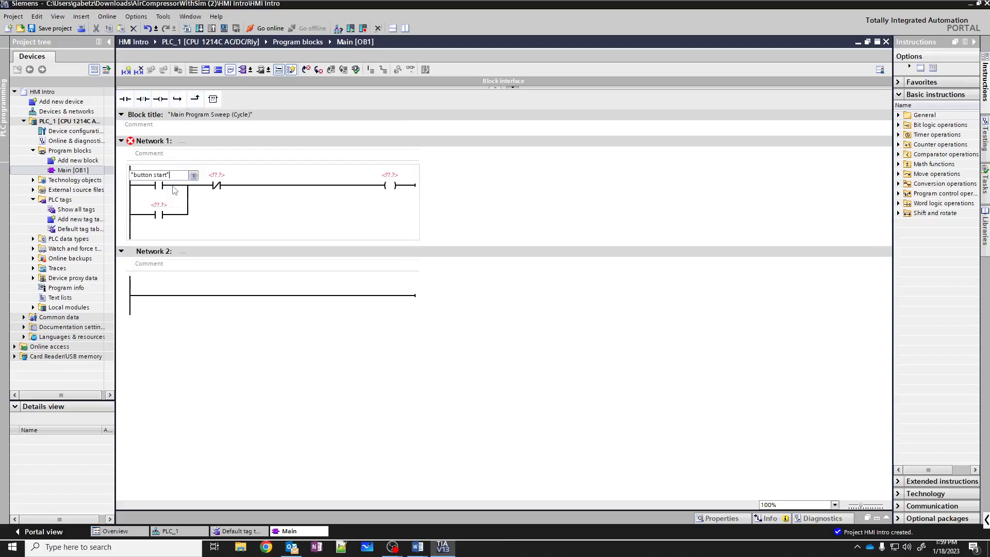
{"action": "left_click", "coordinate": [225, 177]}
{"action": "type", "text": "button stop\""}
{"action": "left_click", "coordinate": [231, 206]}
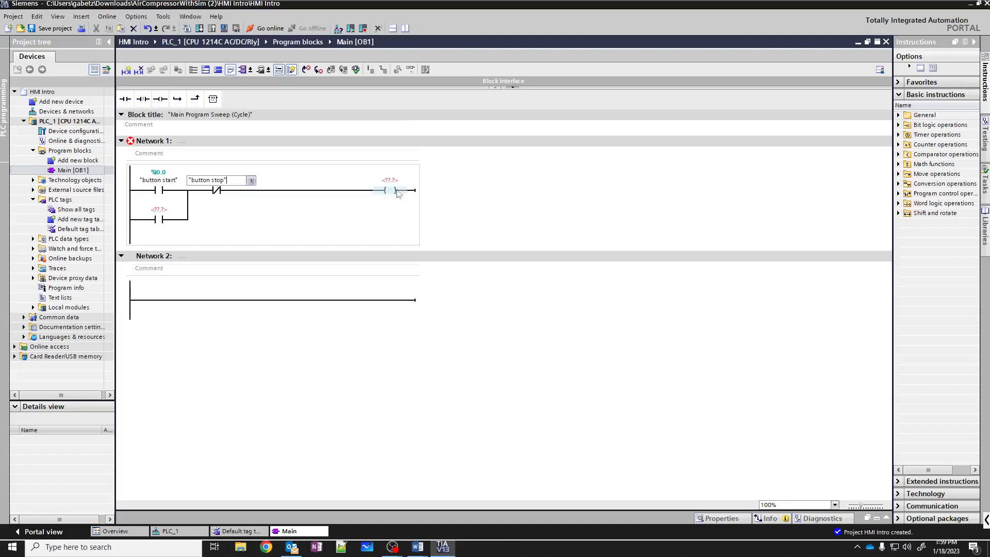
Step: Assign the output tag to both the coil and the parallel branch contact
{"action": "left_click", "coordinate": [399, 181]}
{"action": "type", "text": "output\""}
{"action": "left_click", "coordinate": [397, 188]}
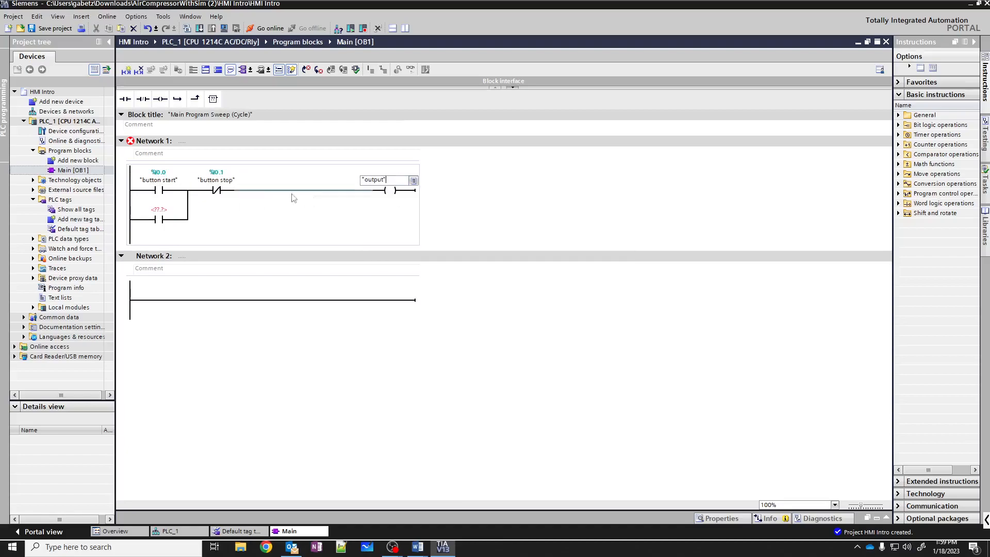
{"action": "left_click", "coordinate": [167, 211]}
{"action": "type", "text": "o"}
{"action": "left_click", "coordinate": [168, 218]}
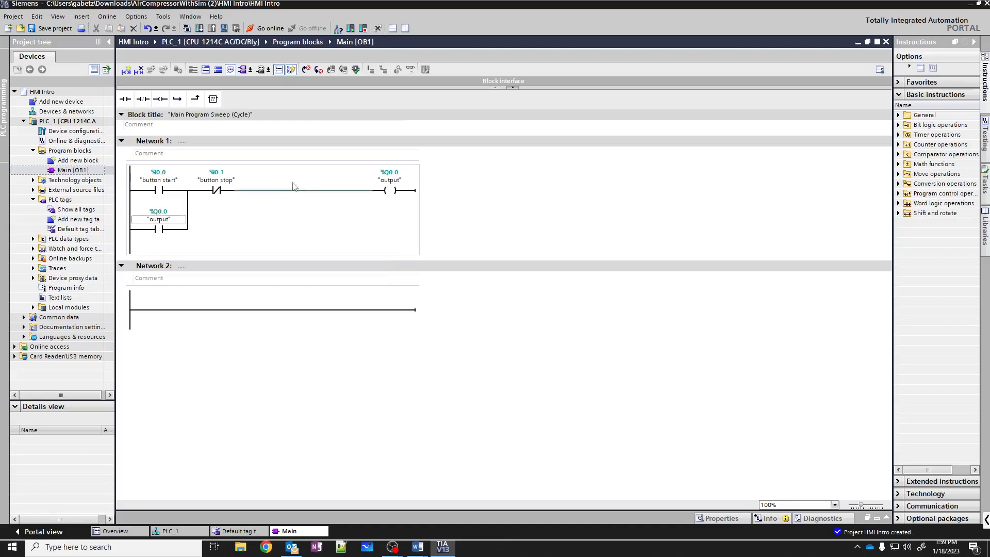
Step: Start the download of PLC_1 and search the target subnet for compatible devices
{"action": "left_click", "coordinate": [200, 28]}
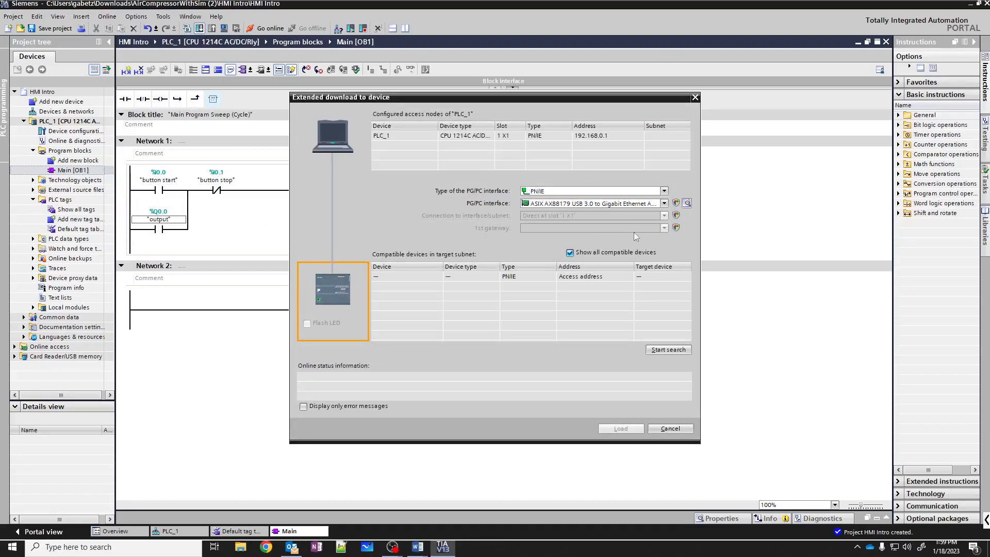
{"action": "left_click", "coordinate": [658, 347]}
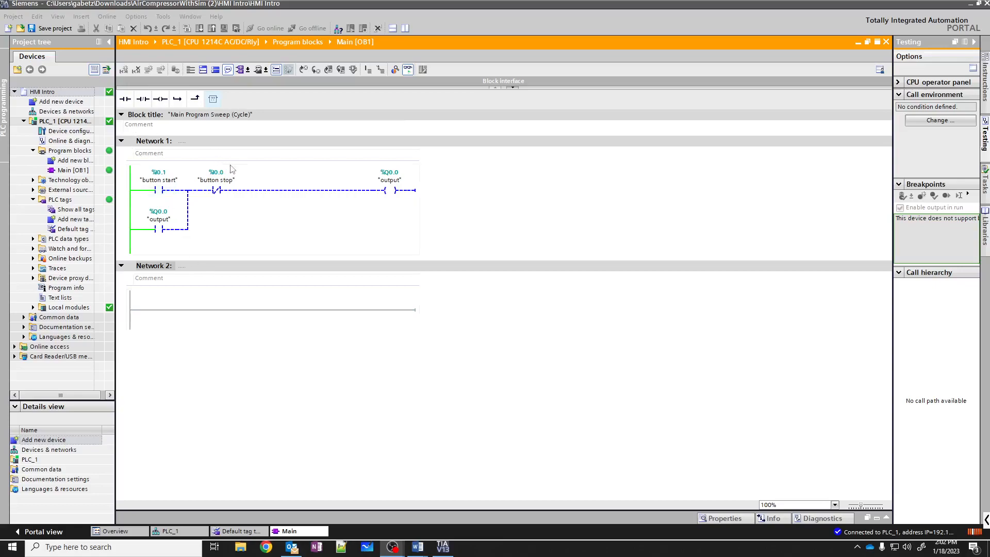
Step: Add a 7-inch KTP700 Basic PN HMI panel, article number 6AV2 123-2GB03-0AX0, with the device wizard enabled
{"action": "double_click", "coordinate": [44, 102]}
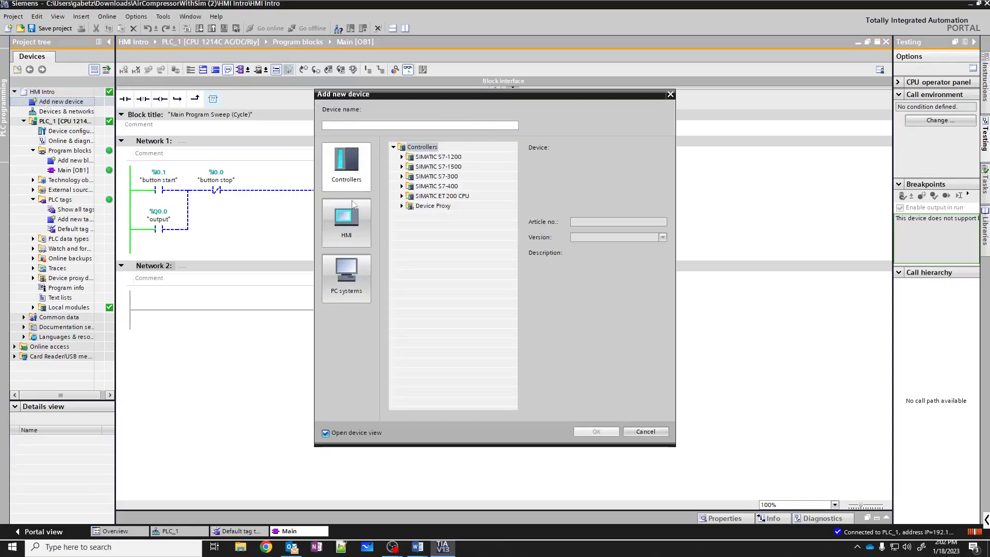
{"action": "left_click", "coordinate": [352, 224]}
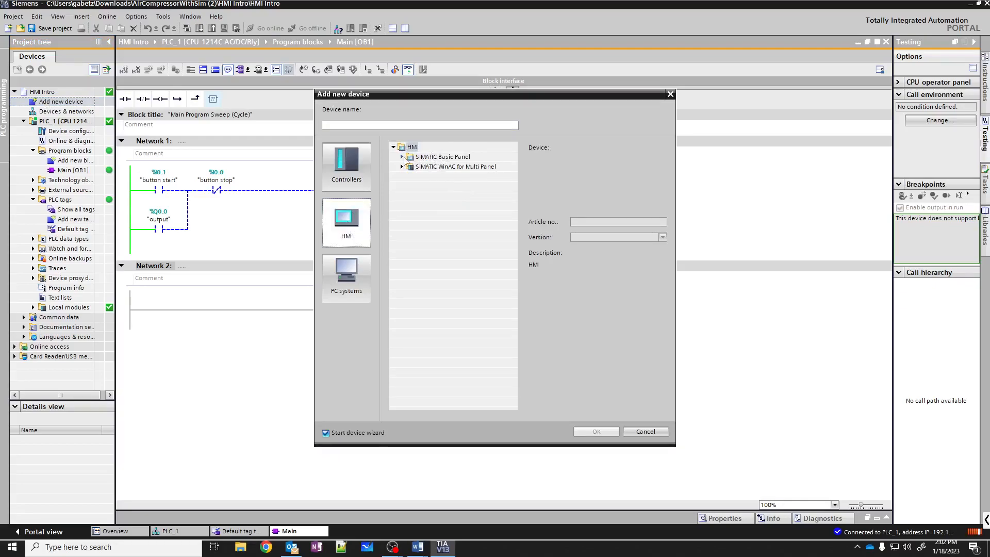
{"action": "left_click", "coordinate": [402, 157]}
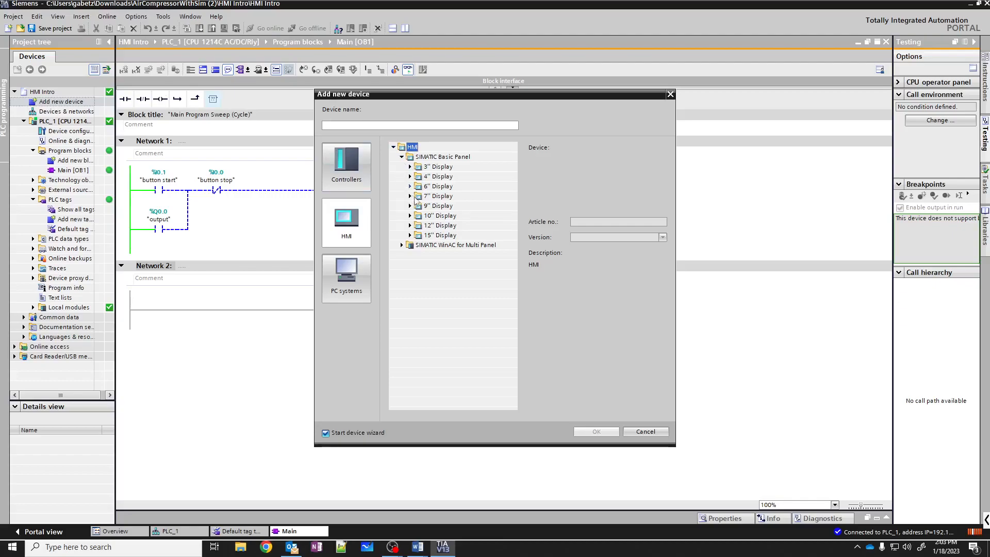
{"action": "left_click", "coordinate": [411, 197]}
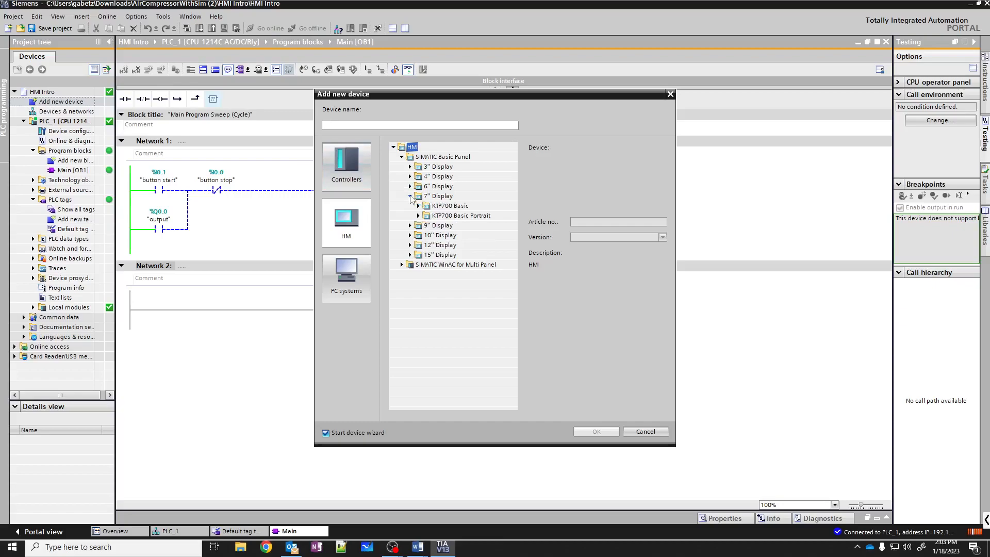
{"action": "left_click", "coordinate": [459, 206]}
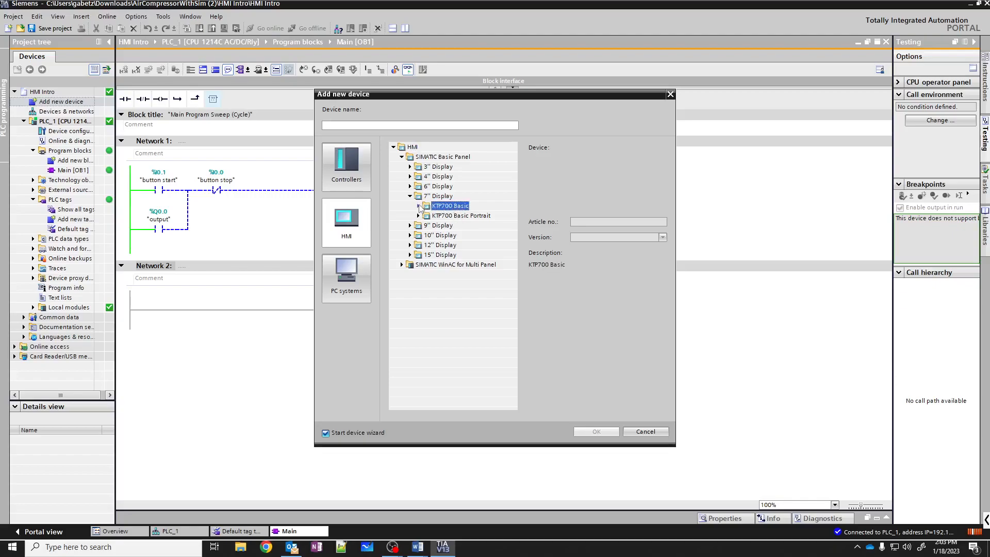
{"action": "left_click", "coordinate": [419, 206]}
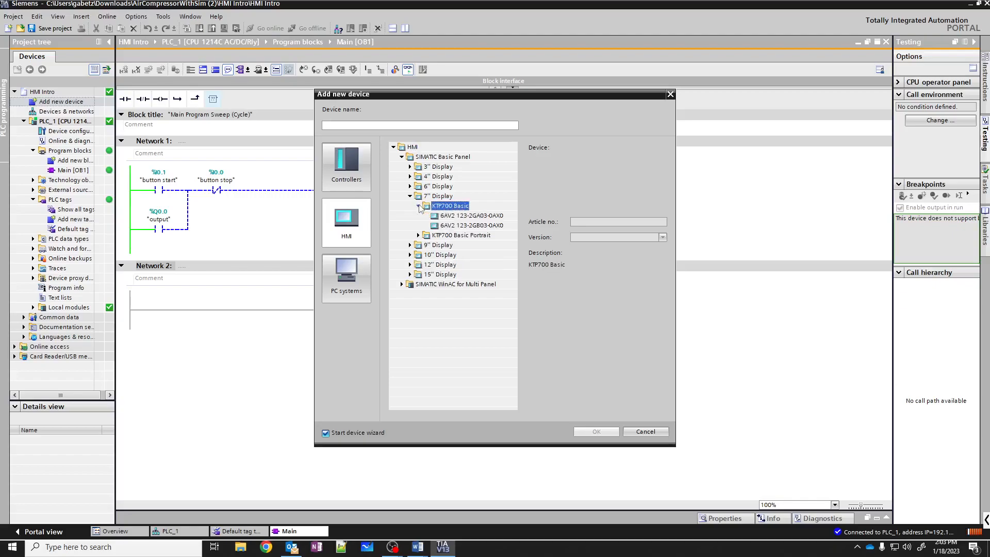
{"action": "left_click", "coordinate": [482, 216]}
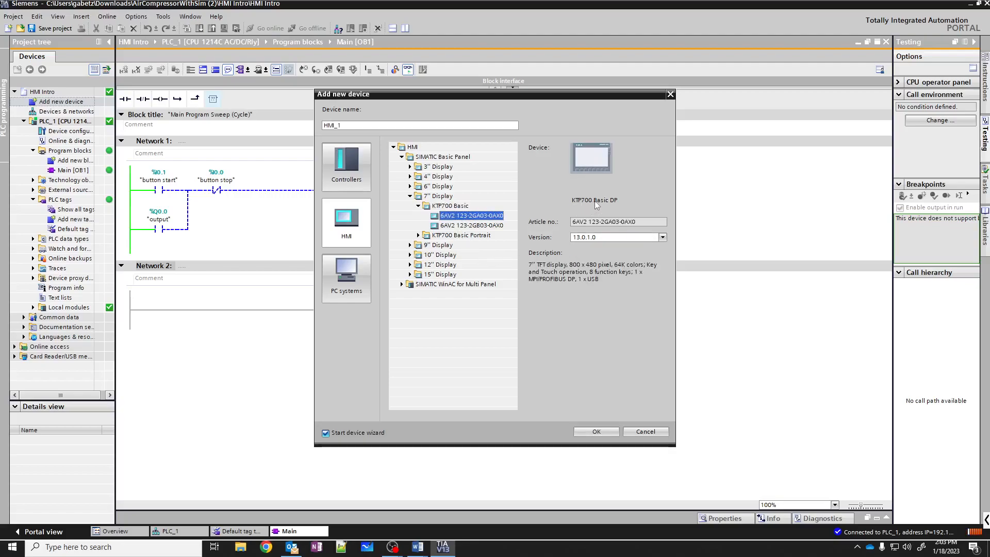
{"action": "left_click", "coordinate": [485, 226]}
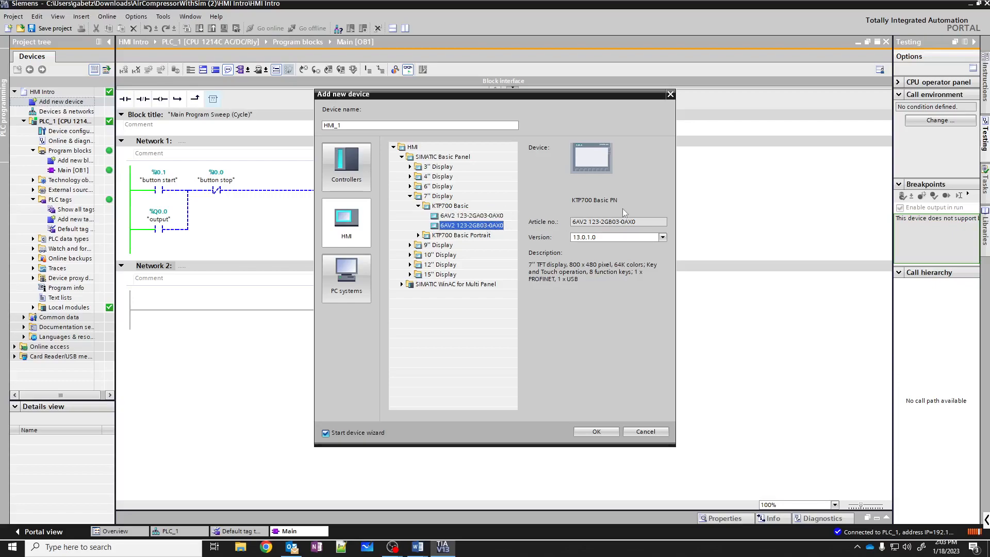
{"action": "left_click", "coordinate": [491, 216]}
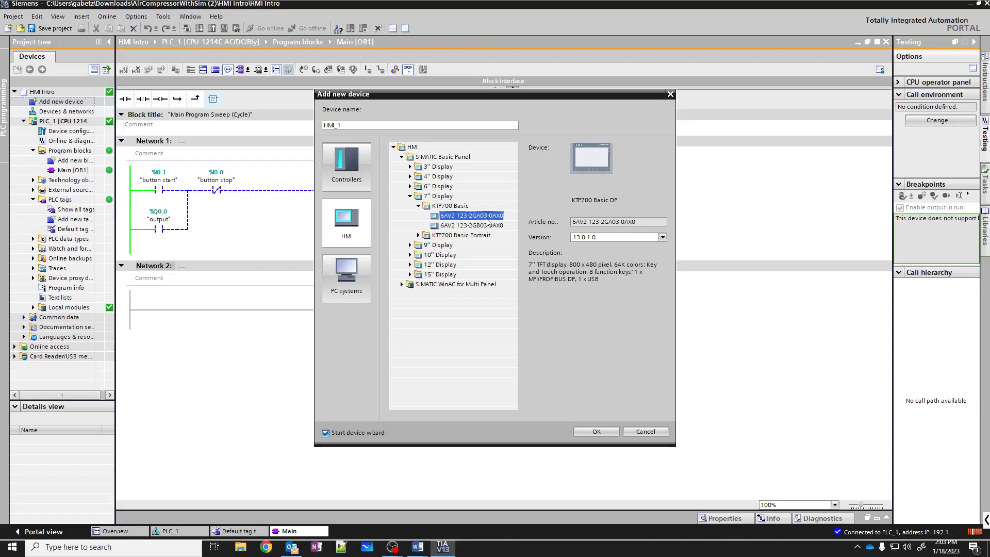
{"action": "left_click", "coordinate": [498, 226]}
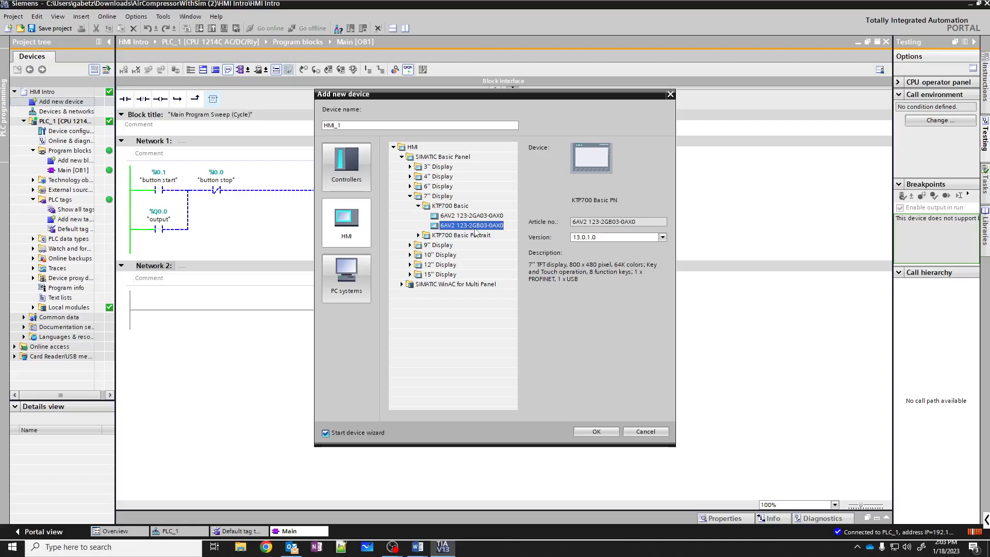
{"action": "left_click", "coordinate": [602, 431]}
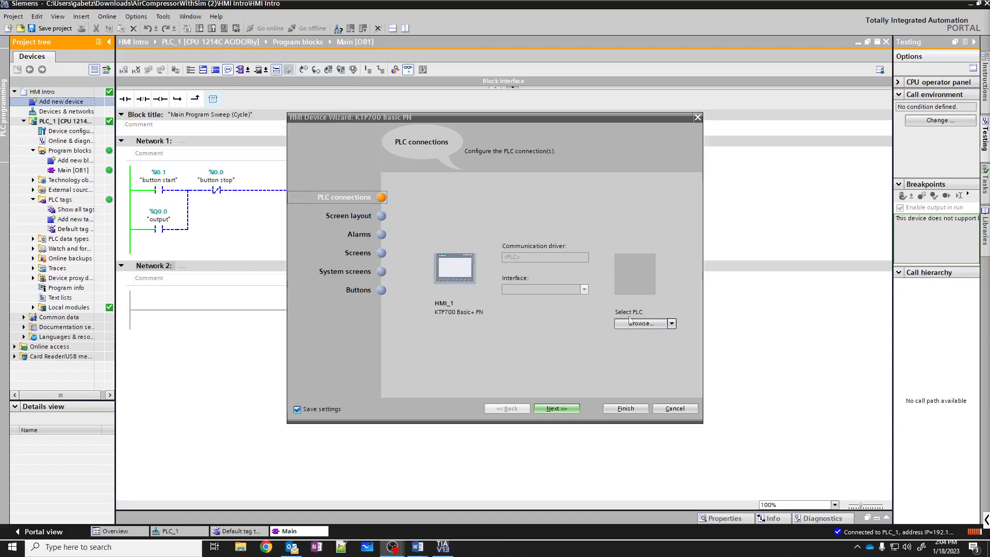
Step: Connect the HMI to PLC_1 in the device wizard and continue to the screen layout settings
{"action": "left_click", "coordinate": [664, 328]}
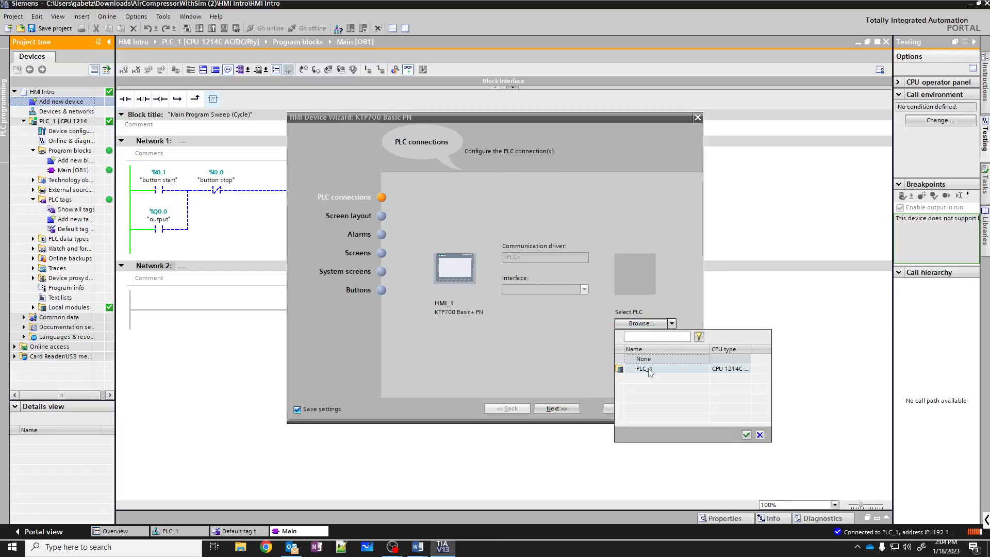
{"action": "double_click", "coordinate": [644, 371]}
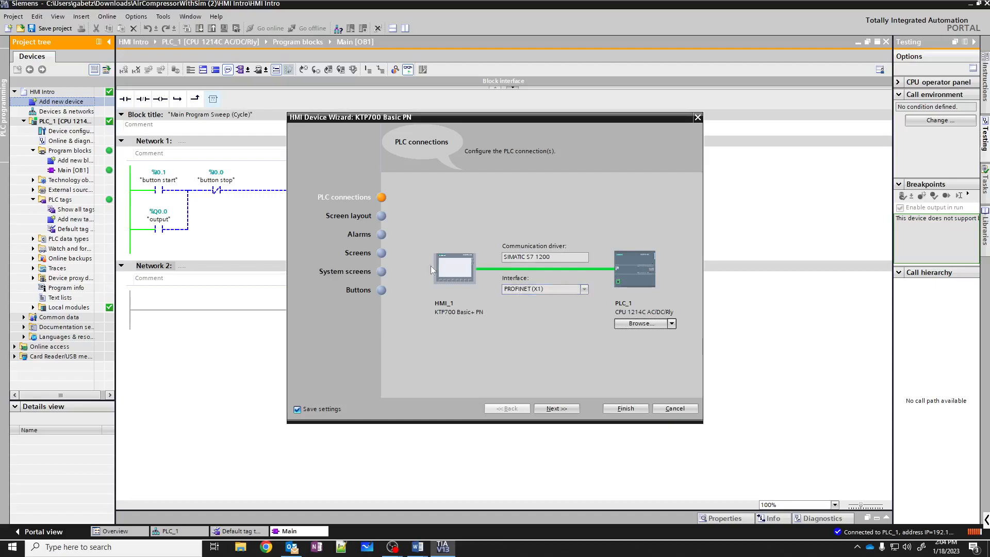
{"action": "left_click", "coordinate": [547, 410]}
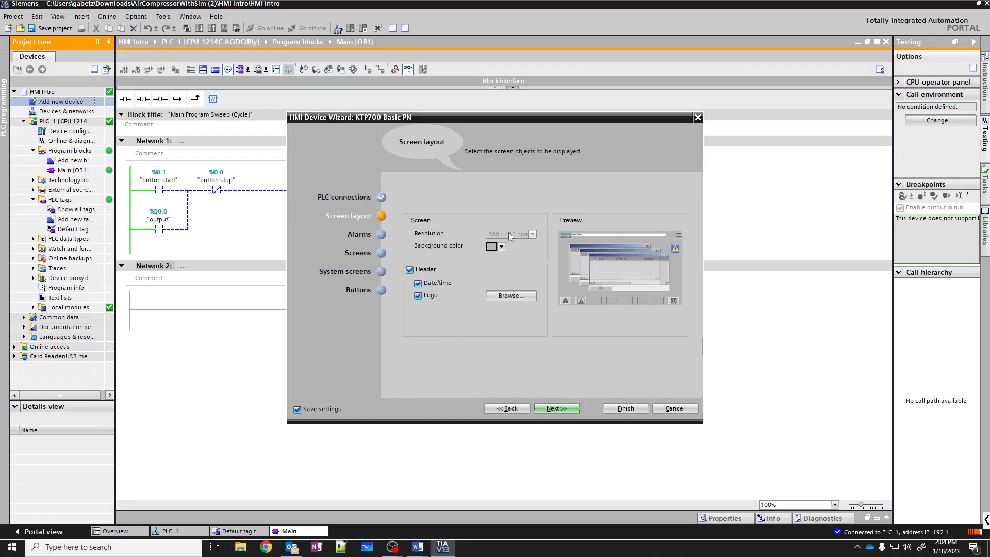
Step: Disable the header in the HMI screen layout and continue to the alarm settings
{"action": "left_click", "coordinate": [502, 247]}
{"action": "left_click", "coordinate": [501, 247]}
{"action": "left_click", "coordinate": [409, 269]}
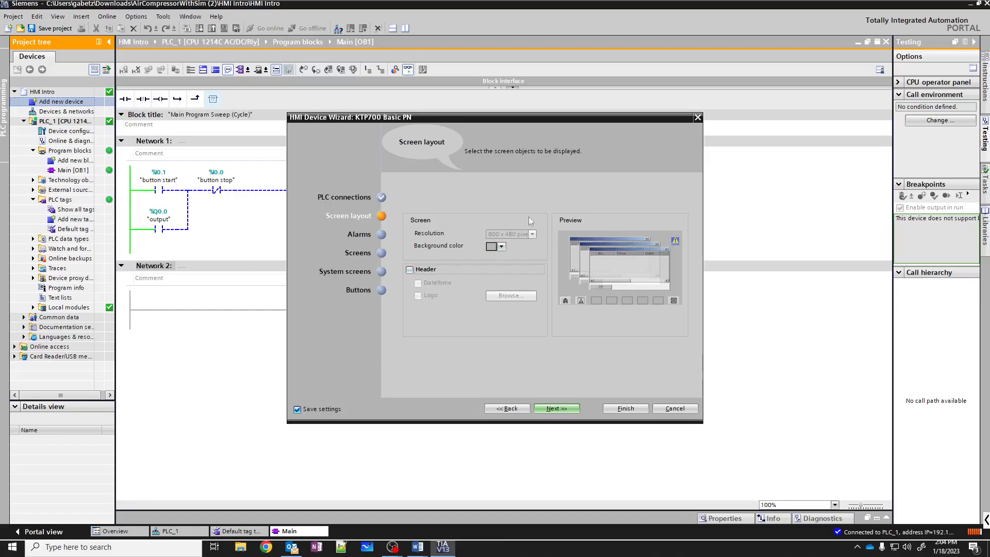
{"action": "left_click", "coordinate": [558, 407]}
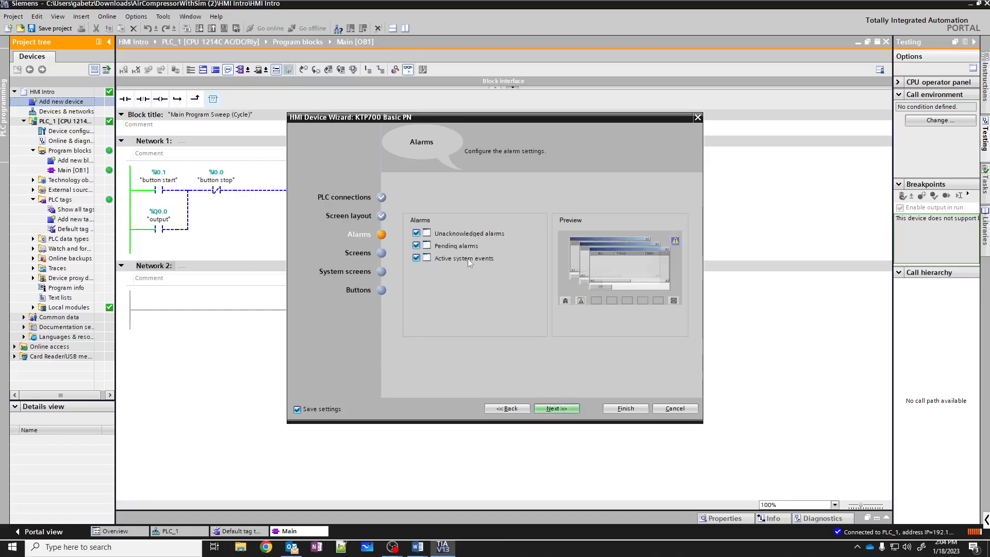
Step: Accept the preset alarms, screens, system screens and buttons, and finish the HMI device wizard
{"action": "left_click", "coordinate": [553, 407]}
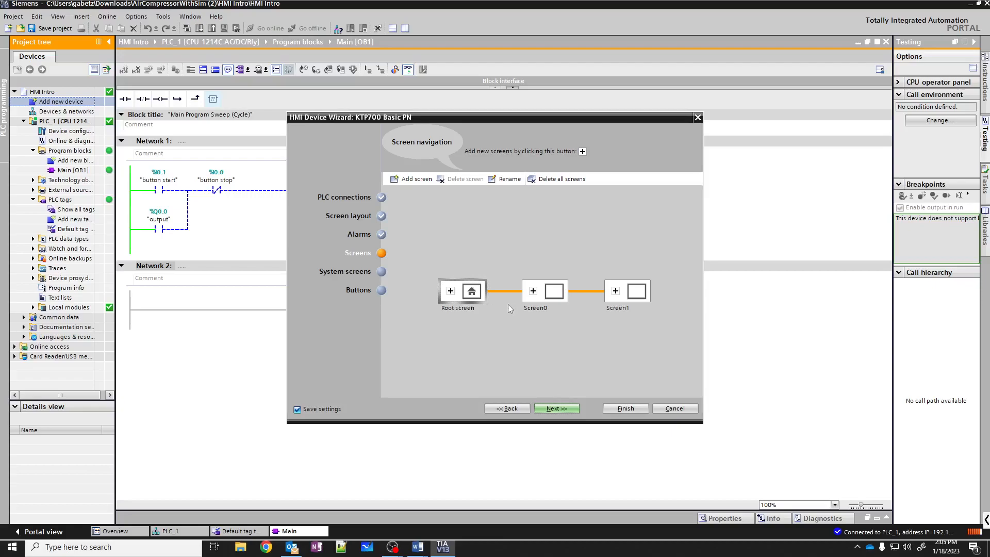
{"action": "left_click", "coordinate": [560, 408]}
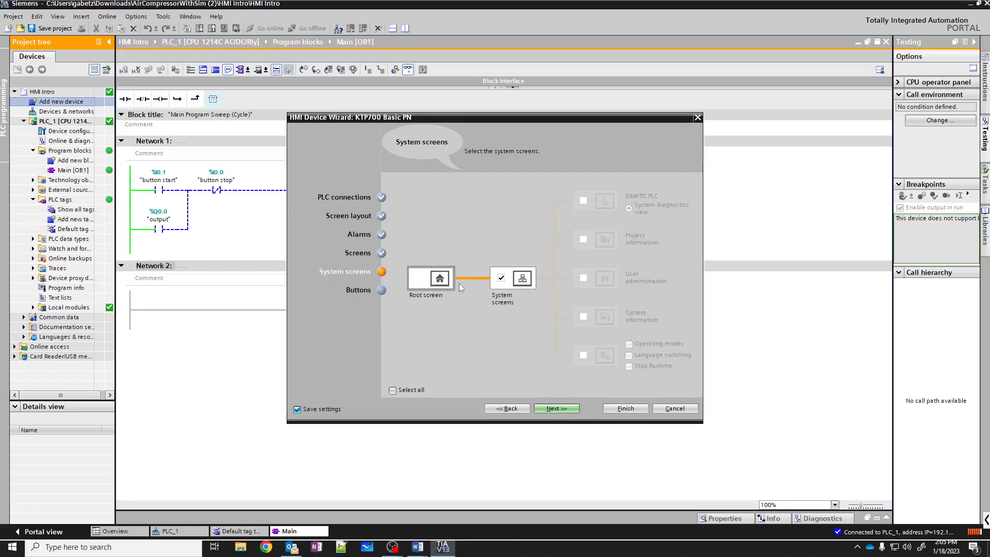
{"action": "left_click", "coordinate": [561, 407]}
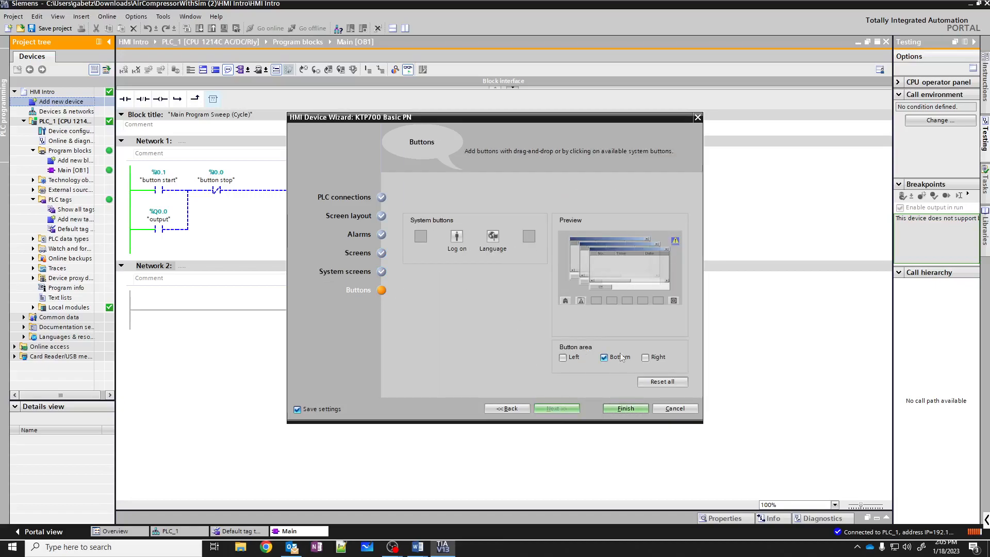
{"action": "left_click", "coordinate": [613, 410]}
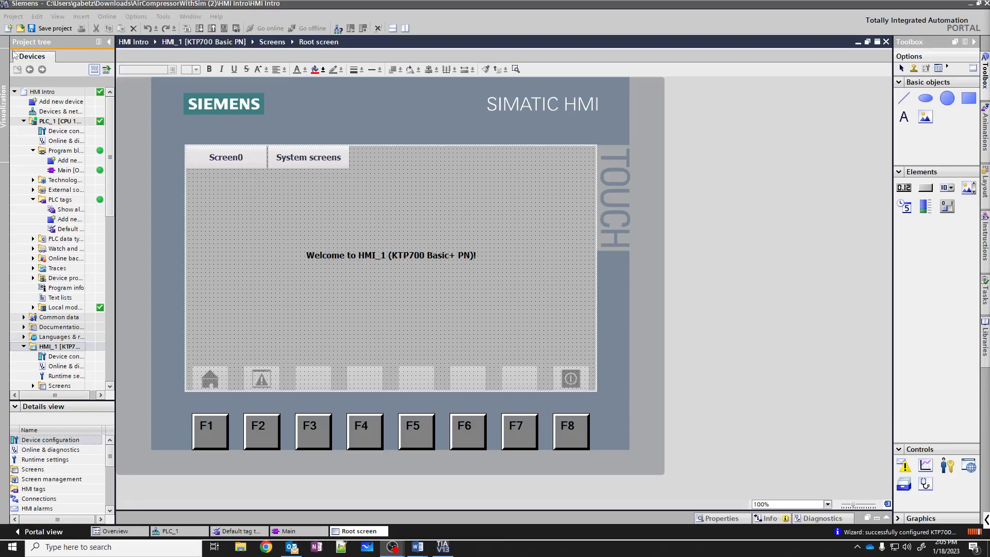
Step: Collapse the PLC_1 folder in the project tree
{"action": "key", "text": "ctrl+shift+F8"}
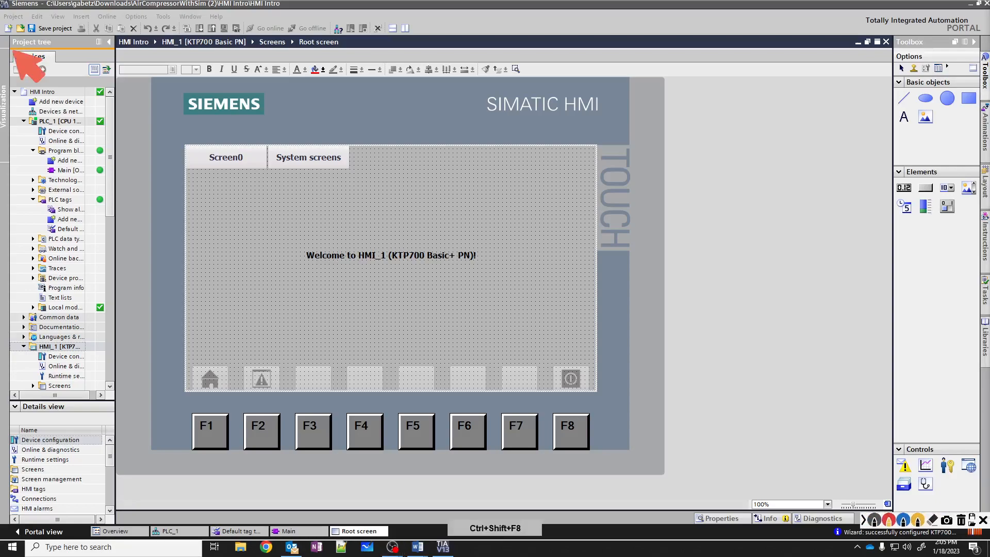
{"action": "key", "text": "ctrl+shift+F8"}
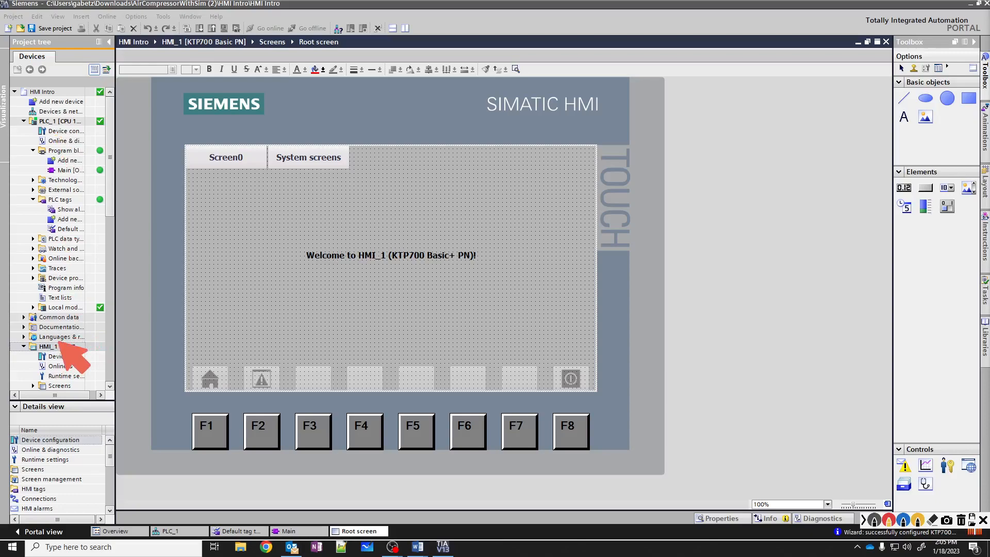
{"action": "key", "text": "ctrl+shift+F8"}
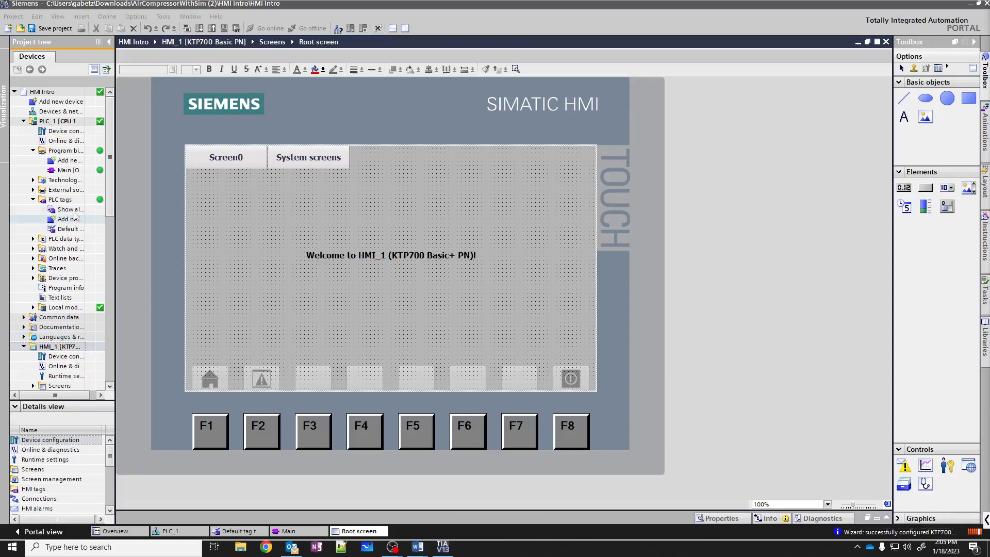
{"action": "left_click", "coordinate": [24, 120]}
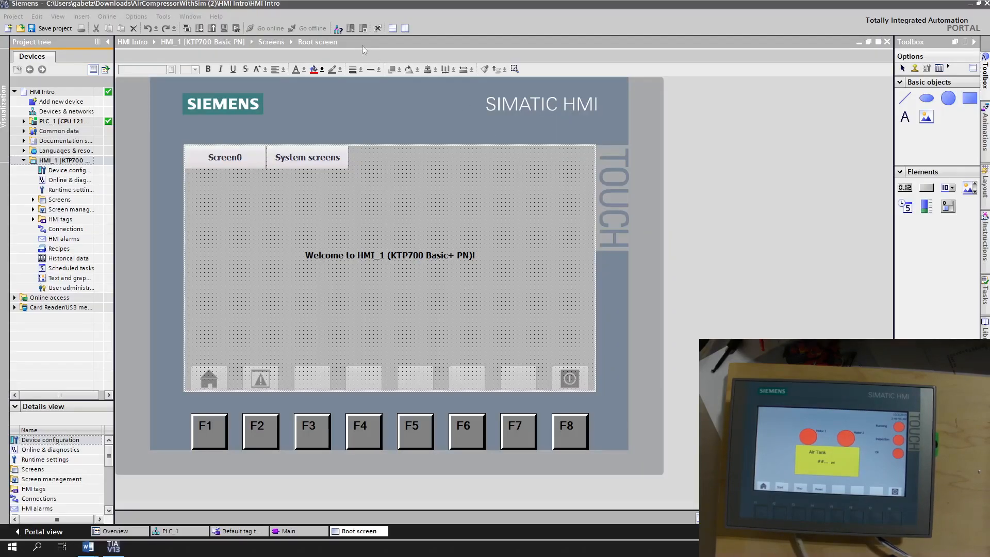
{"action": "left_click", "coordinate": [379, 4]}
{"action": "mouse_move", "coordinate": [653, 343]}
{"action": "left_mouse_down"}
{"action": "mouse_move", "coordinate": [880, 280]}
{"action": "mouse_move", "coordinate": [876, 301]}
{"action": "mouse_move", "coordinate": [917, 274]}
{"action": "left_mouse_up"}
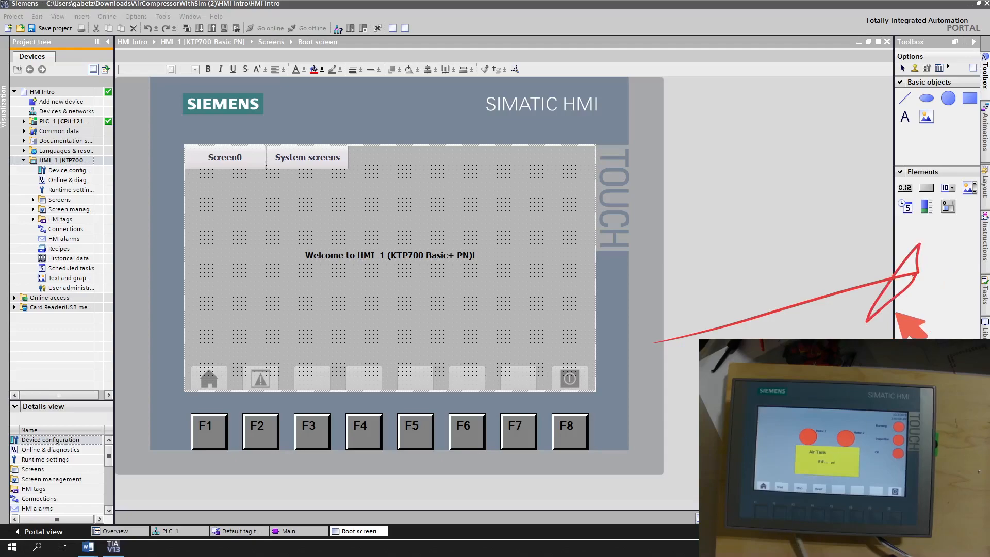
{"action": "mouse_move", "coordinate": [797, 177]}
{"action": "left_mouse_down"}
{"action": "mouse_move", "coordinate": [872, 107]}
{"action": "mouse_move", "coordinate": [881, 132]}
{"action": "left_mouse_up"}
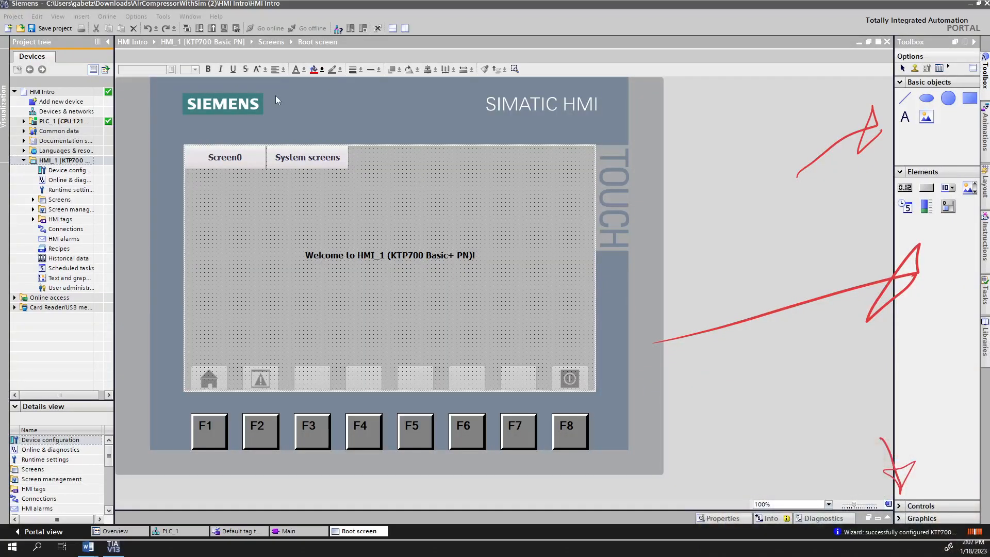
{"action": "key", "text": "ctrl+shift+7"}
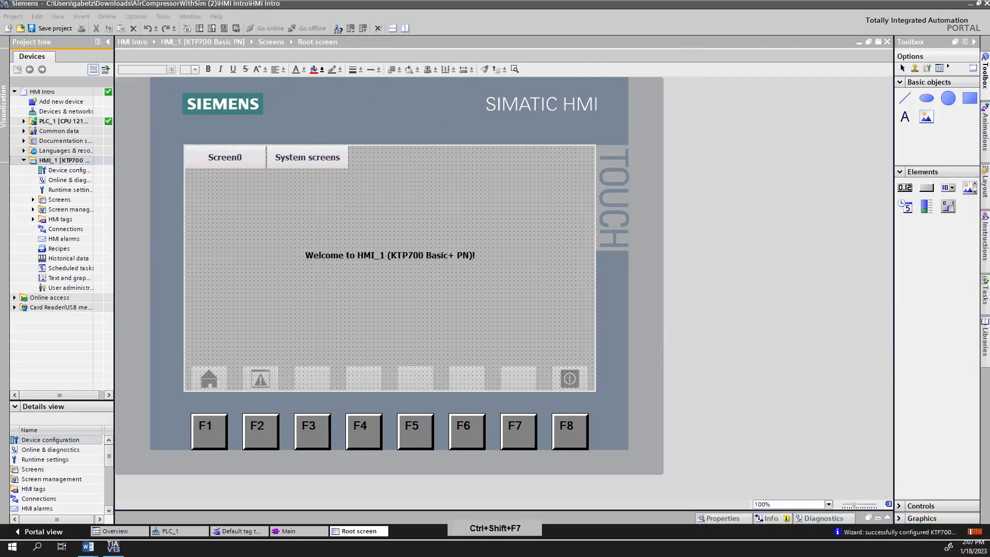
{"action": "key", "text": "ctrl+shift+6"}
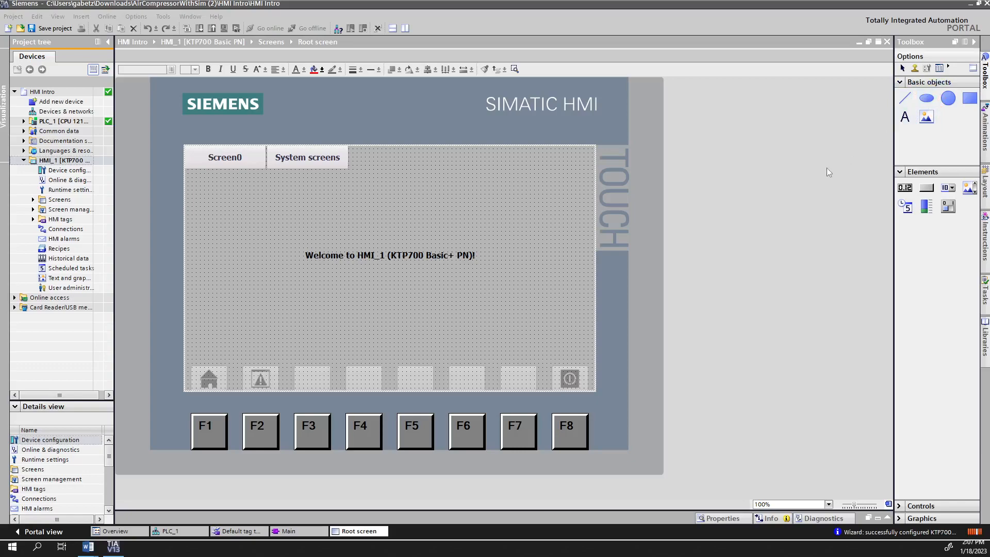
{"action": "key", "text": "ctrl+shift+F8"}
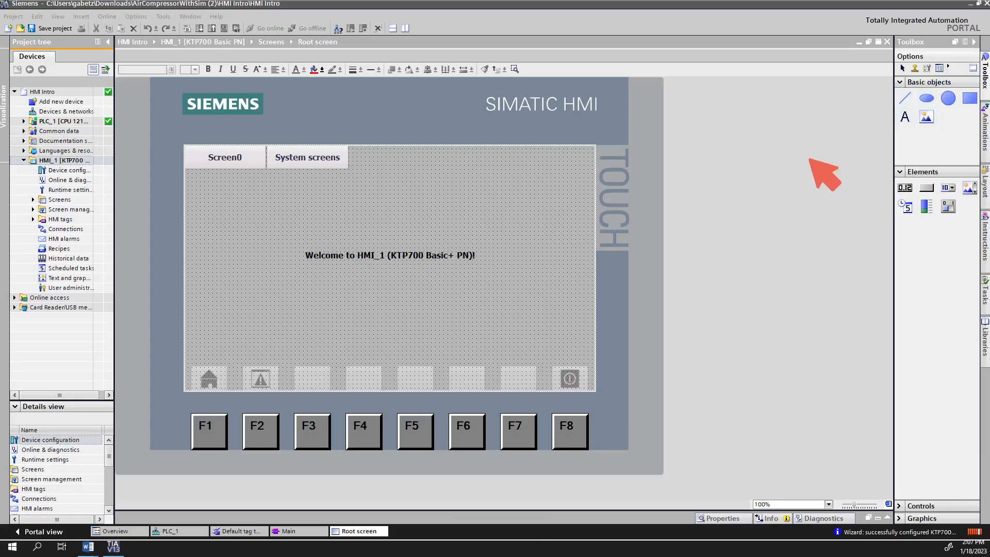
{"action": "mouse_move", "coordinate": [908, 239]}
{"action": "left_mouse_down"}
{"action": "mouse_move", "coordinate": [924, 196]}
{"action": "mouse_move", "coordinate": [931, 204]}
{"action": "mouse_move", "coordinate": [912, 192]}
{"action": "mouse_move", "coordinate": [932, 174]}
{"action": "left_mouse_up"}
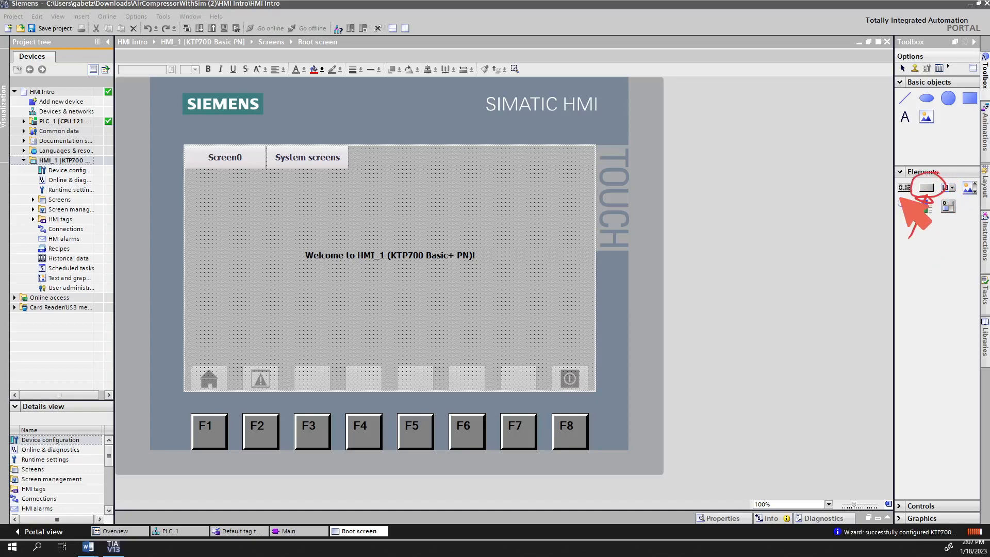
{"action": "key", "text": "ctrl+shift+F8"}
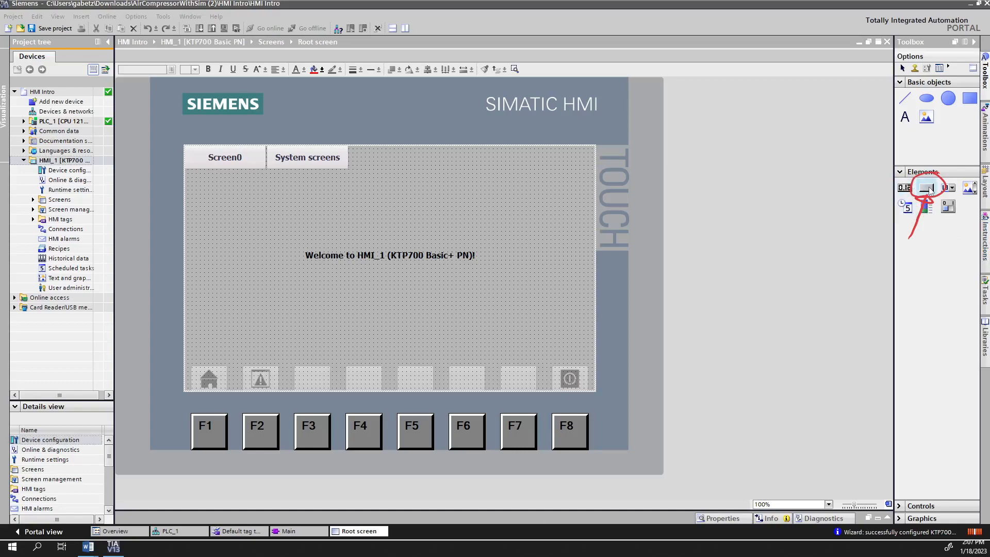
{"action": "left_click", "coordinate": [849, 185]}
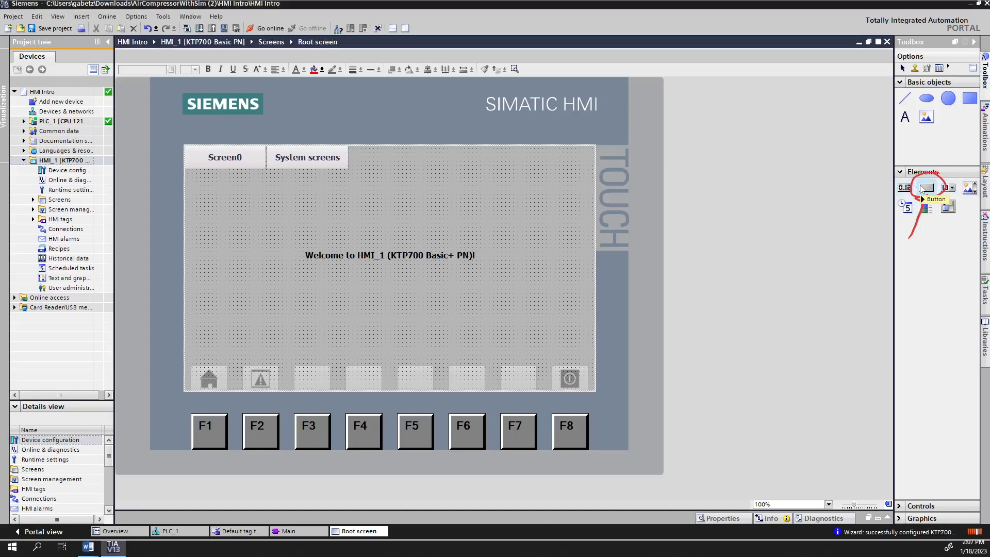
Step: Place a button element on the root screen below the Screen0 button and enlarge it
{"action": "left_click_drag", "start_coordinate": [926, 187], "coordinate": [228, 214]}
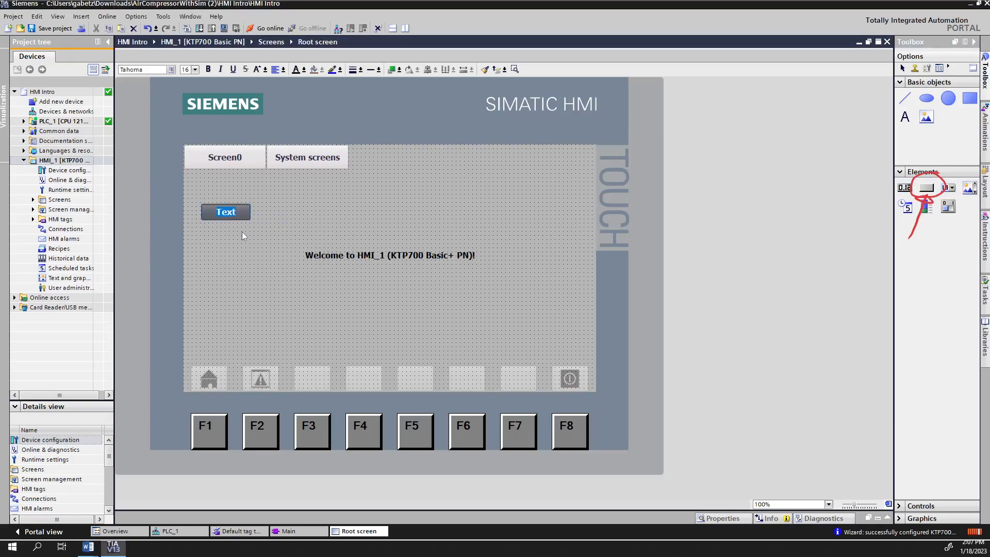
{"action": "left_click", "coordinate": [264, 234]}
{"action": "left_click", "coordinate": [249, 220]}
{"action": "left_click_drag", "start_coordinate": [249, 220], "coordinate": [269, 238]}
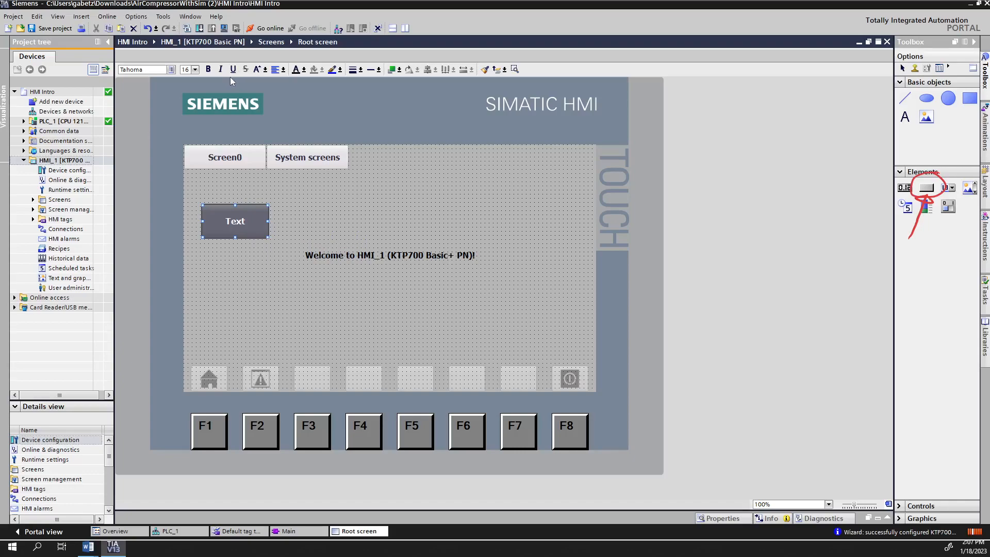
Step: Change the new button's label to "Start"
{"action": "left_click", "coordinate": [311, 202]}
{"action": "double_click", "coordinate": [235, 221]}
{"action": "type", "text": "Start"}
{"action": "left_click", "coordinate": [260, 263]}
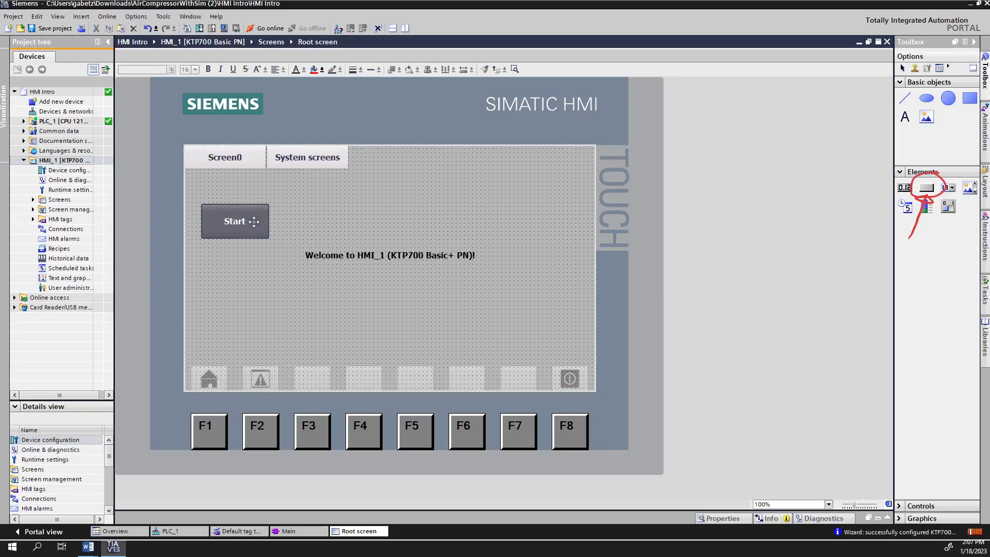
Step: Open the Start button's properties and enlarge the area that shows them
{"action": "double_click", "coordinate": [254, 221]}
{"action": "left_click", "coordinate": [271, 276]}
{"action": "left_click", "coordinate": [258, 217]}
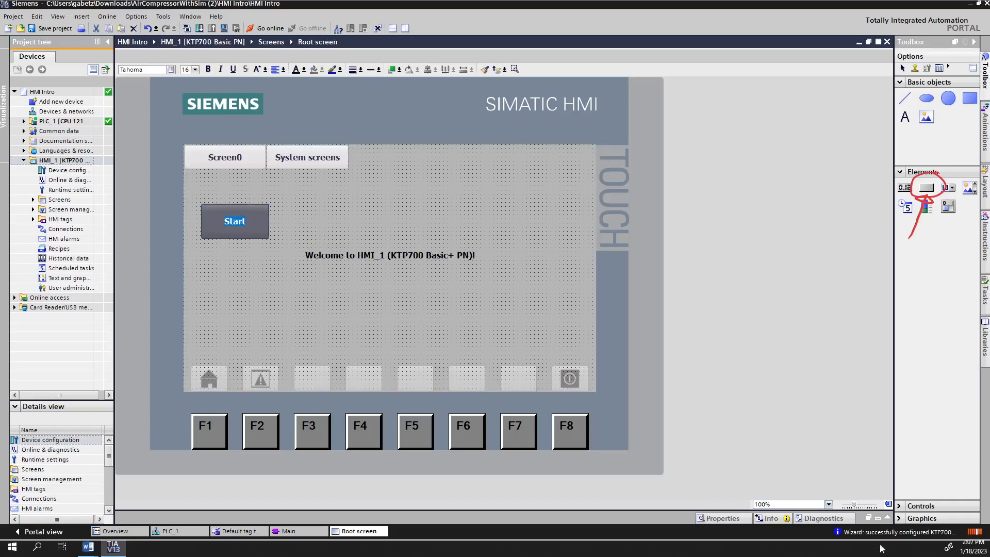
{"action": "left_click", "coordinate": [258, 246]}
{"action": "left_click", "coordinate": [253, 231]}
{"action": "right_click", "coordinate": [254, 230]}
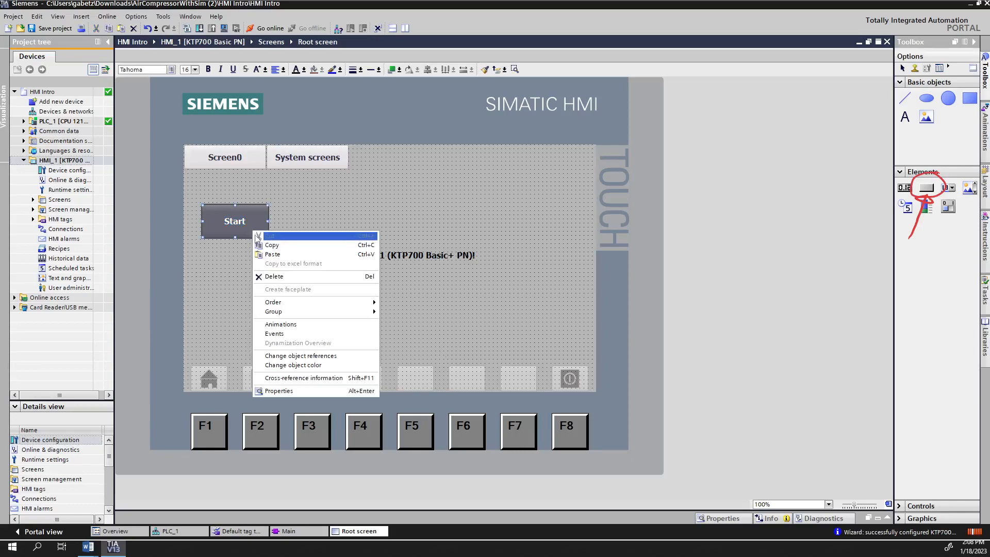
{"action": "left_click", "coordinate": [303, 391]}
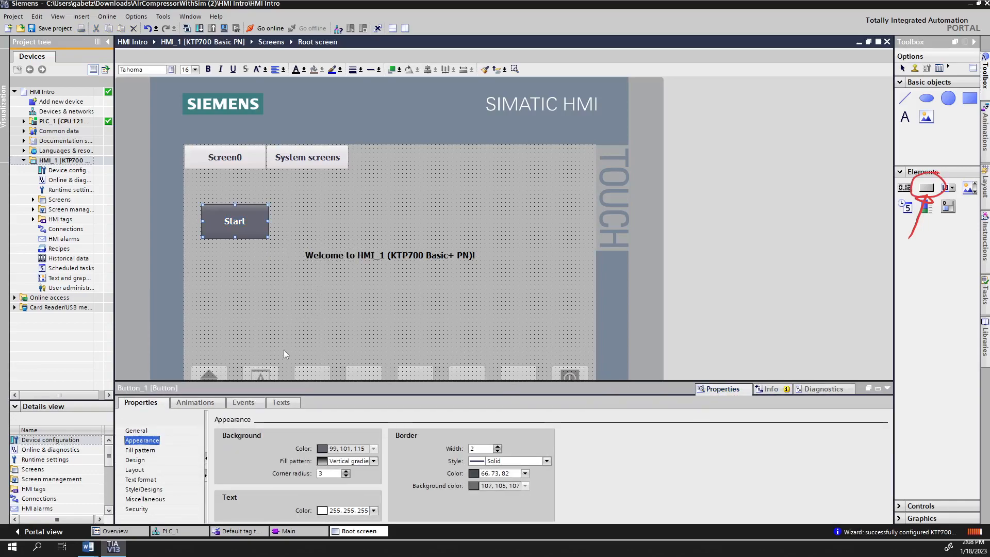
{"action": "left_click_drag", "start_coordinate": [273, 381], "coordinate": [273, 262]}
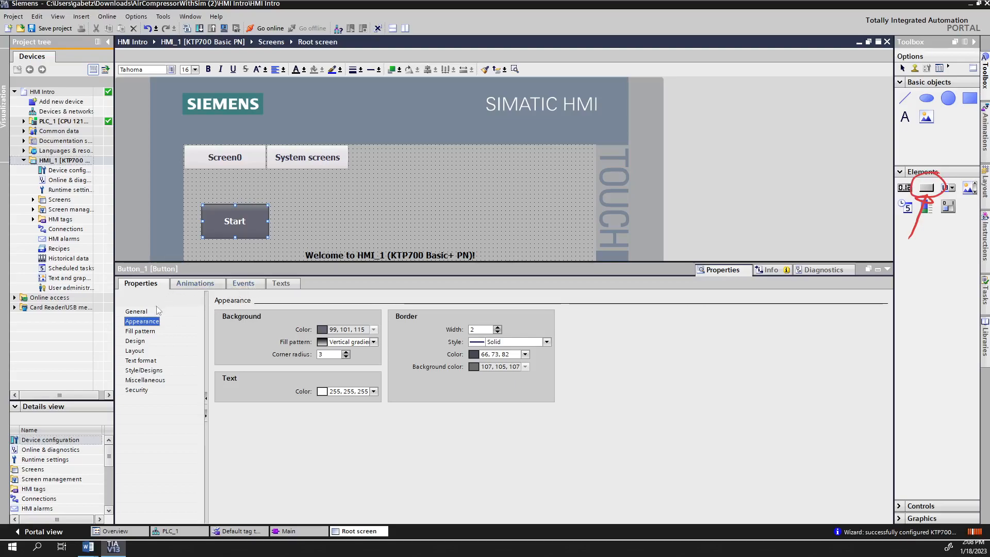
Step: Examine the Start button's general settings for mode, hotkey and label text
{"action": "left_click", "coordinate": [140, 313]}
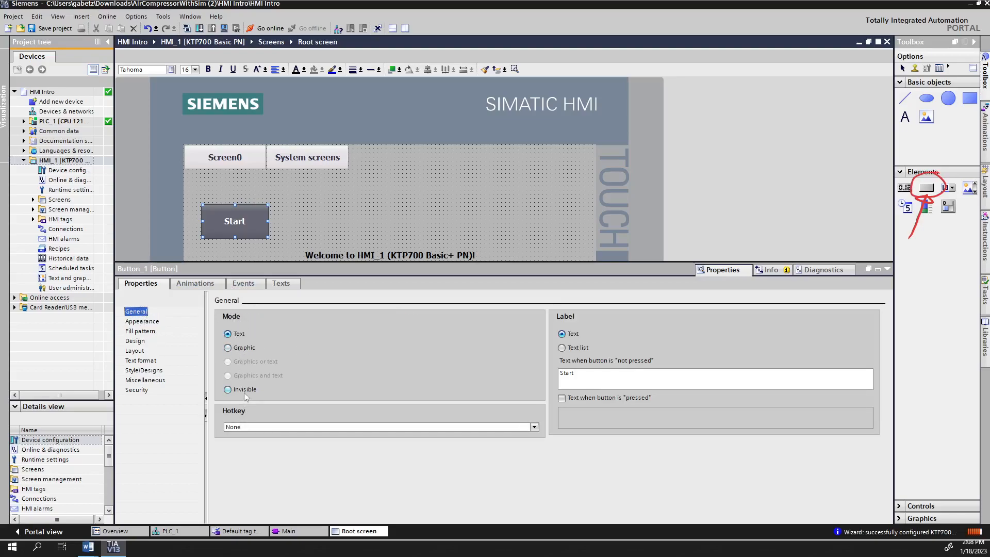
{"action": "left_click", "coordinate": [254, 428]}
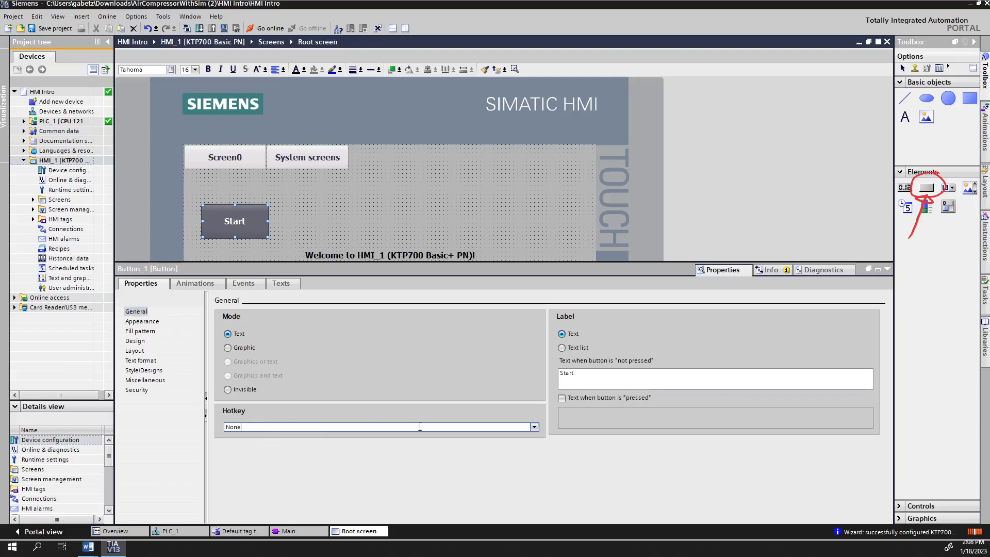
{"action": "left_click", "coordinate": [535, 427]}
{"action": "left_click", "coordinate": [589, 437]}
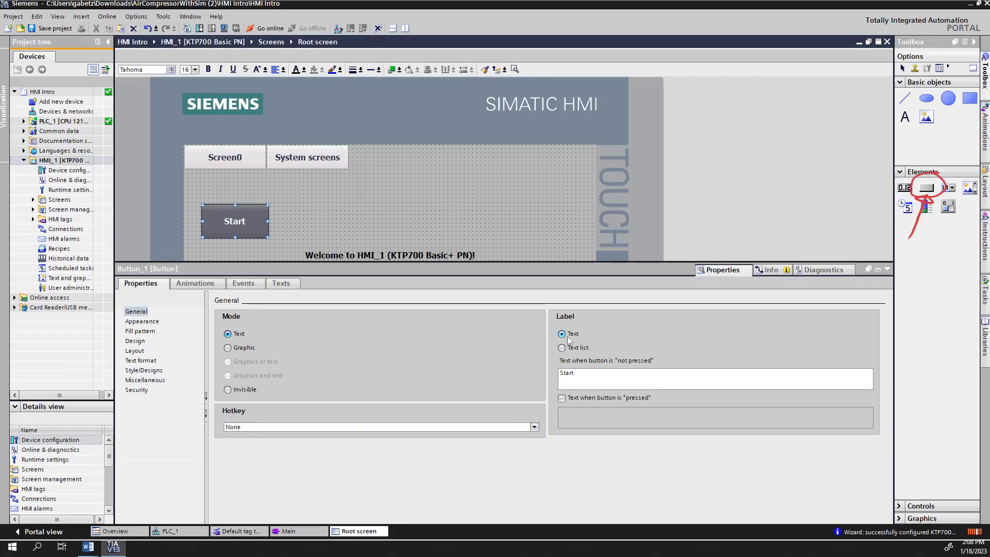
{"action": "left_click", "coordinate": [569, 370]}
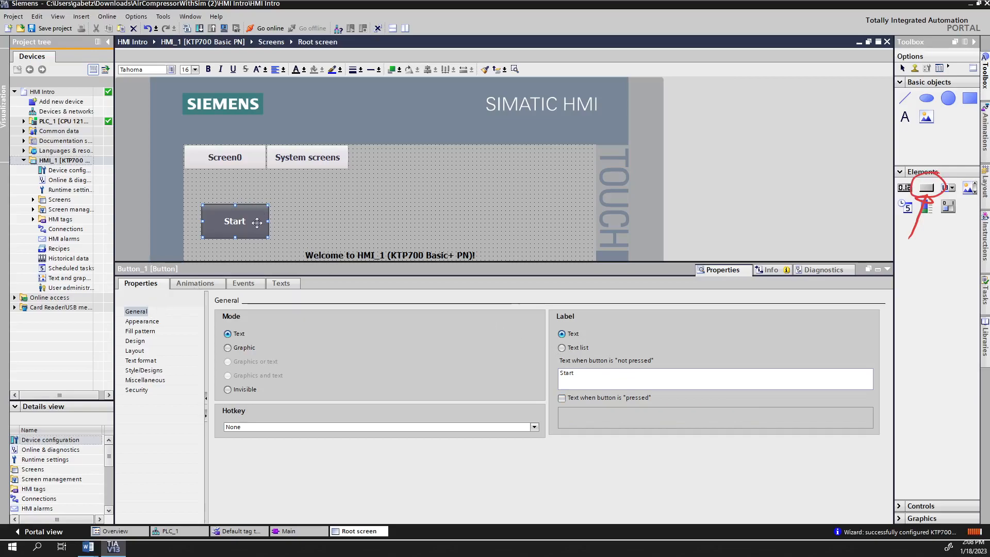
Step: Set the fill pattern of the Start button's background to Solid
{"action": "left_click", "coordinate": [155, 321]}
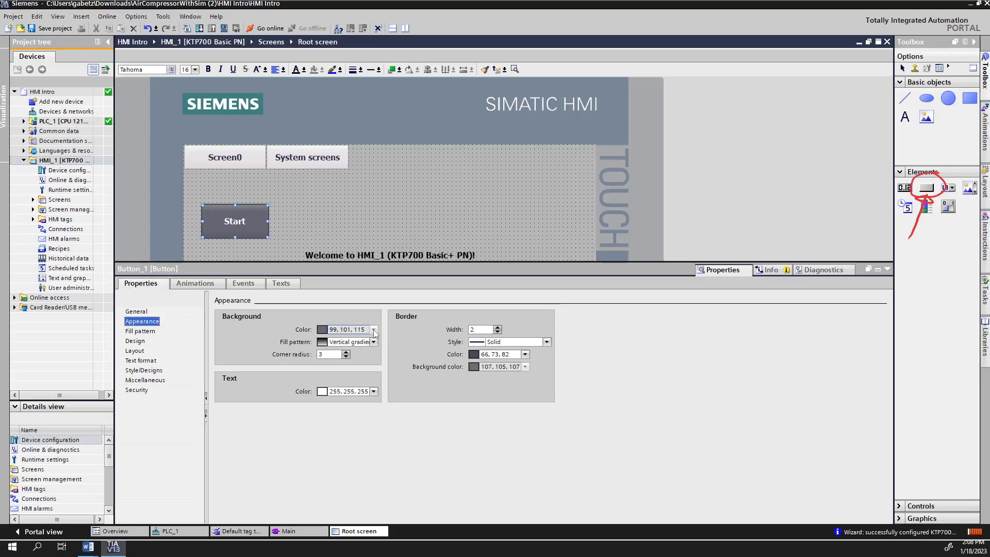
{"action": "left_click", "coordinate": [335, 329]}
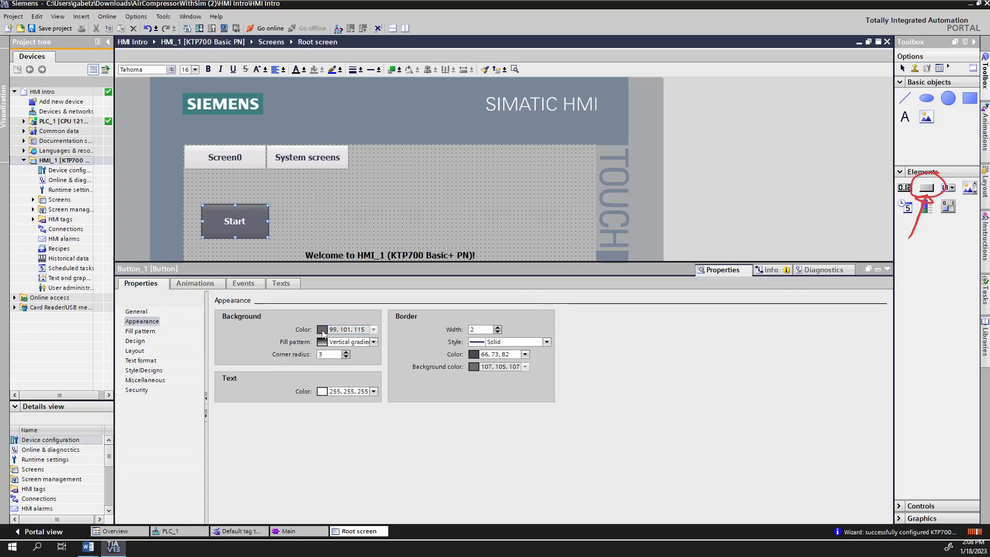
{"action": "left_click", "coordinate": [373, 342]}
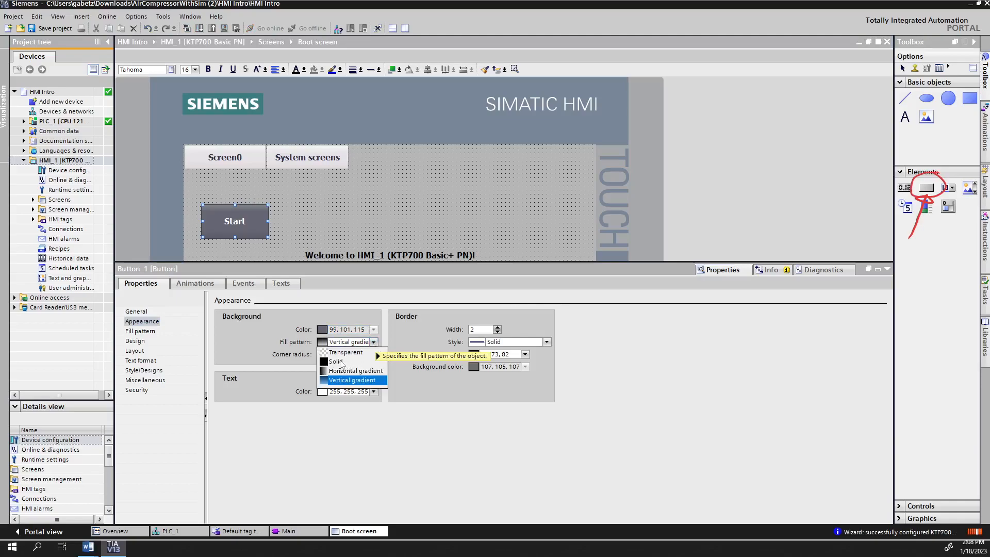
{"action": "left_click", "coordinate": [359, 361]}
Step: Try bright green and red backgrounds on the Start button and settle on green 49, 154, 99
{"action": "left_click", "coordinate": [374, 330]}
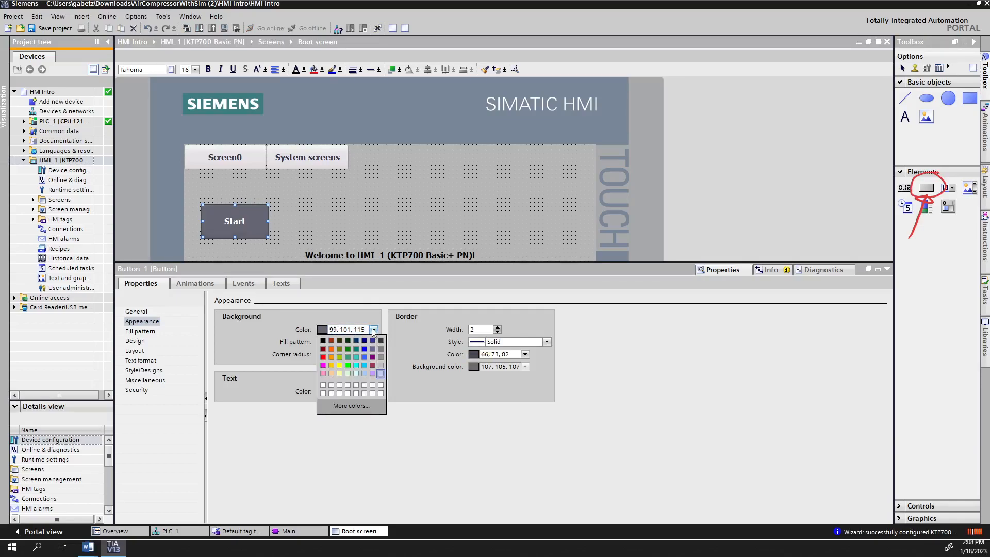
{"action": "left_click", "coordinate": [350, 367]}
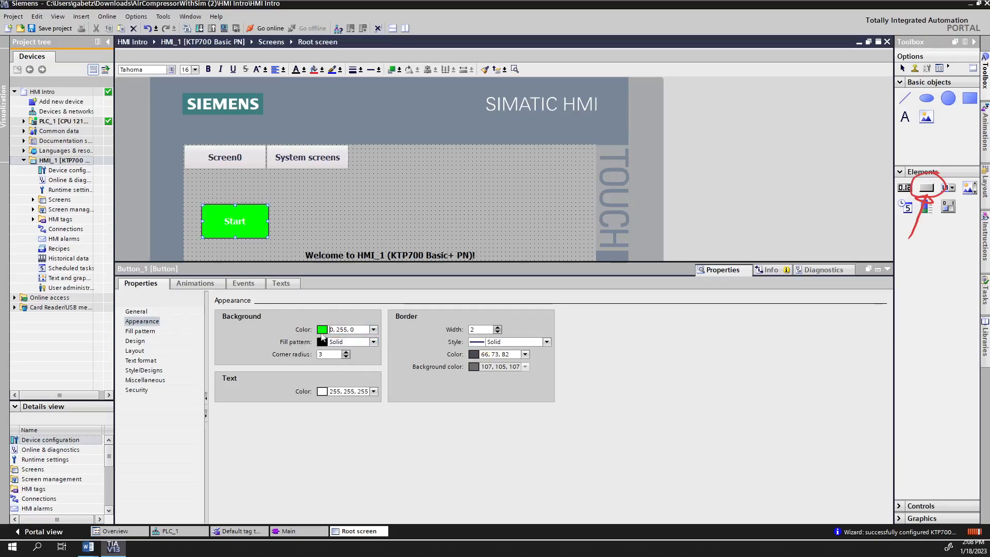
{"action": "left_click", "coordinate": [373, 330]}
{"action": "left_click", "coordinate": [322, 356]}
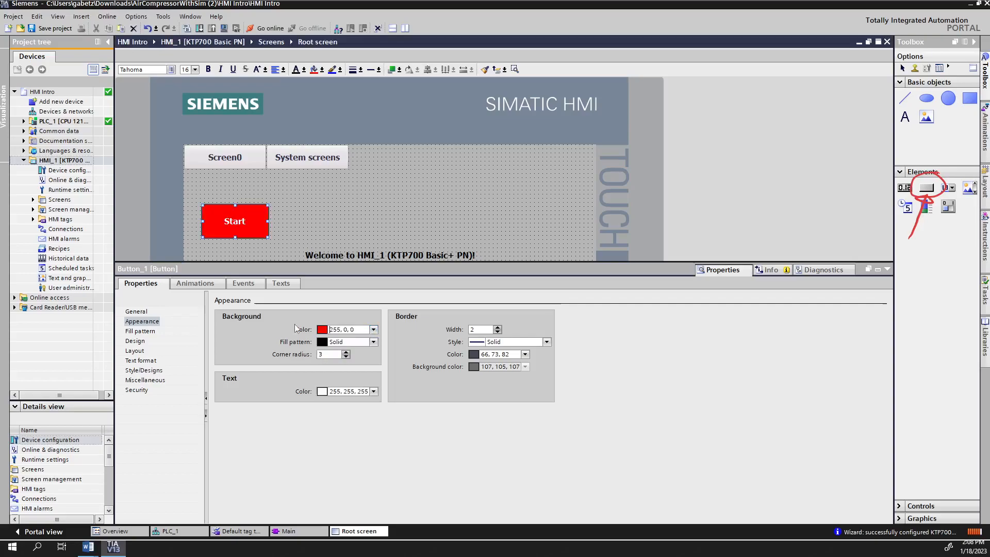
{"action": "left_click", "coordinate": [374, 329]}
{"action": "left_click", "coordinate": [351, 357]}
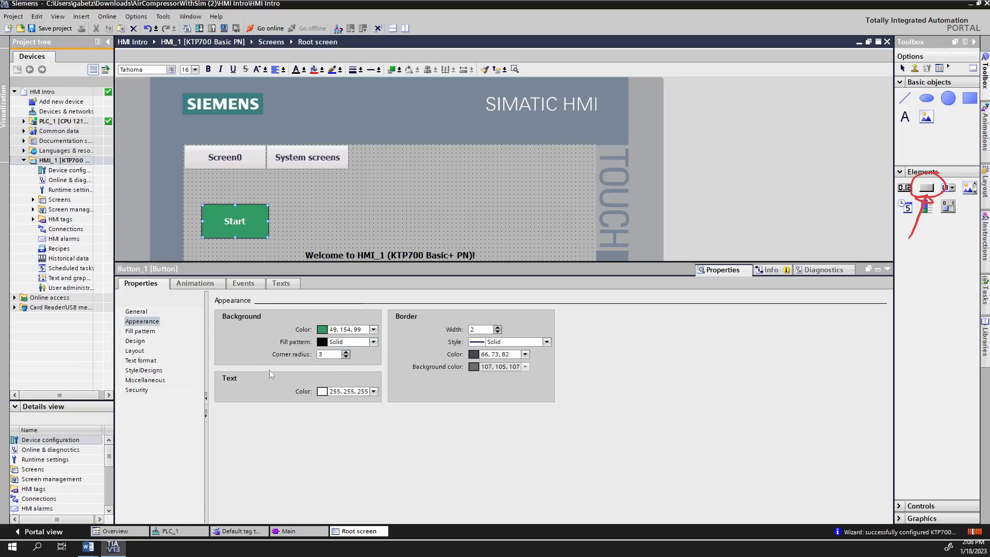
Step: Set the font size of the Start button's text to 32px
{"action": "left_click", "coordinate": [147, 359]}
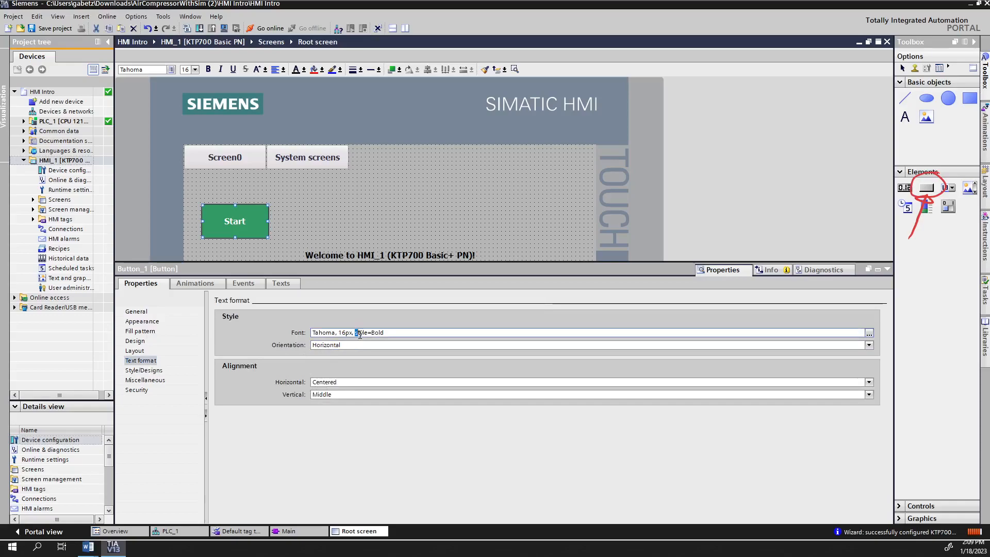
{"action": "left_click", "coordinate": [870, 333]}
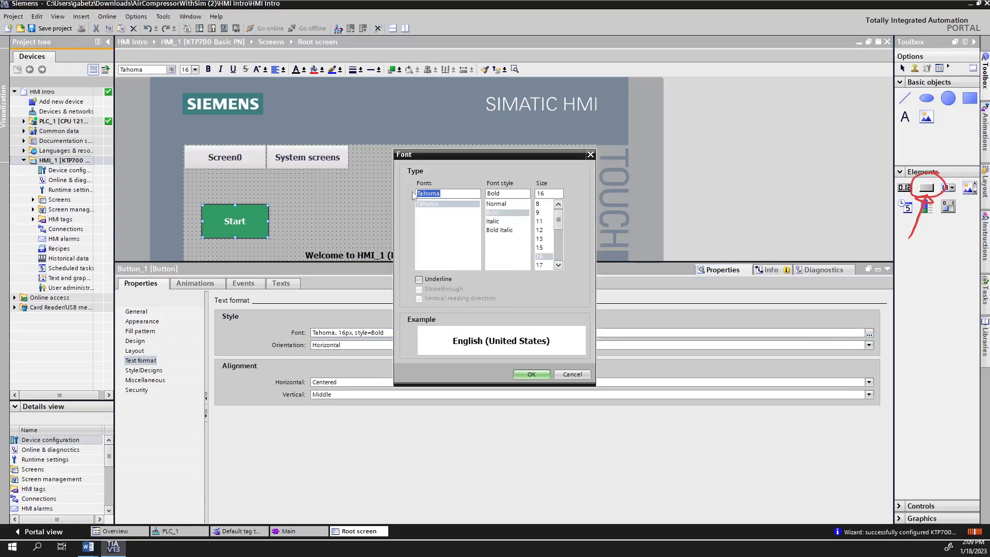
{"action": "left_click", "coordinate": [582, 377]}
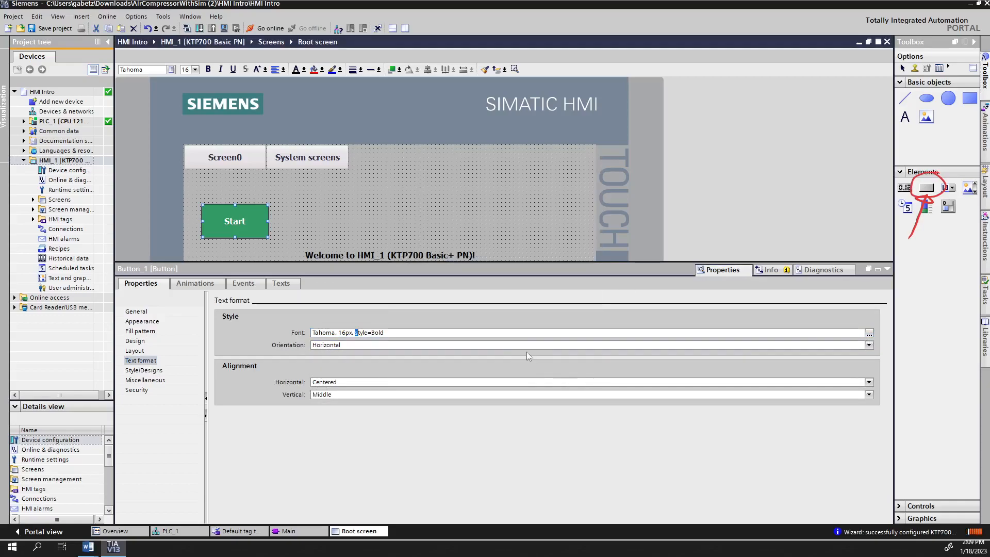
{"action": "double_click", "coordinate": [341, 334]}
{"action": "left_click", "coordinate": [346, 334]}
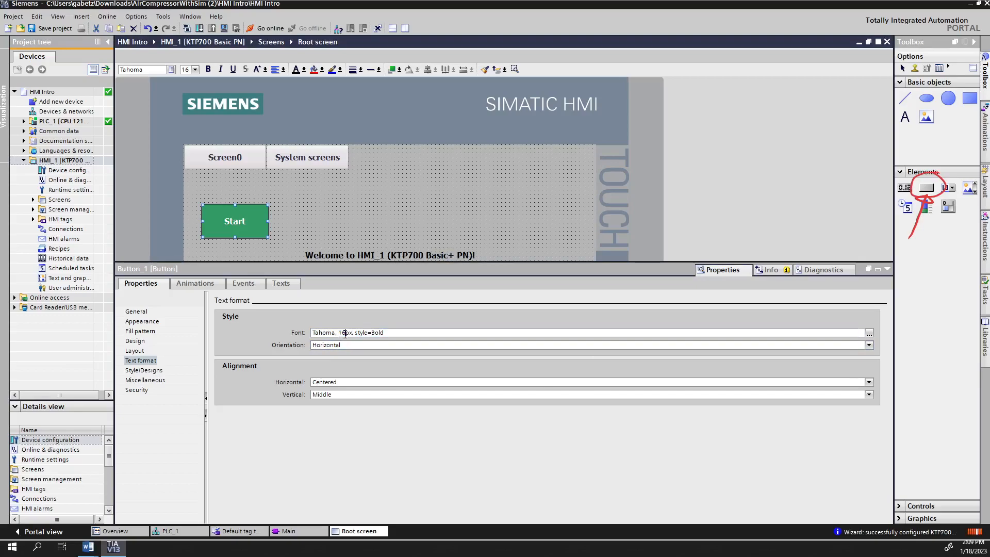
{"action": "key", "text": "BackSpace"}
{"action": "key", "text": "BackSpace"}
{"action": "type", "text": "32"}
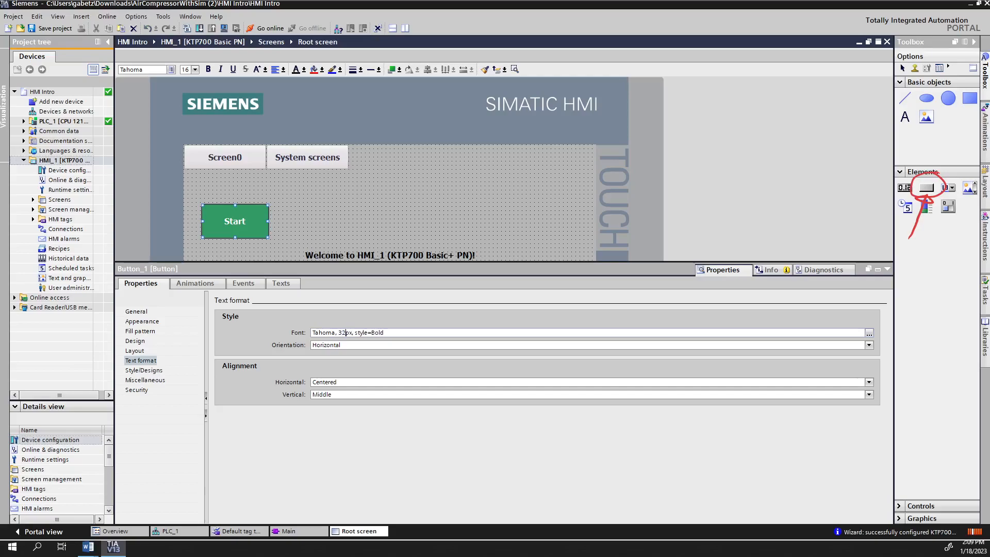
{"action": "key", "text": "Return"}
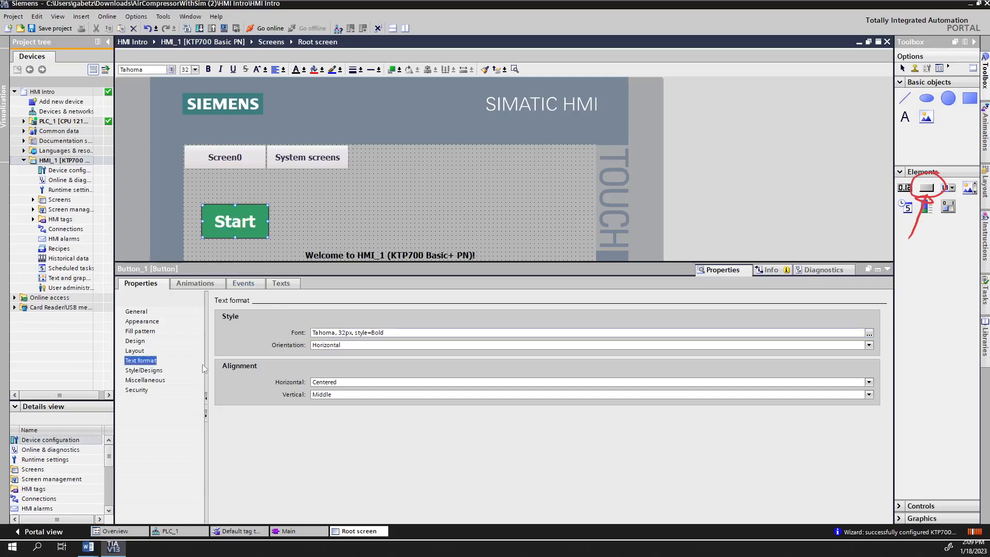
Step: Add a SetBit function to the Start button's Release event
{"action": "left_click", "coordinate": [141, 331]}
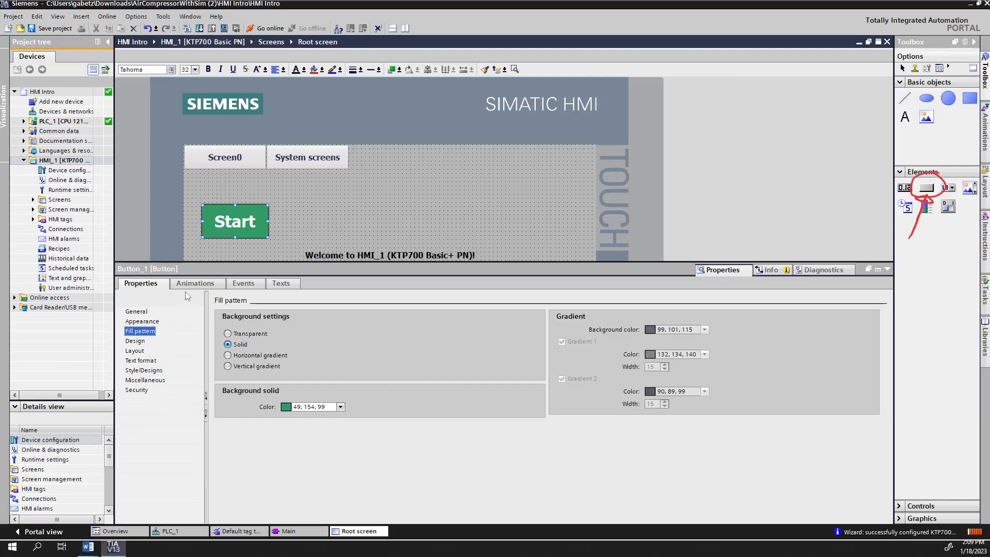
{"action": "left_click", "coordinate": [243, 284]}
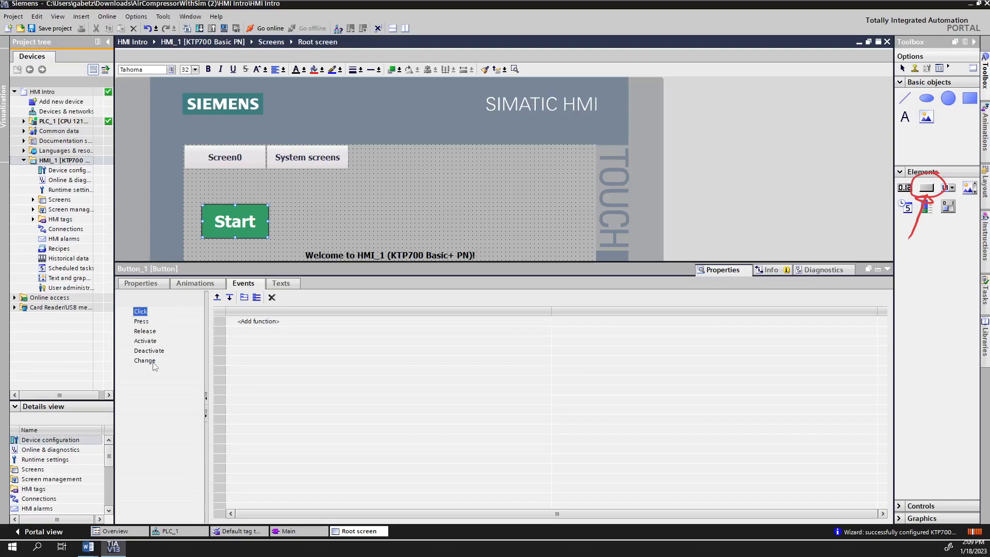
{"action": "left_click", "coordinate": [141, 321]}
{"action": "left_click", "coordinate": [142, 332]}
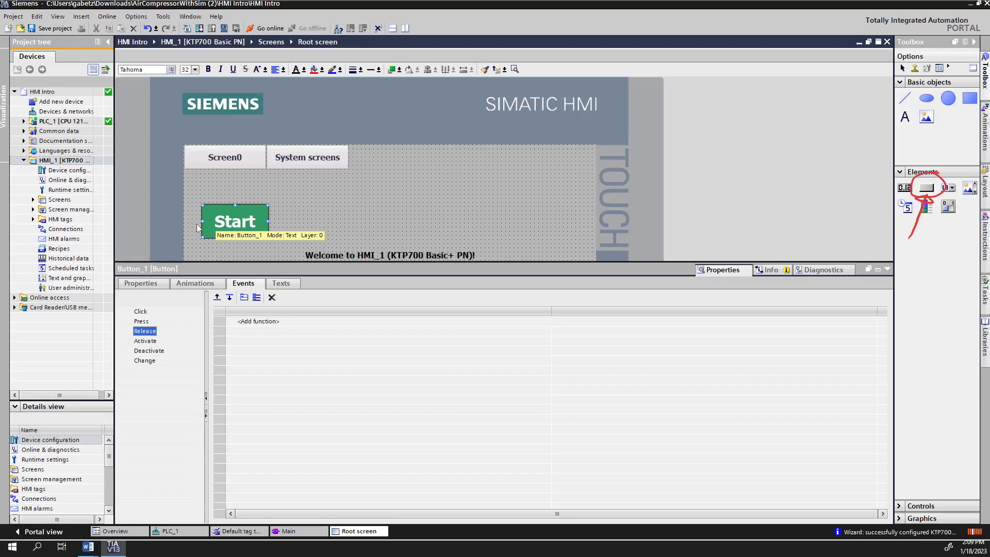
{"action": "left_click", "coordinate": [273, 324]}
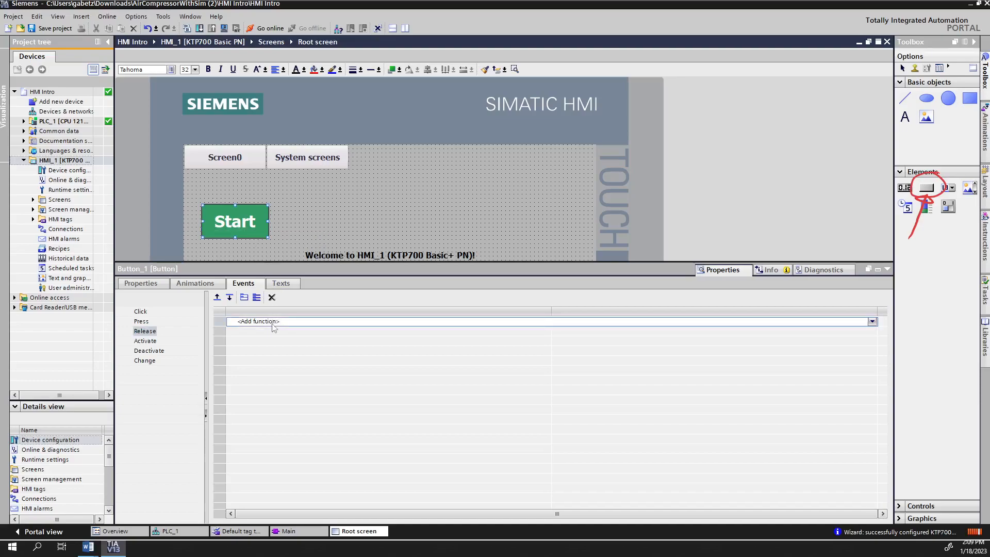
{"action": "type", "text": "set"}
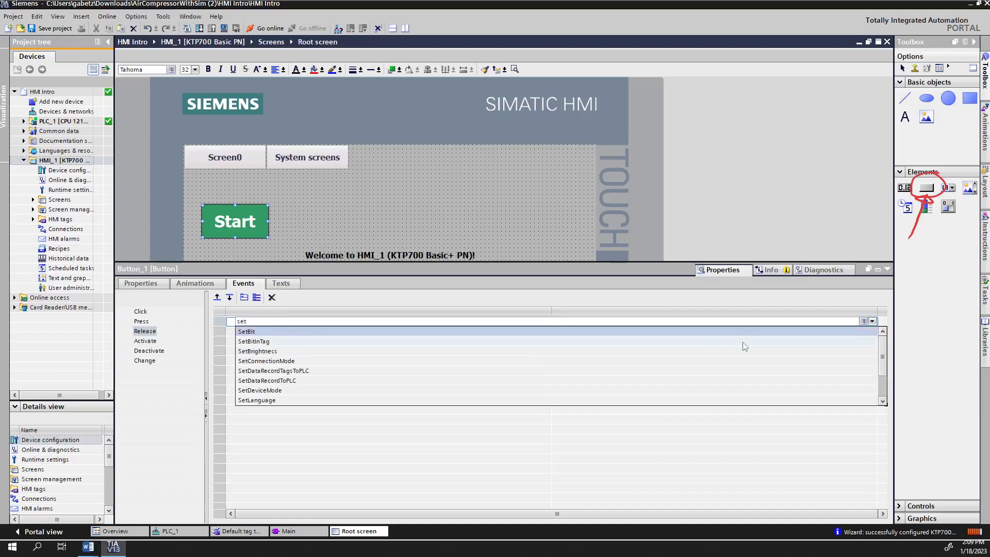
{"action": "left_click", "coordinate": [330, 332]}
Step: Assign the PLC tag "HMI start" to the SetBit function of the Release event
{"action": "left_click", "coordinate": [577, 332]}
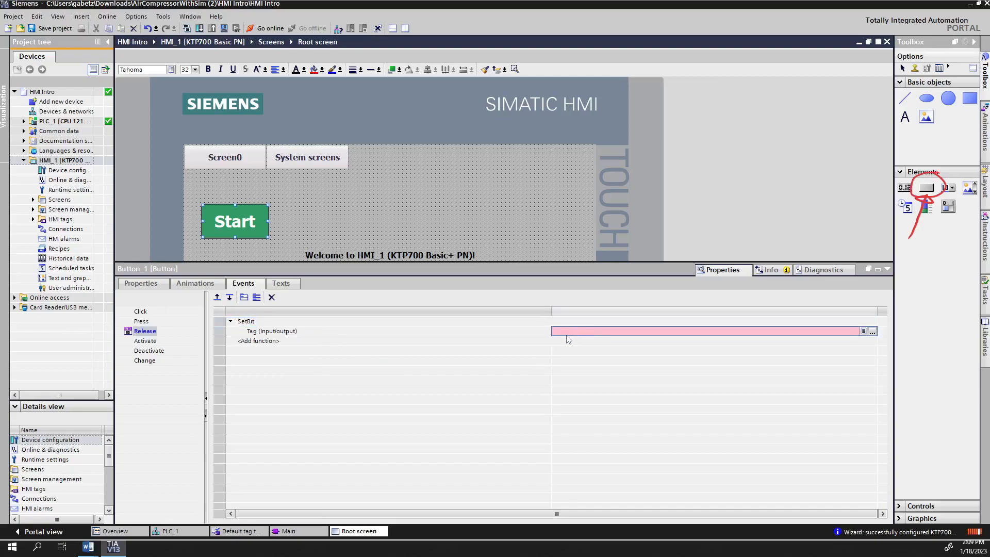
{"action": "type", "text": "hmi"}
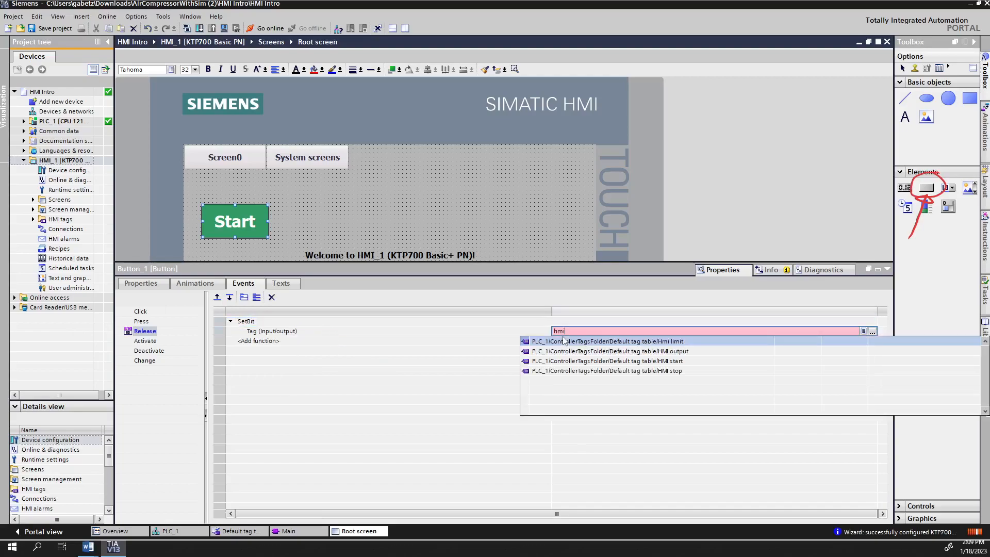
{"action": "left_click", "coordinate": [682, 360]}
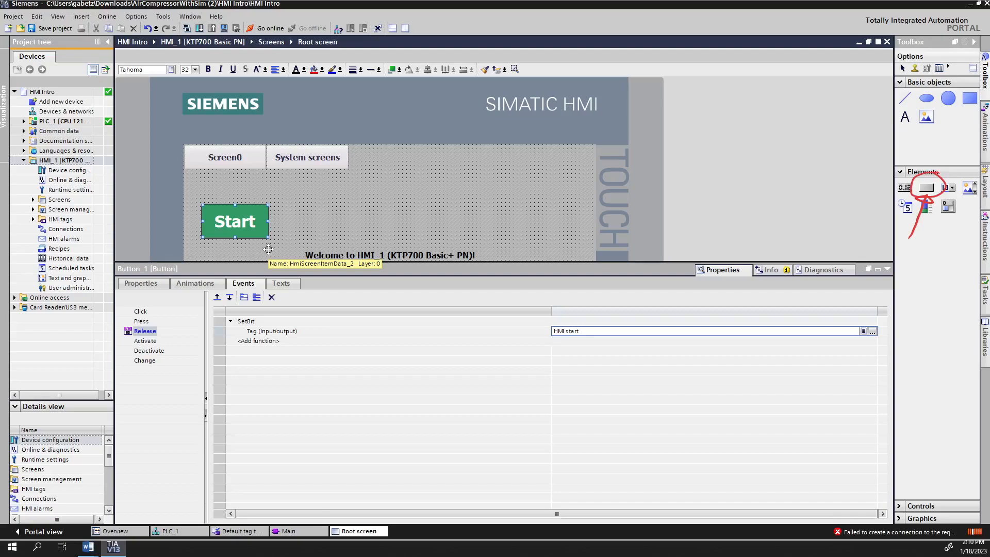
Step: Reopen the Start button's events and add a SetBit function to its Press event
{"action": "left_click", "coordinate": [307, 208]}
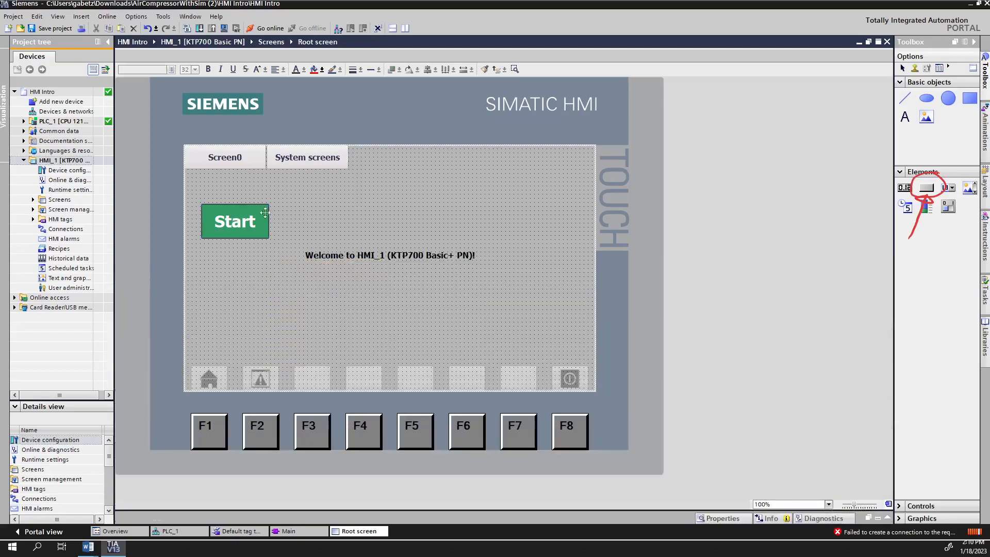
{"action": "left_click", "coordinate": [264, 225]}
{"action": "left_click", "coordinate": [722, 518]}
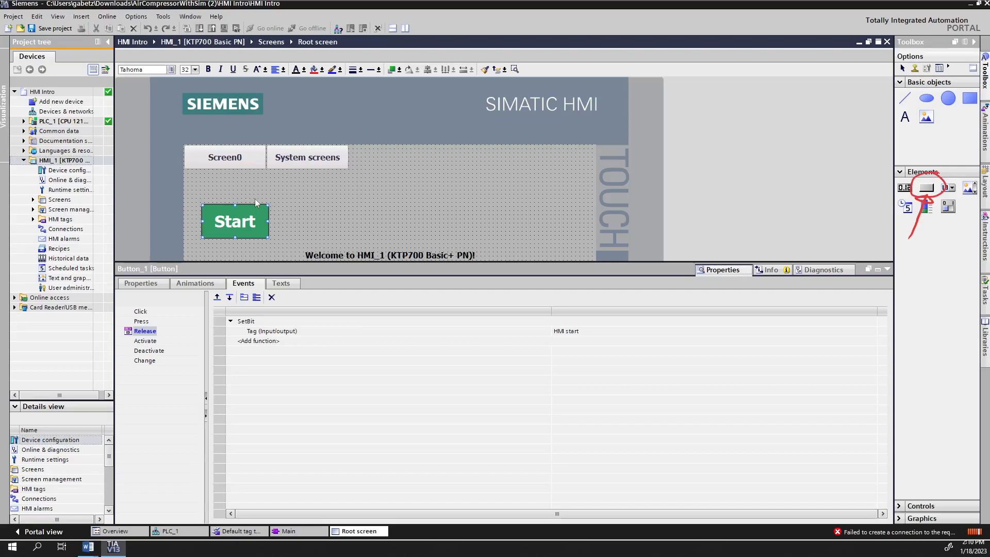
{"action": "left_click", "coordinate": [137, 331]}
{"action": "left_click", "coordinate": [141, 321]}
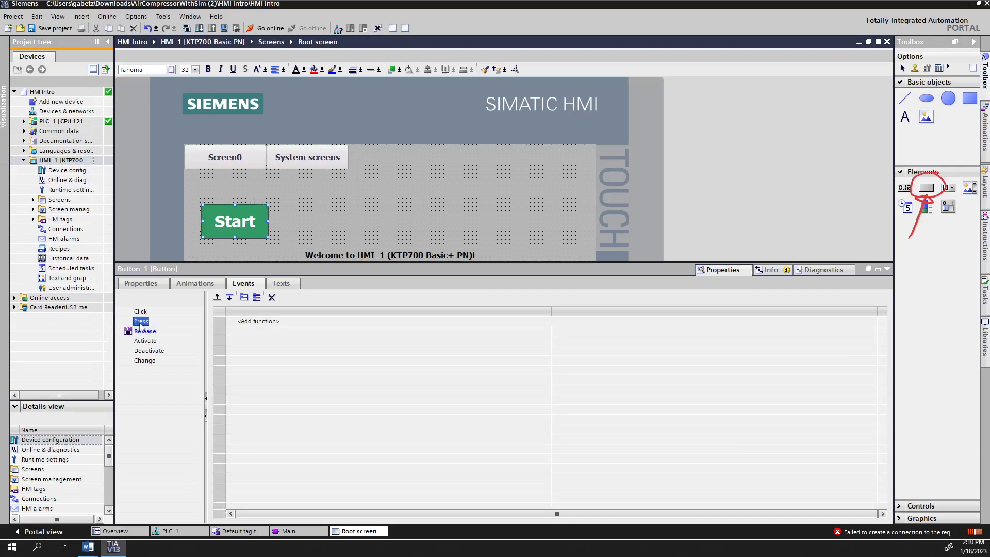
{"action": "left_click", "coordinate": [144, 331]}
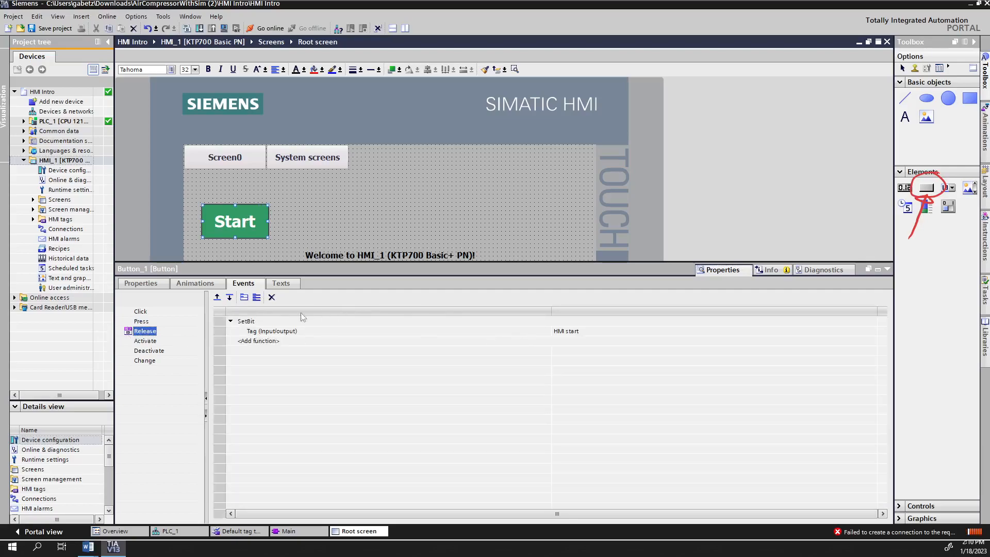
{"action": "left_click", "coordinate": [135, 322]}
{"action": "left_click", "coordinate": [261, 322]}
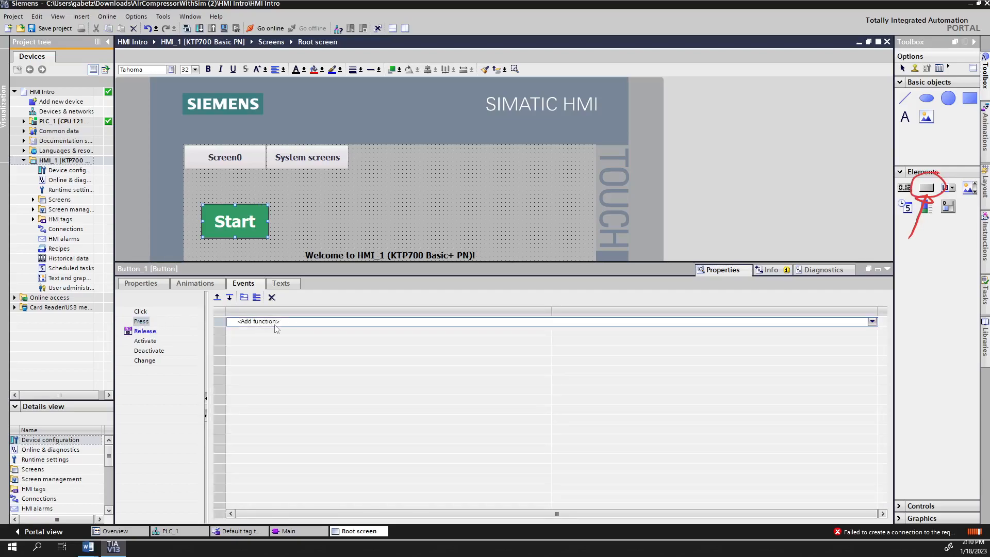
{"action": "type", "text": "set"}
{"action": "left_click", "coordinate": [276, 335]}
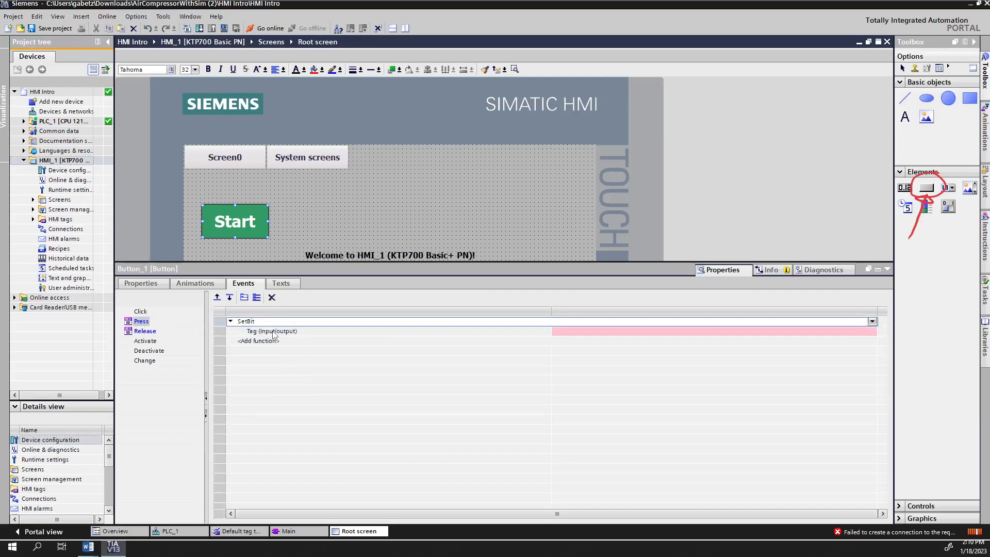
Step: Assign the PLC tag "HMI start" to the SetBit function of the Start button's Press event
{"action": "left_click", "coordinate": [555, 333]}
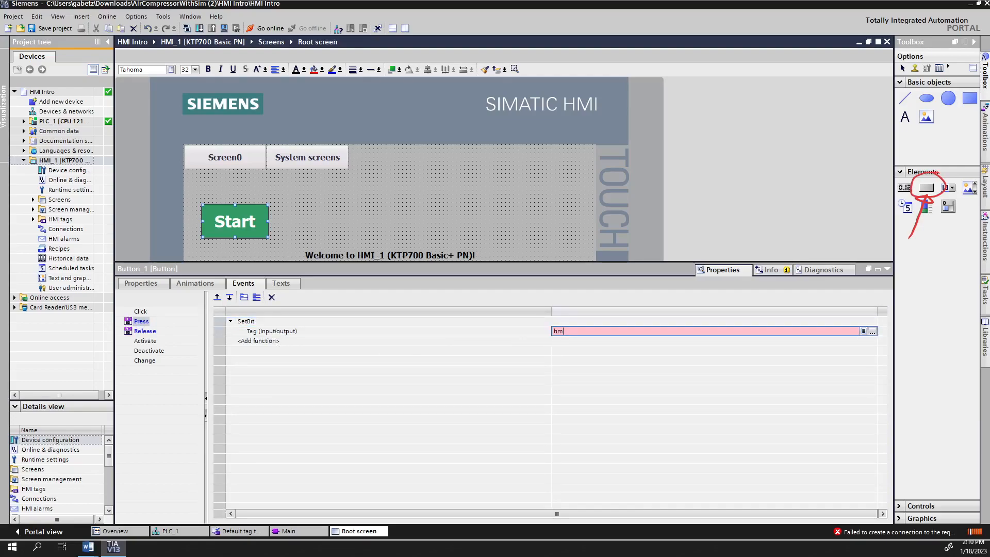
{"action": "type", "text": "hmi"}
{"action": "left_click", "coordinate": [556, 343]}
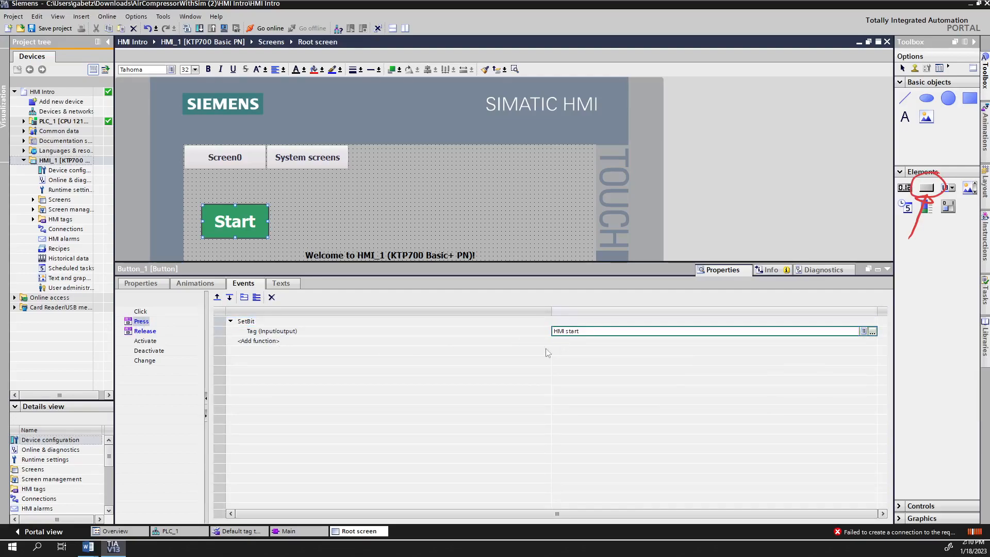
Step: Change the Start button's Release event function to ResetBit and assign it the tag "HMI start"
{"action": "left_click", "coordinate": [146, 333]}
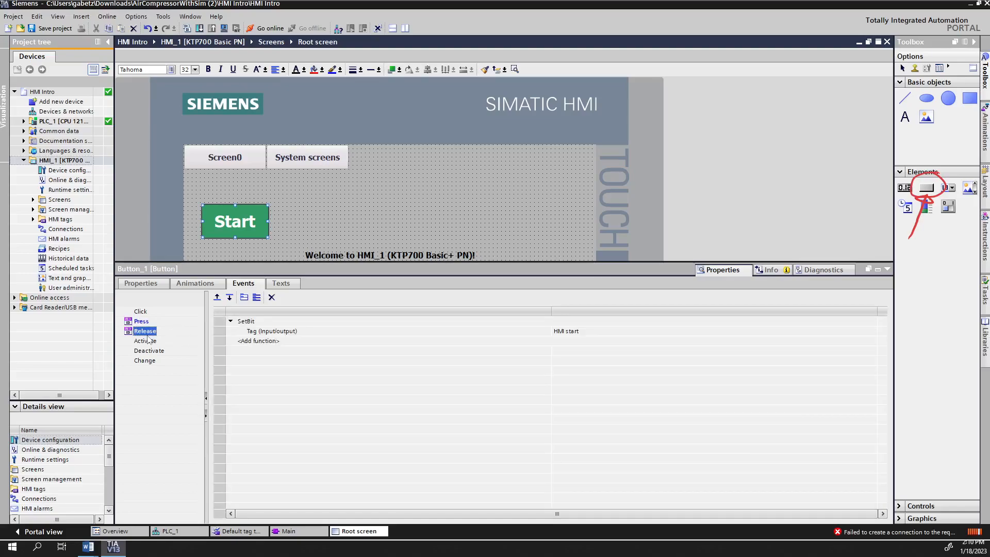
{"action": "left_click", "coordinate": [250, 321]}
{"action": "type", "text": "rese"}
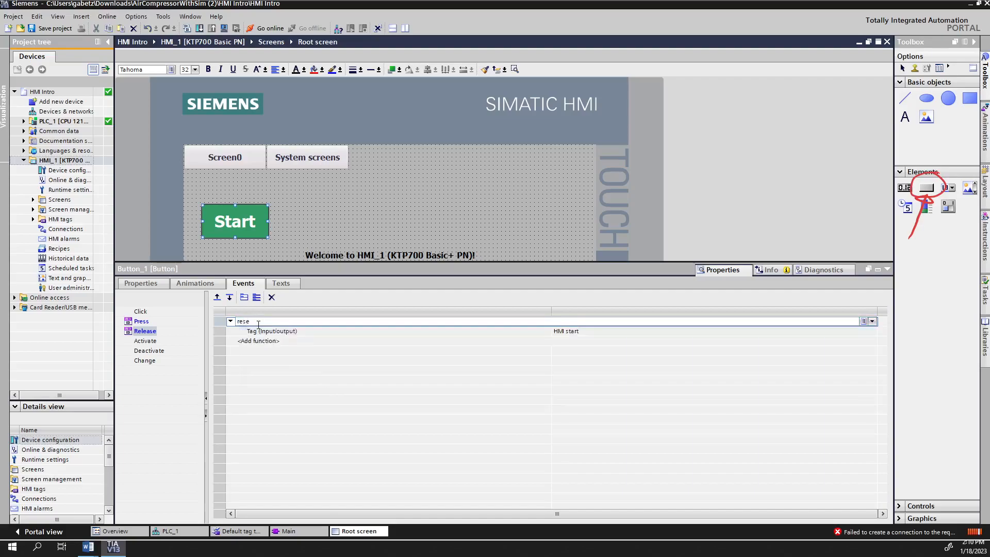
{"action": "key", "text": "Return"}
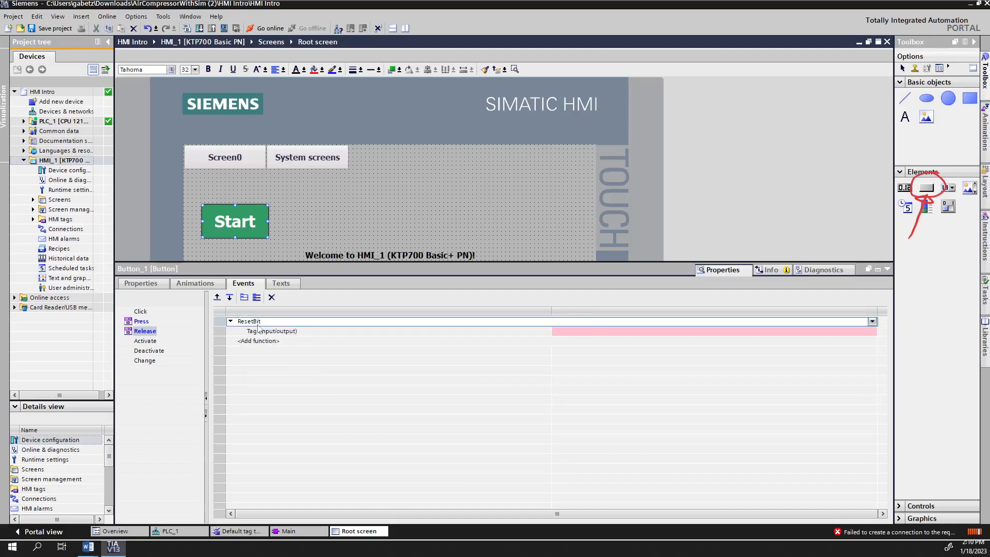
{"action": "left_click", "coordinate": [615, 331]}
{"action": "type", "text": "hmi"}
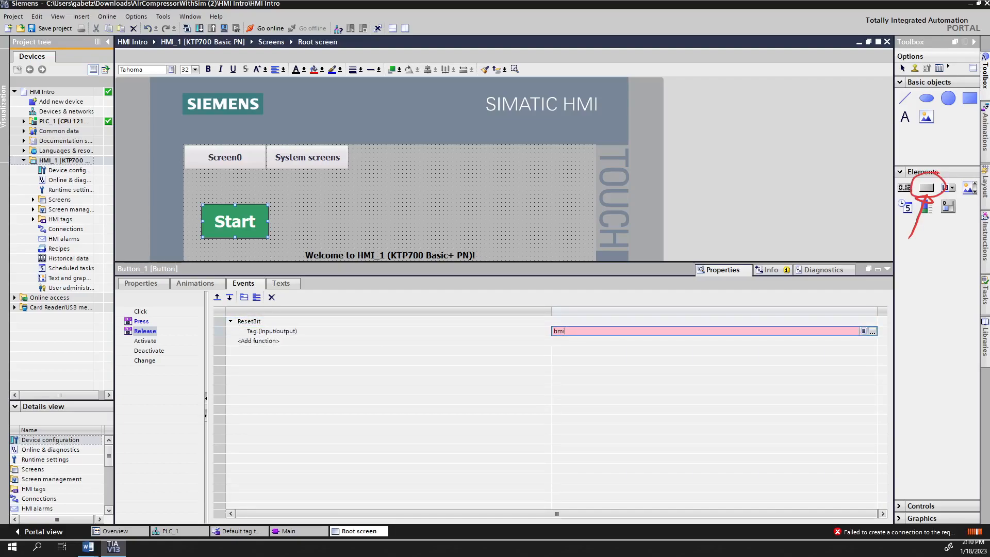
{"action": "left_click", "coordinate": [616, 341]}
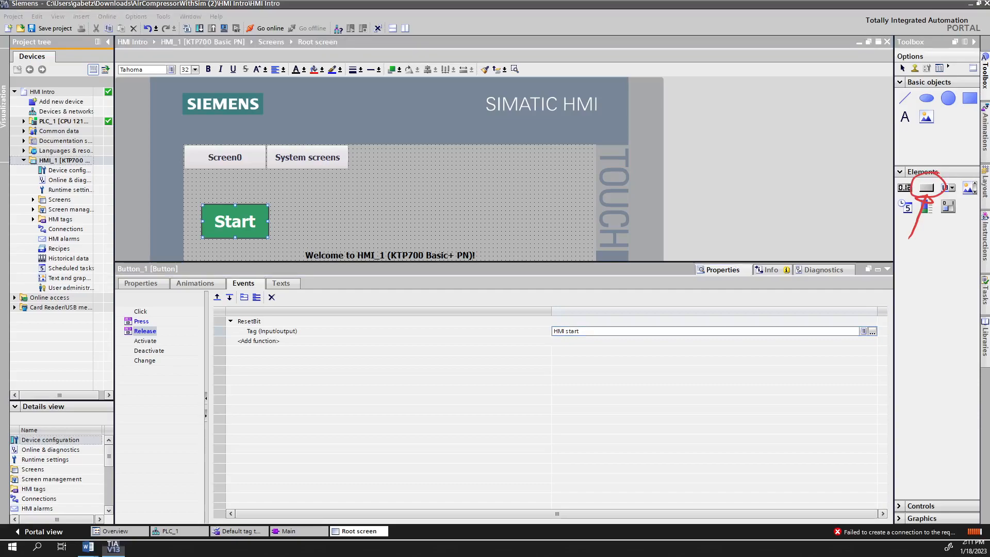
Step: Delete the ResetBit function from the Start button's Release event and the SetBit function from its Press event
{"action": "left_click", "coordinate": [301, 325]}
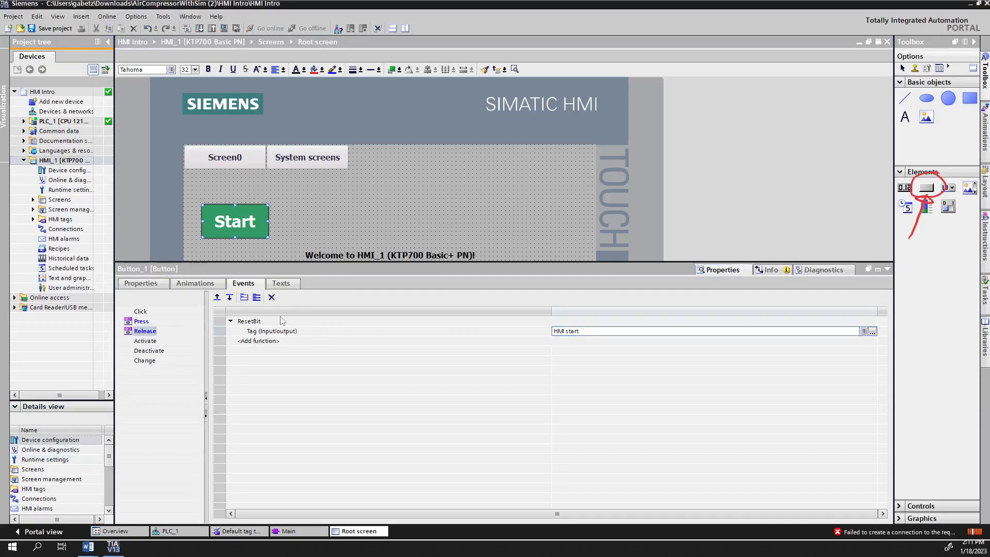
{"action": "left_click", "coordinate": [139, 321]}
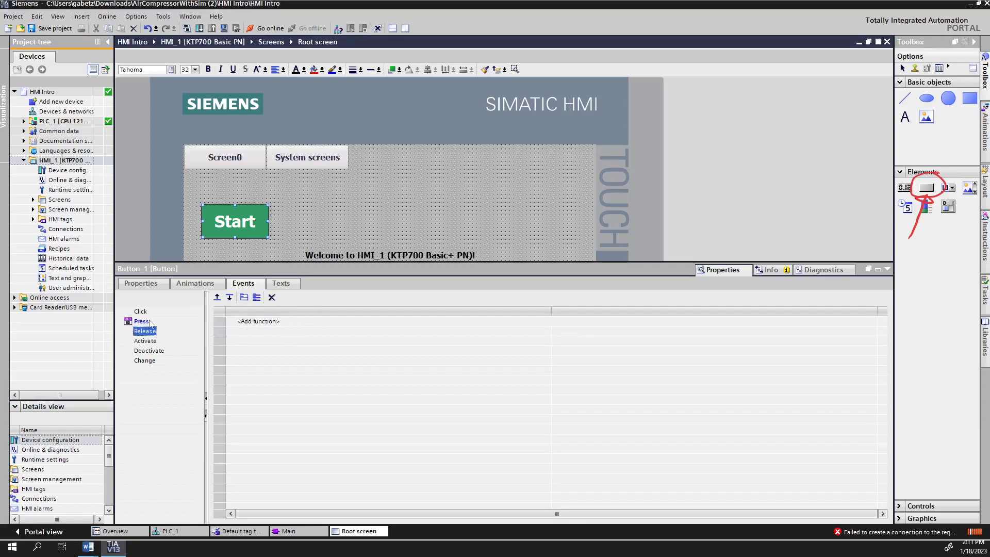
{"action": "left_click", "coordinate": [287, 325]}
Step: Add a SetBitWhileKeyPressed function with the tag "HMI start" to the Start button's Press event
{"action": "left_click", "coordinate": [287, 321]}
{"action": "type", "text": "set"}
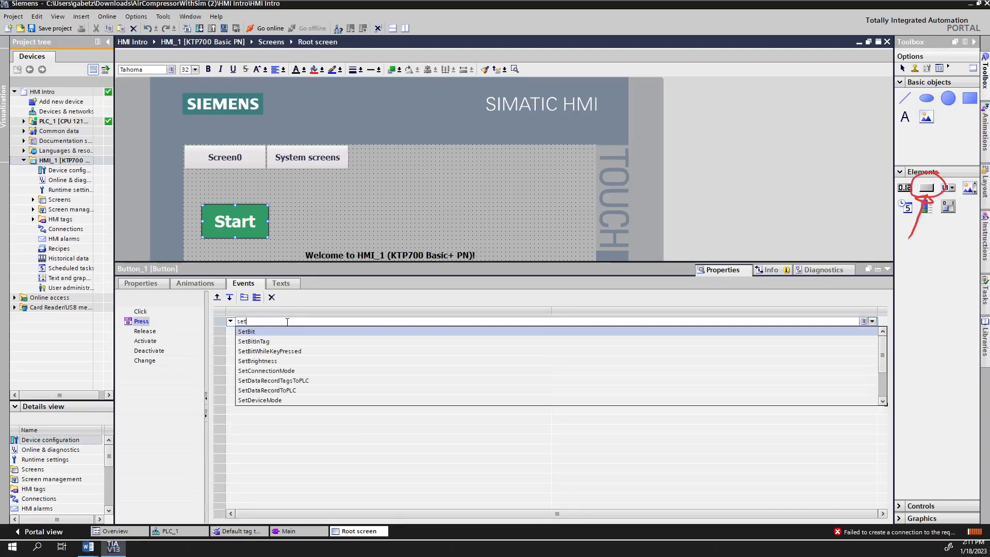
{"action": "left_click", "coordinate": [316, 351]}
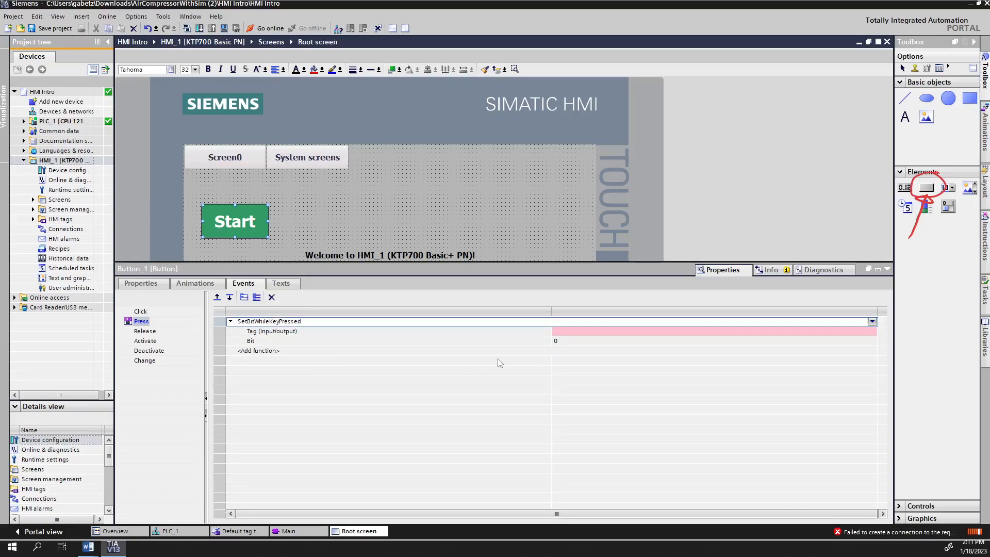
{"action": "left_click", "coordinate": [595, 332]}
{"action": "type", "text": "HMI start"}
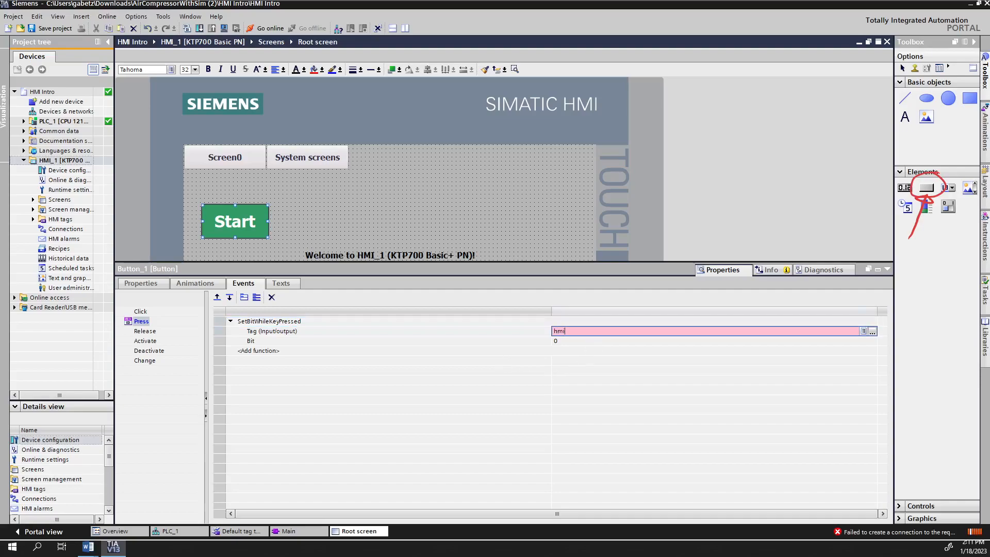
{"action": "key", "text": "Return"}
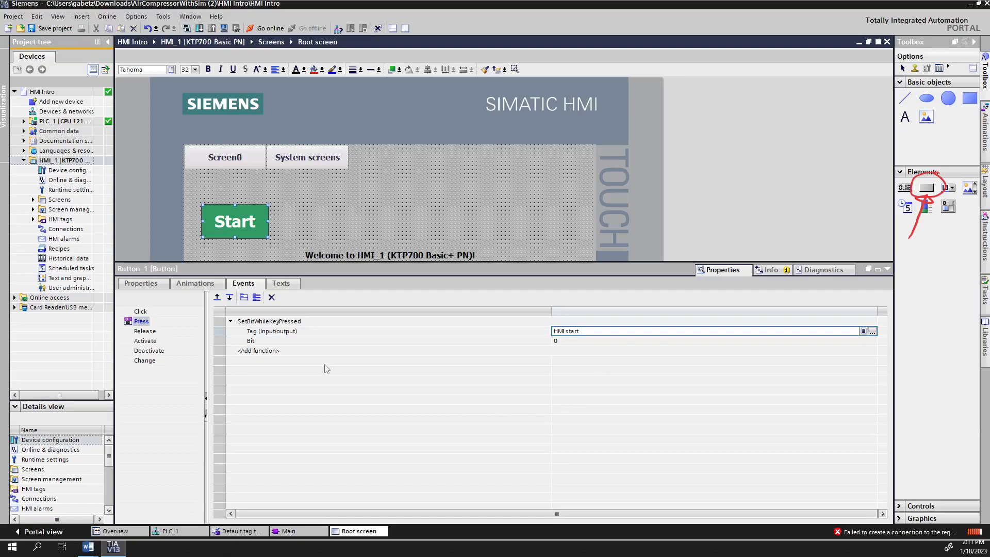
{"action": "left_click", "coordinate": [323, 341]}
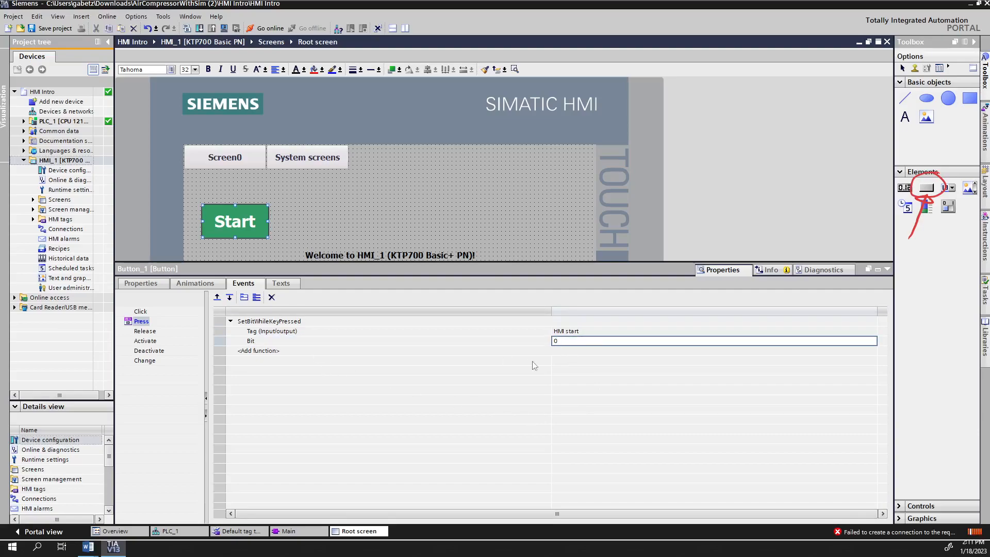
{"action": "left_click", "coordinate": [561, 350]}
{"action": "left_click", "coordinate": [560, 342]}
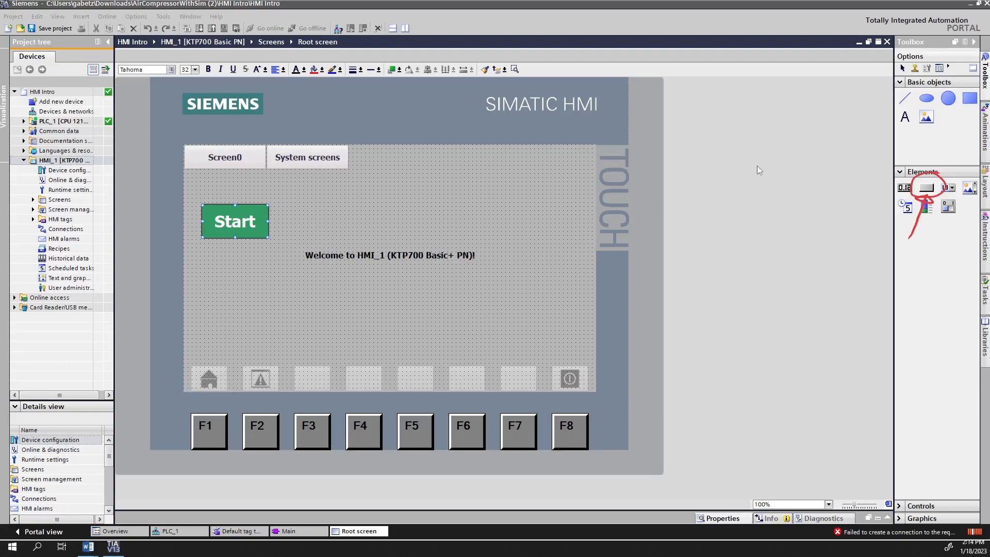
Step: Duplicate the Start button twice on the root screen, stacking the copies in a column below the original
{"action": "left_click", "coordinate": [289, 224]}
{"action": "left_click", "coordinate": [236, 233]}
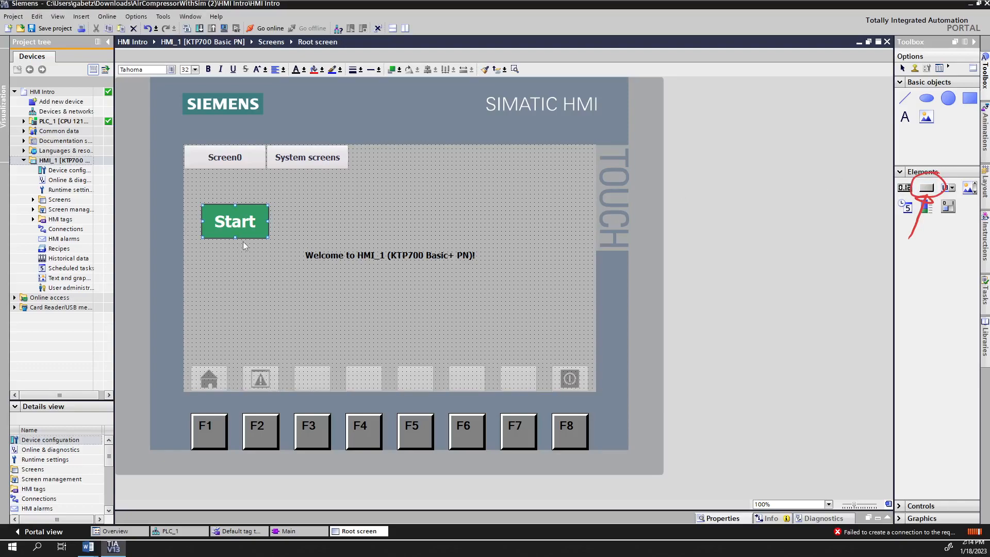
{"action": "key", "text": "ctrl+v"}
{"action": "left_click_drag", "start_coordinate": [256, 236], "coordinate": [255, 273]}
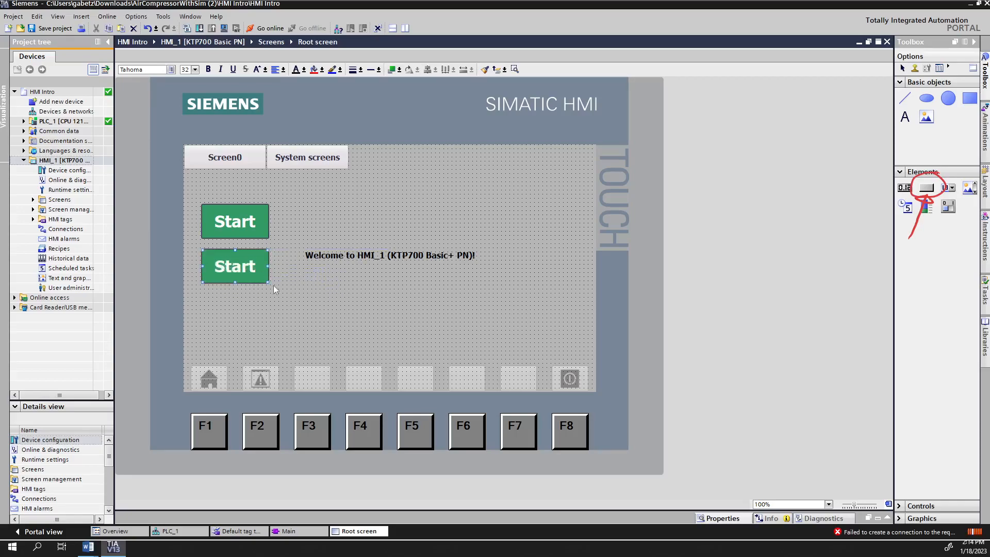
{"action": "left_click", "coordinate": [292, 310]}
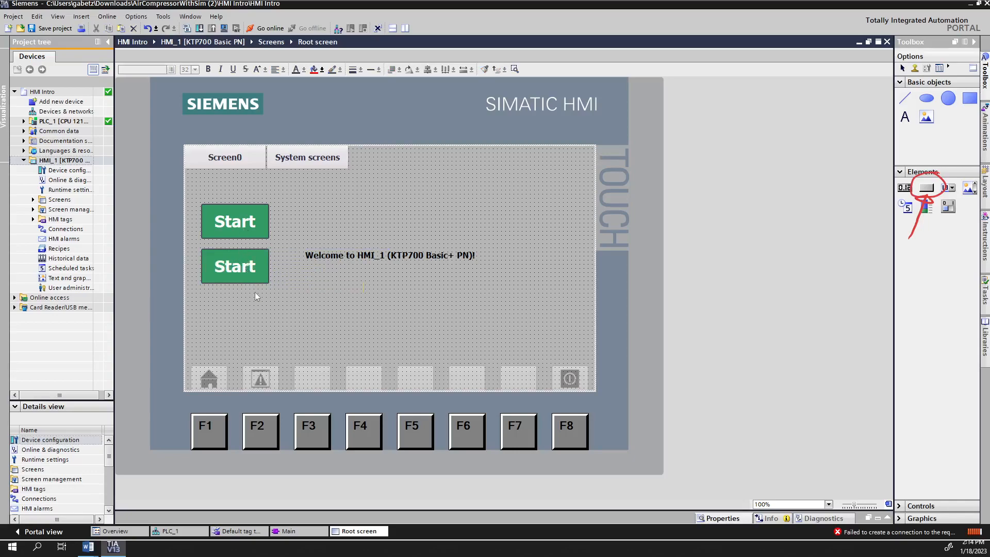
{"action": "key", "text": "ctrl+v"}
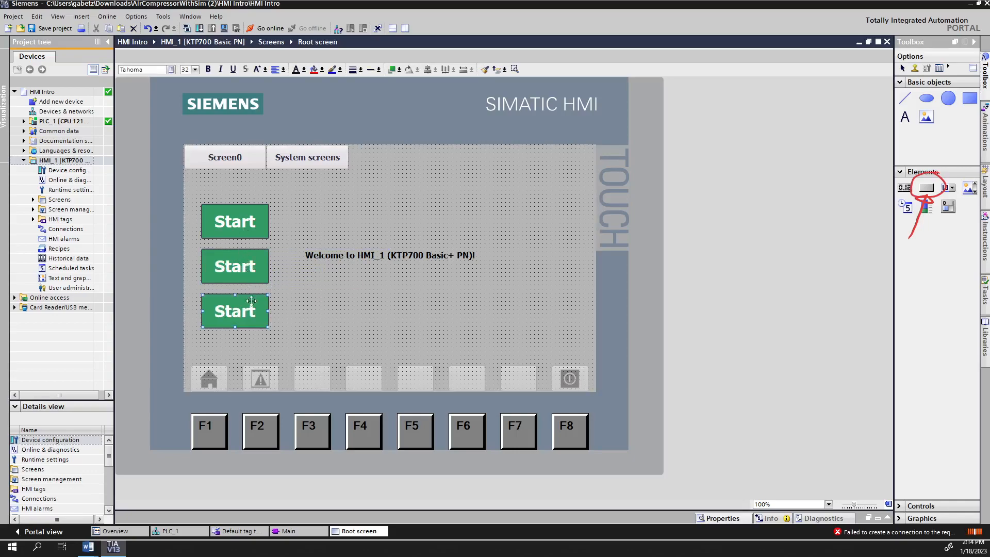
Step: Paste two more Start button copies below the column and delete the lowest one
{"action": "key", "text": "ctrl+v"}
{"action": "key", "text": "ctrl+v"}
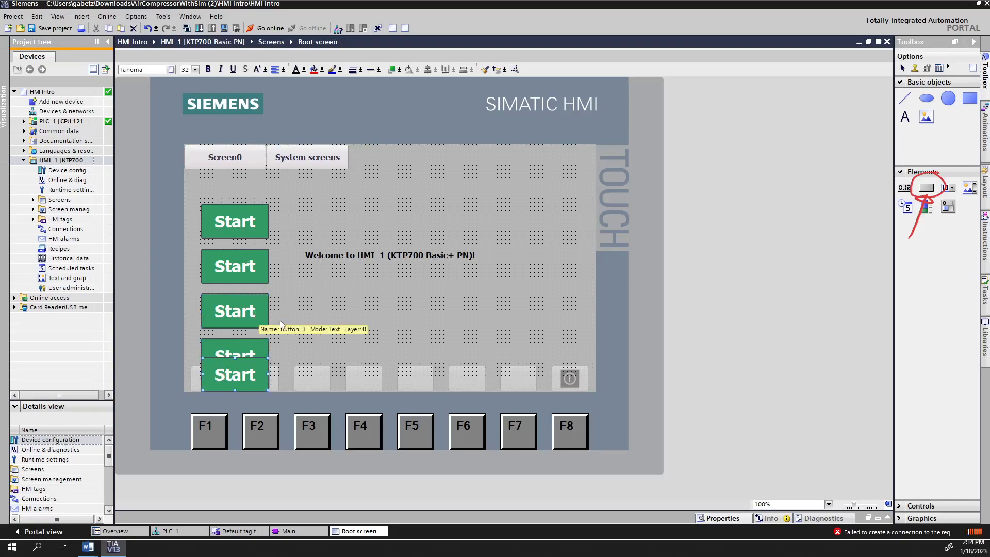
{"action": "key", "text": "Delete"}
Step: Move the second Start button beside the original and paste two more copies along the same row
{"action": "left_click_drag", "start_coordinate": [253, 281], "coordinate": [327, 236]}
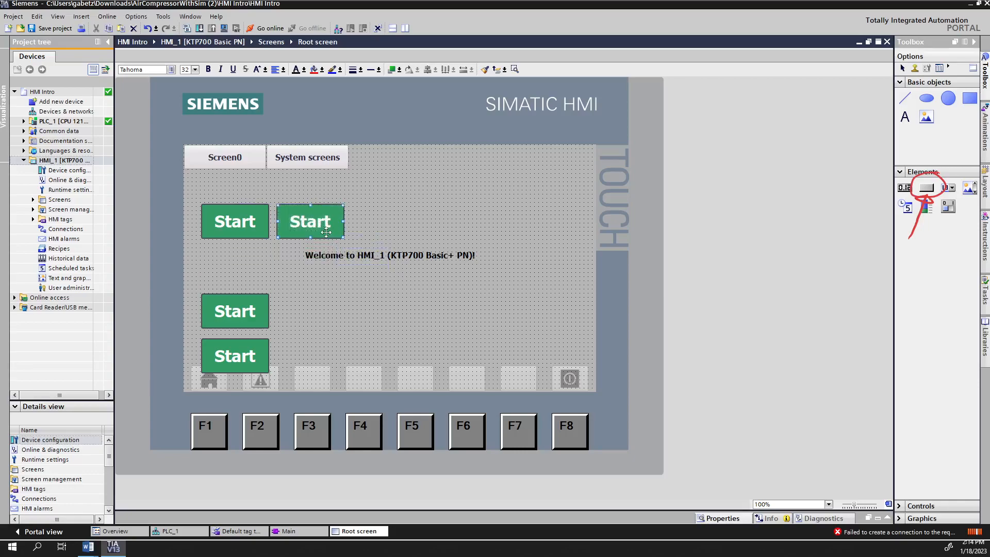
{"action": "key", "text": "ctrl+v"}
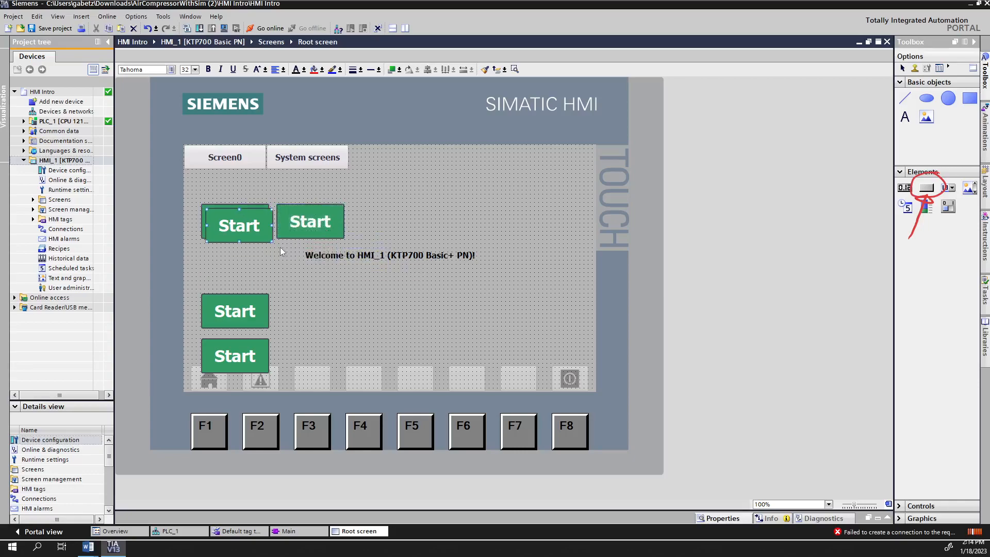
{"action": "left_click_drag", "start_coordinate": [256, 234], "coordinate": [400, 231]}
{"action": "key", "text": "ctrl+v"}
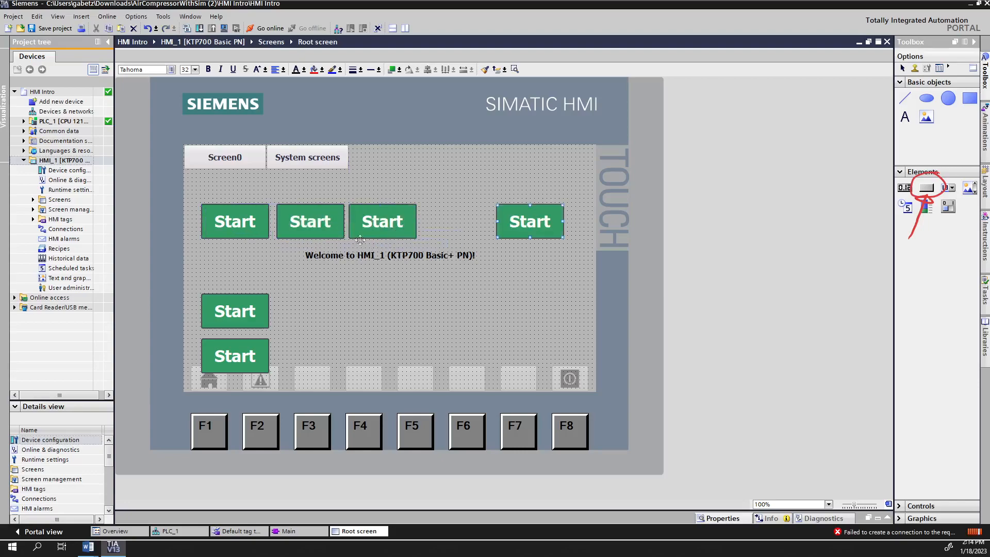
Step: Delete the three Start copies beside the original and the lowest copy in the column
{"action": "left_click", "coordinate": [302, 230]}
{"action": "left_click", "coordinate": [509, 227]}
{"action": "key", "text": "Delete"}
{"action": "left_click", "coordinate": [373, 224]}
{"action": "key", "text": "Delete"}
{"action": "left_click", "coordinate": [320, 227]}
{"action": "key", "text": "Delete"}
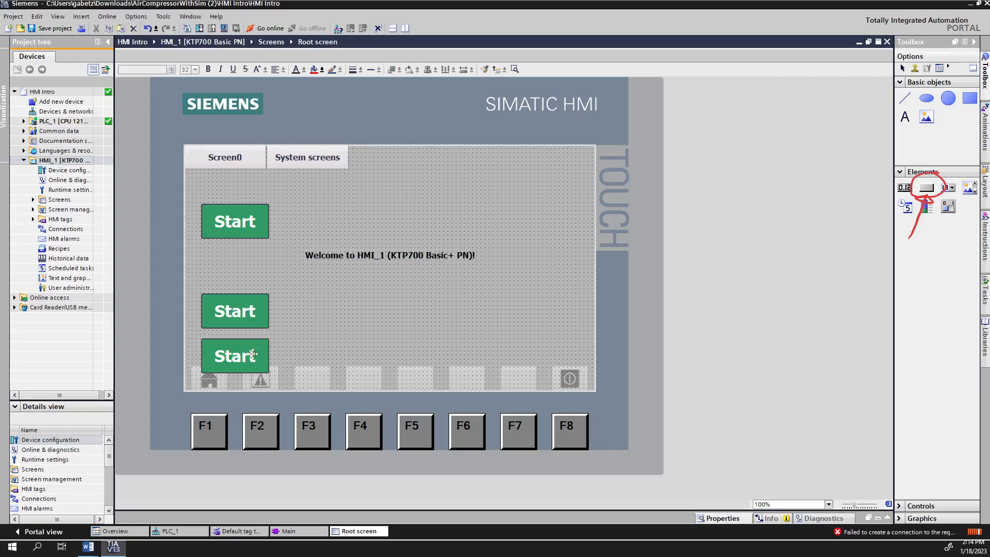
{"action": "left_click", "coordinate": [243, 351]}
{"action": "key", "text": "Delete"}
Step: Move the remaining copy closer beneath the Start button and change its text to "Stop"
{"action": "left_click_drag", "start_coordinate": [258, 310], "coordinate": [262, 283]}
{"action": "double_click", "coordinate": [254, 276]}
{"action": "type", "text": "Stop"}
{"action": "left_click", "coordinate": [282, 309]}
Step: Set the Stop button's solid background color to red
{"action": "left_click", "coordinate": [257, 265]}
{"action": "left_click", "coordinate": [701, 515]}
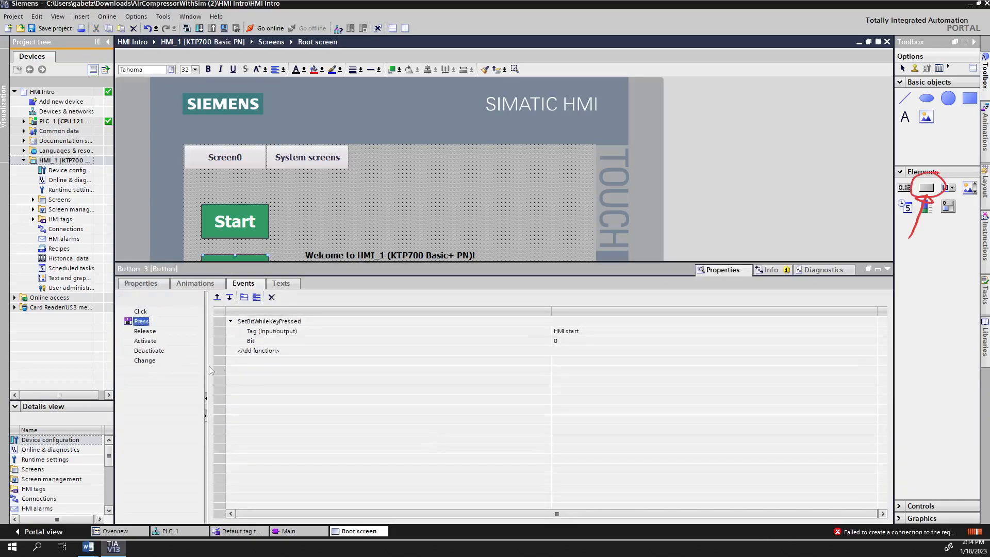
{"action": "left_click", "coordinate": [151, 284]}
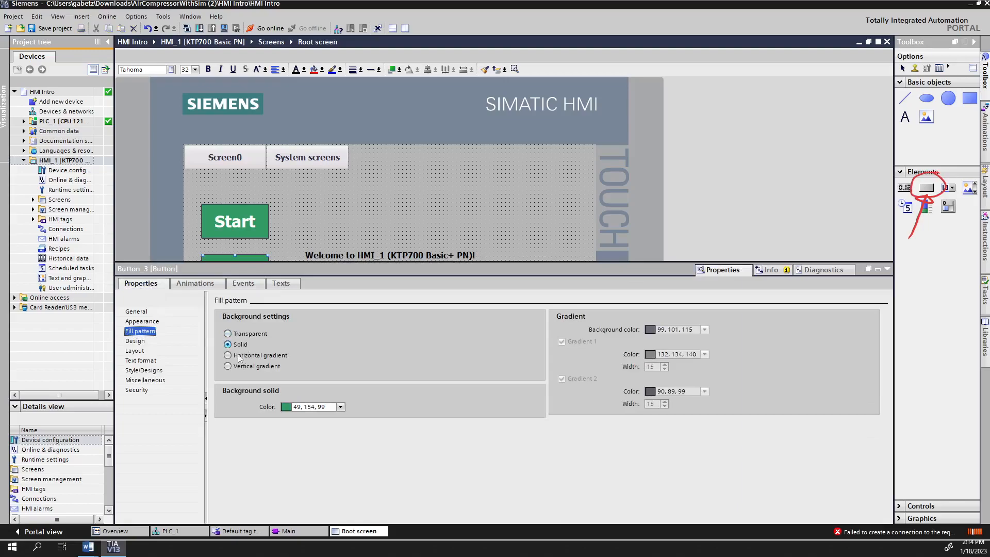
{"action": "left_click", "coordinate": [340, 407]}
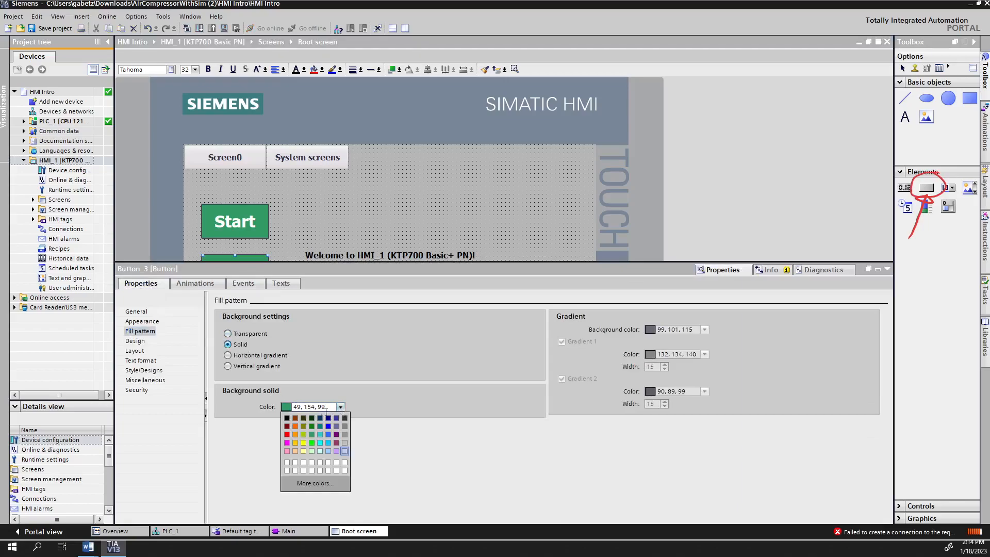
{"action": "left_click", "coordinate": [287, 431]}
{"action": "left_click", "coordinate": [302, 202]}
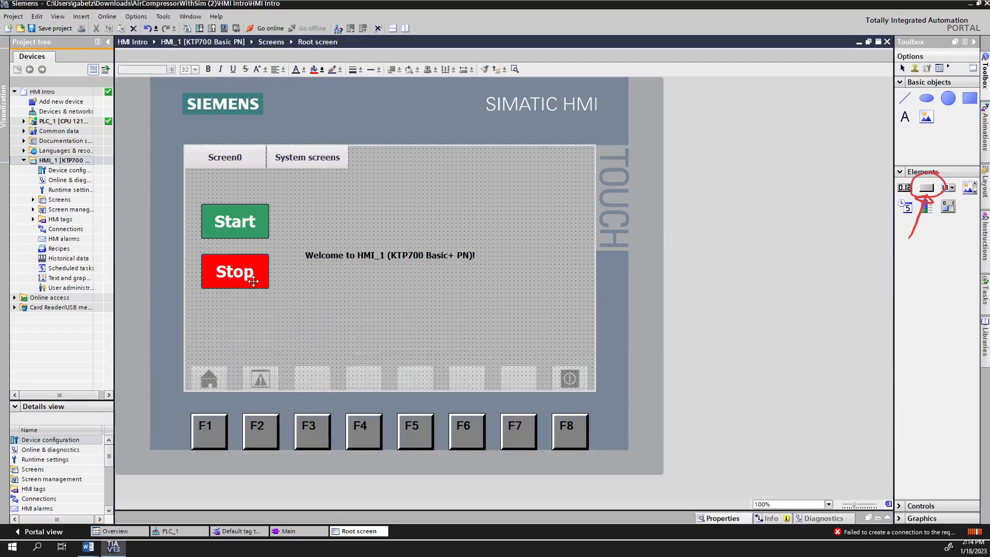
{"action": "left_click", "coordinate": [730, 518]}
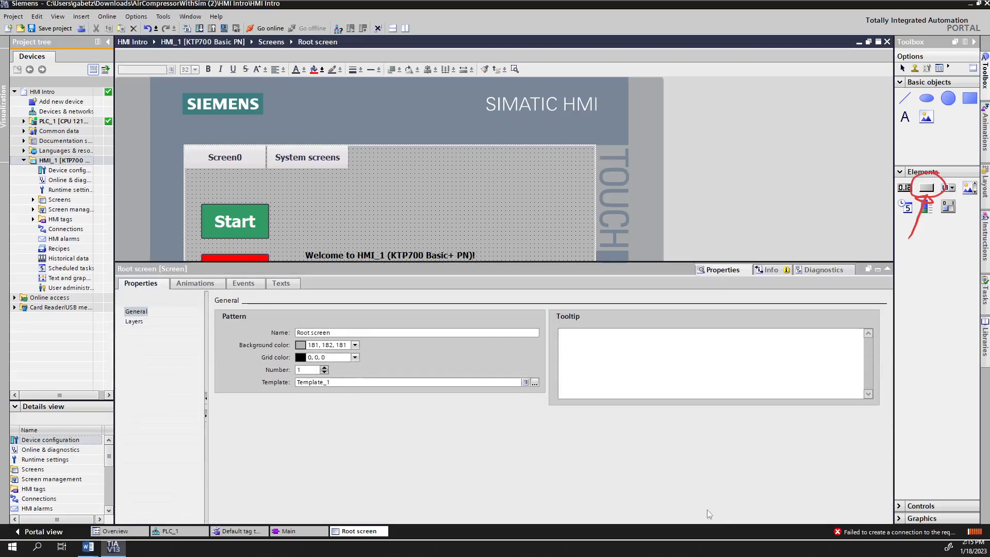
{"action": "left_click", "coordinate": [239, 283]}
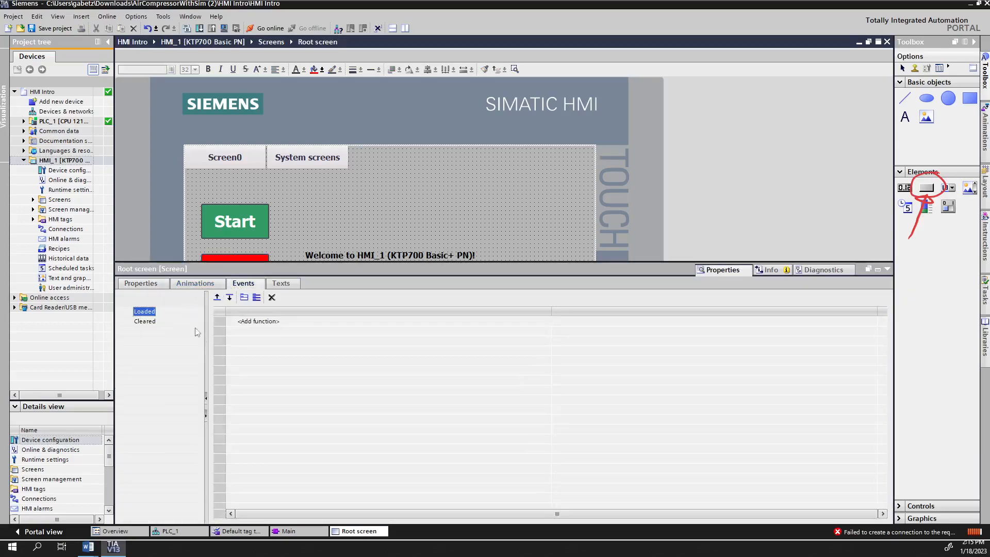
{"action": "left_click", "coordinate": [202, 283]}
{"action": "left_click", "coordinate": [243, 284]}
Step: Assign the PLC tag "HMI stop" to the Stop button's SetBitWhileKeyPressed function under its Press event
{"action": "left_click", "coordinate": [254, 257]}
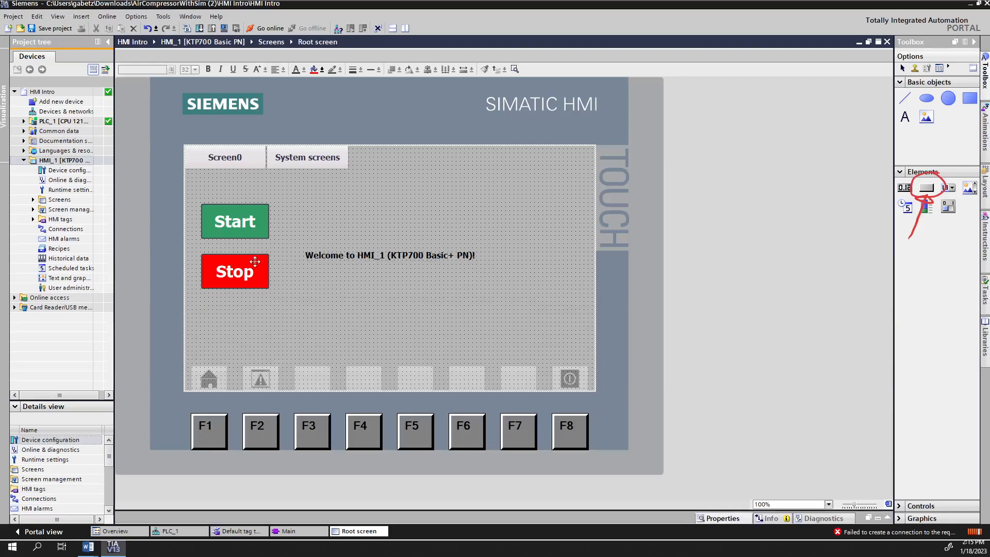
{"action": "left_click", "coordinate": [722, 518]}
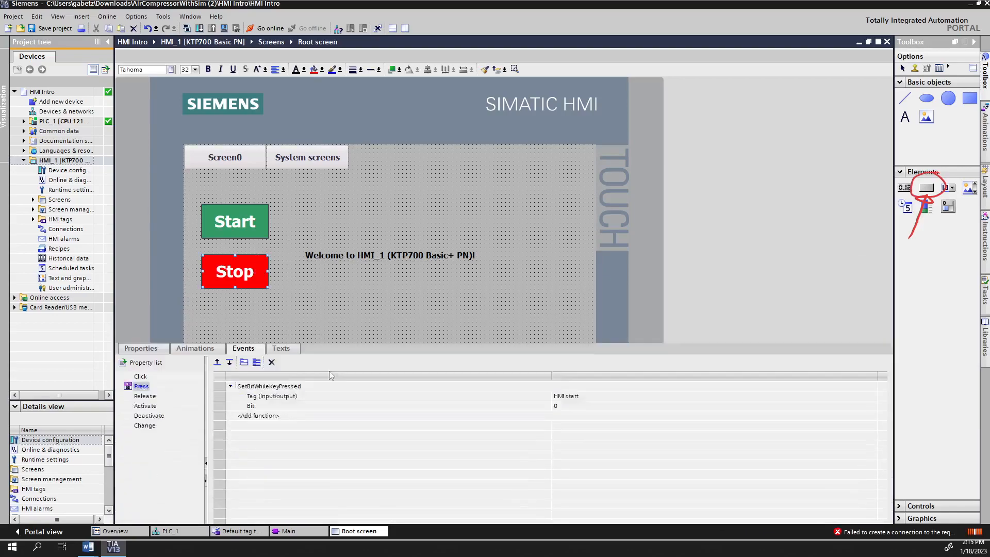
{"action": "left_click", "coordinate": [578, 333]}
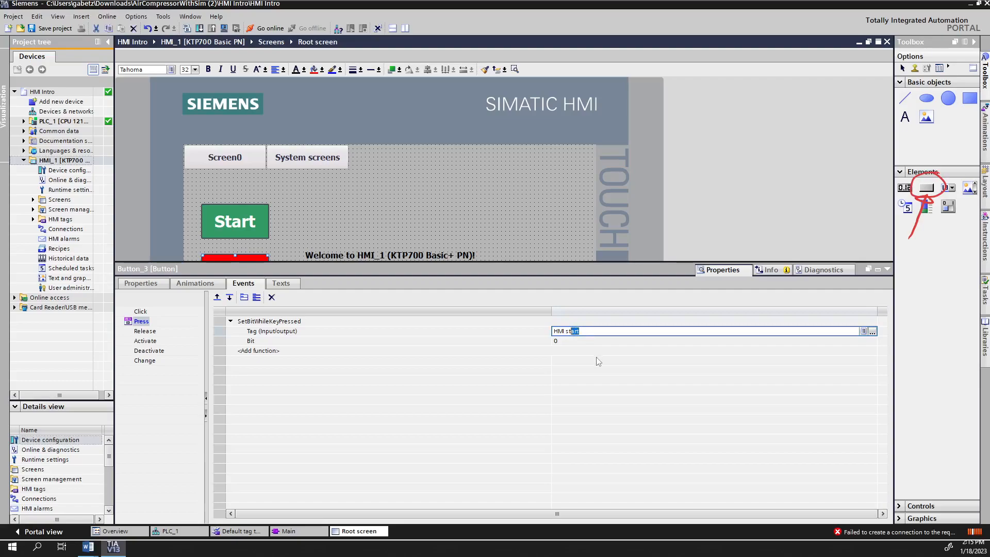
{"action": "type", "text": "op"}
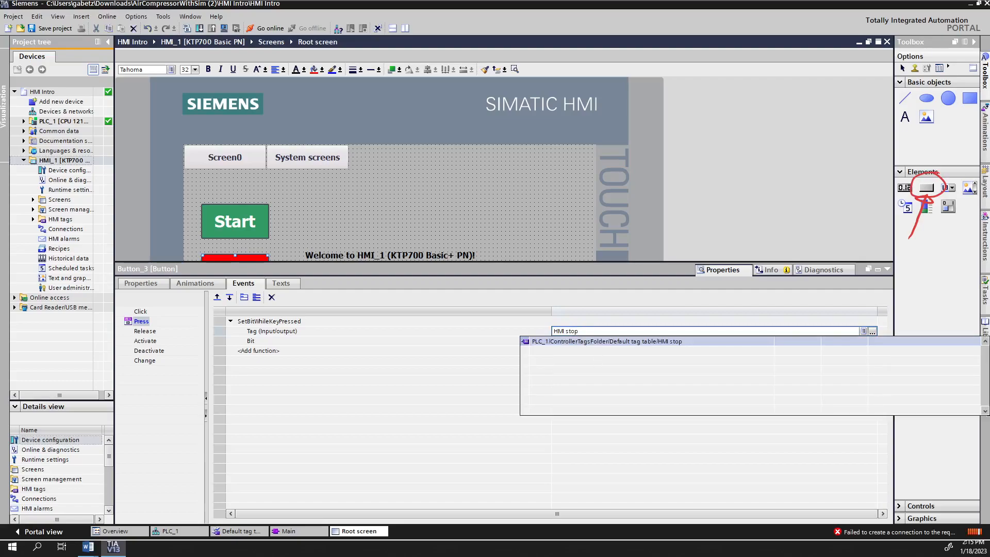
{"action": "key", "text": "BackSpace"}
{"action": "key", "text": "BackSpace"}
{"action": "key", "text": "BackSpace"}
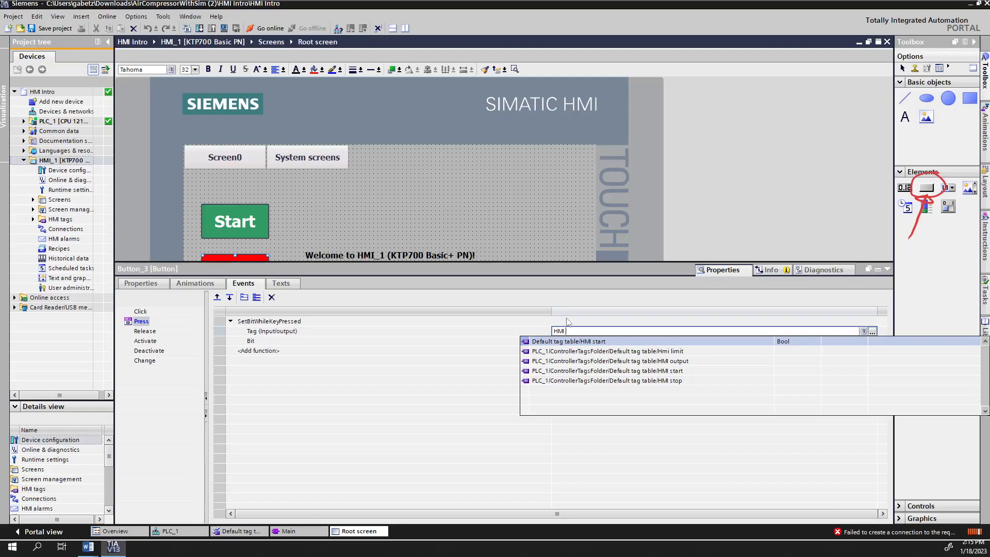
{"action": "left_click", "coordinate": [665, 383]}
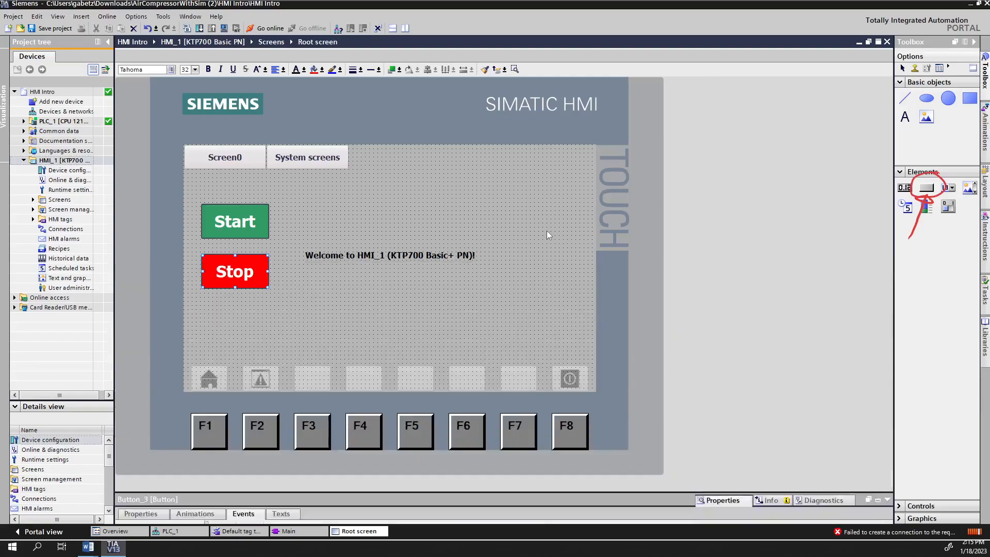
{"action": "left_click", "coordinate": [548, 235]}
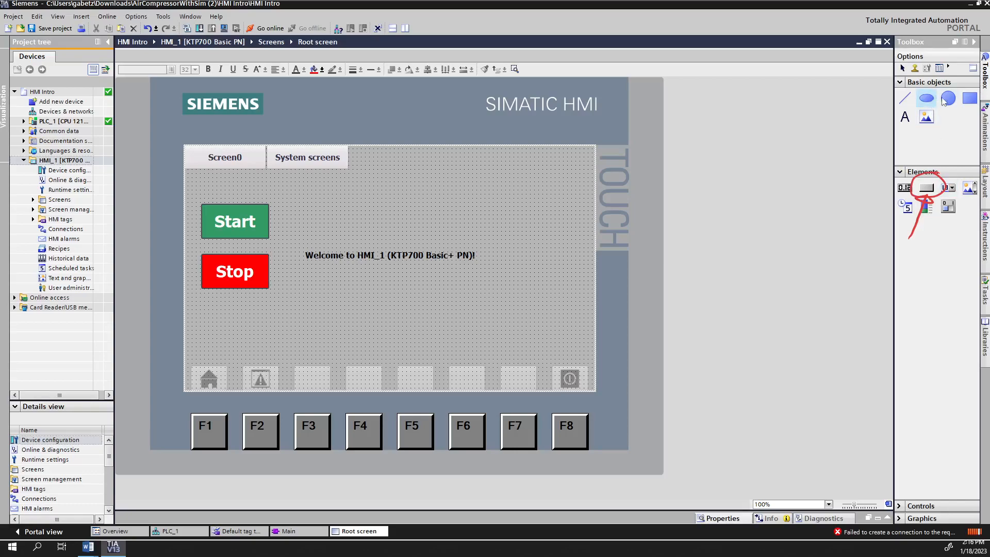
Step: Place a circle in the root screen's upper-right area and add a text field reading "Output" beside it
{"action": "left_click_drag", "start_coordinate": [952, 105], "coordinate": [541, 186]}
{"action": "left_click_drag", "start_coordinate": [905, 117], "coordinate": [512, 175]}
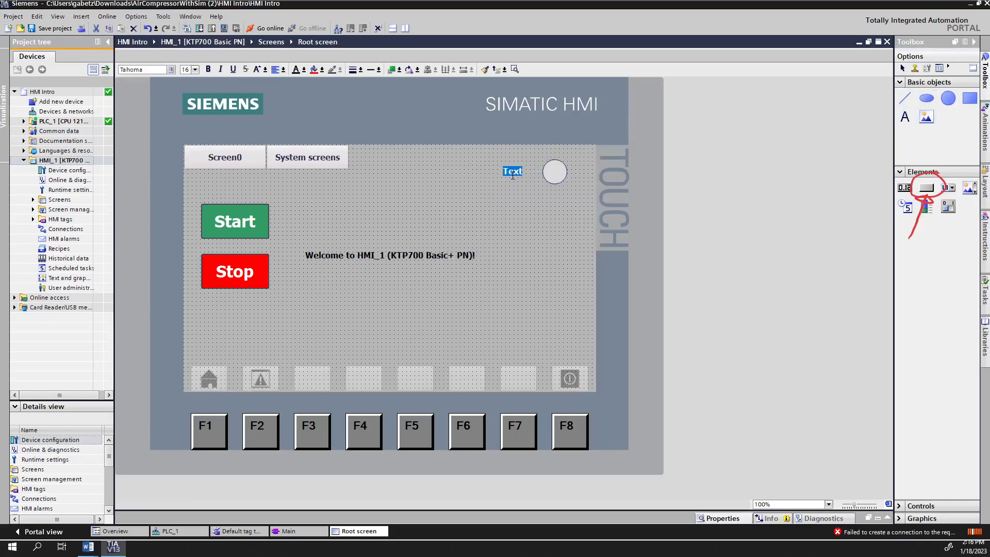
{"action": "type", "text": "Output"}
{"action": "left_click", "coordinate": [522, 207]}
{"action": "double_click", "coordinate": [520, 169]}
{"action": "key", "text": "Right"}
{"action": "type", "text": "t"}
{"action": "left_click", "coordinate": [554, 212]}
Step: Enlarge the circle and move the "Output" text field inside it
{"action": "left_click", "coordinate": [548, 170]}
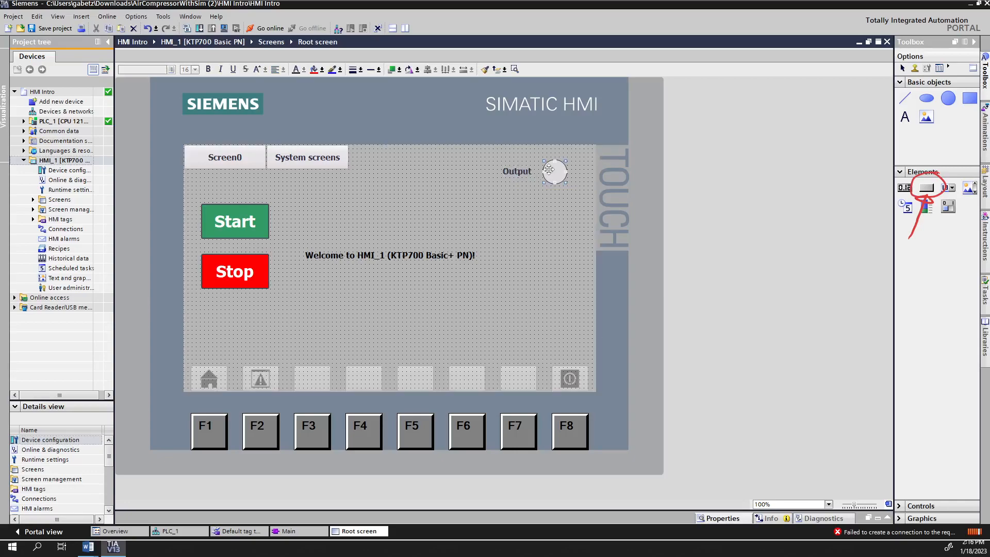
{"action": "left_click_drag", "start_coordinate": [544, 182], "coordinate": [501, 225]}
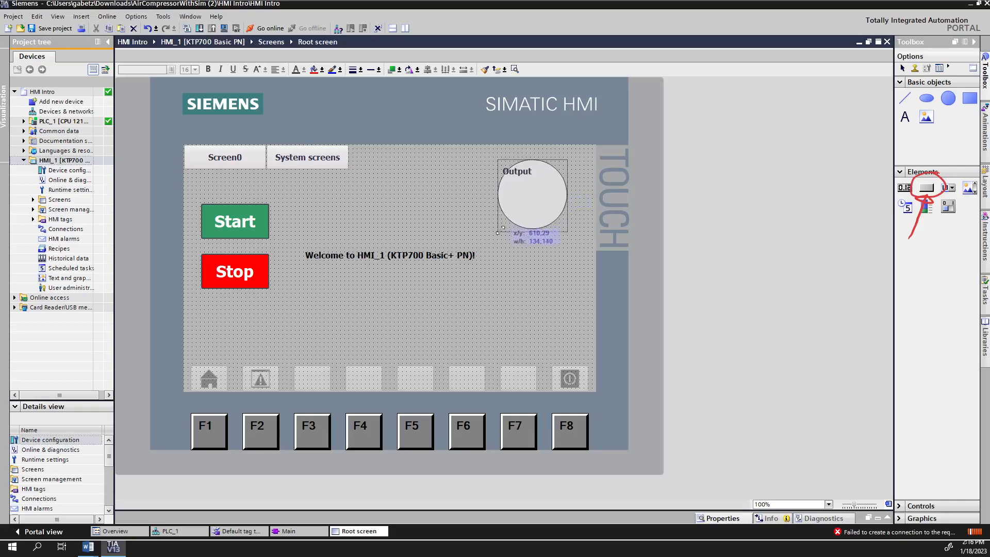
{"action": "left_click", "coordinate": [510, 171]}
{"action": "left_click_drag", "start_coordinate": [510, 170], "coordinate": [525, 195]}
{"action": "double_click", "coordinate": [533, 194]}
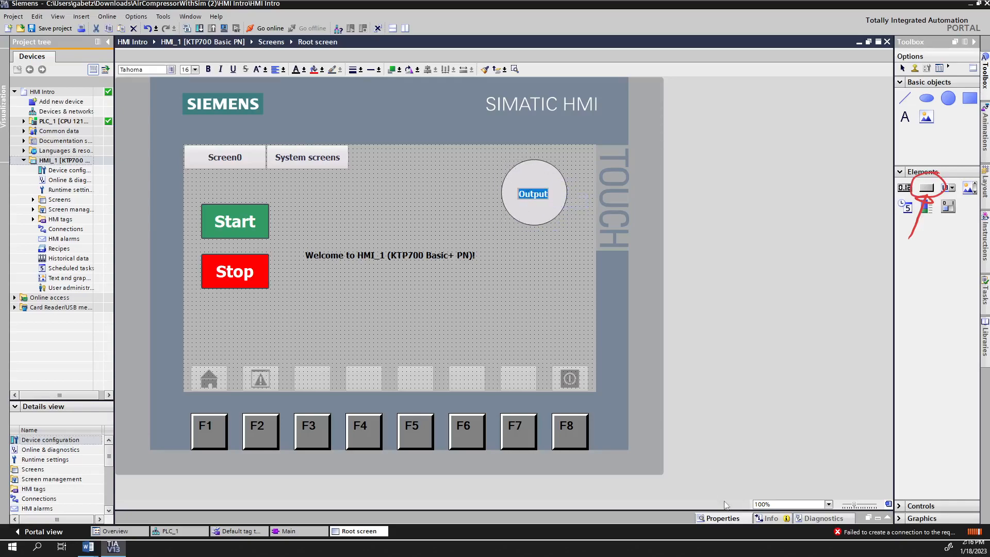
Step: Set the "Output" text field's font size to 32 px
{"action": "left_click", "coordinate": [723, 519]}
{"action": "left_click", "coordinate": [148, 281]}
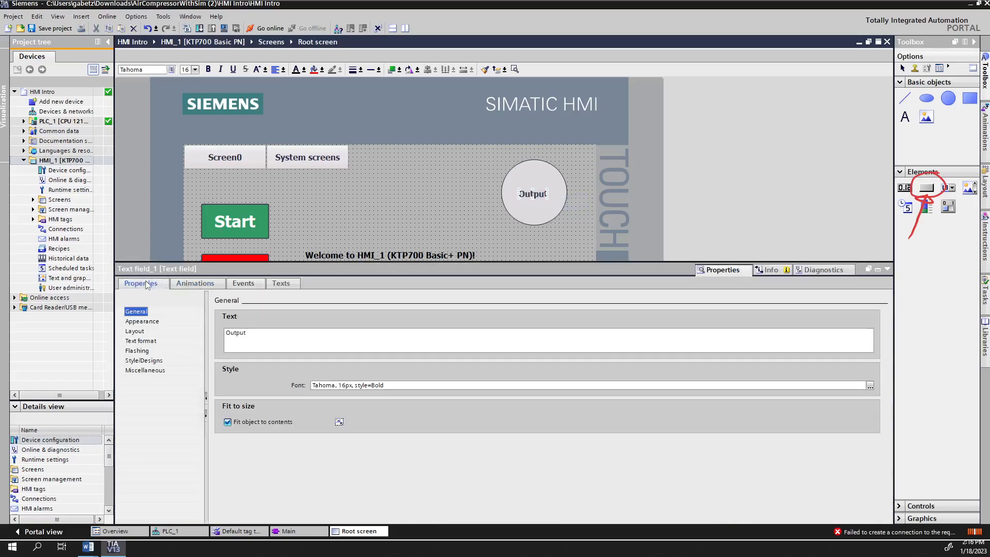
{"action": "left_click", "coordinate": [340, 385]}
{"action": "key", "text": "Delete"}
{"action": "key", "text": "Delete"}
{"action": "type", "text": "32"}
{"action": "key", "text": "Return"}
Step: Reposition the enlarged "Output" text so that it is centered within the circle
{"action": "mouse_move", "coordinate": [557, 200]}
{"action": "left_mouse_down"}
{"action": "mouse_move", "coordinate": [536, 193]}
{"action": "mouse_move", "coordinate": [550, 191]}
{"action": "left_mouse_up"}
{"action": "key", "text": "Left"}
{"action": "key", "text": "Left"}
{"action": "key", "text": "Left"}
{"action": "key", "text": "Left"}
{"action": "key", "text": "Left"}
{"action": "key", "text": "Left"}
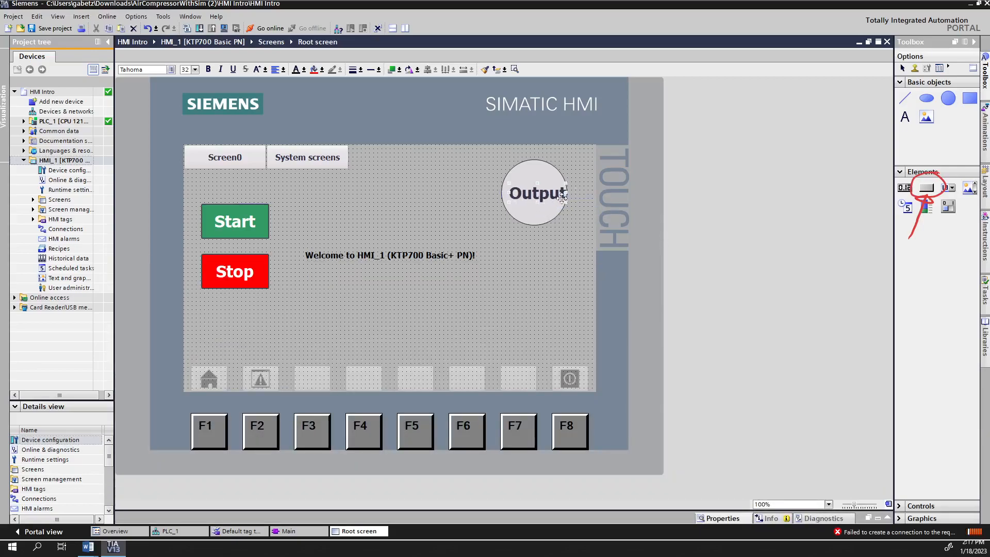
{"action": "key", "text": "Up"}
{"action": "key", "text": "Up"}
{"action": "key", "text": "Left"}
{"action": "key", "text": "Up"}
{"action": "left_click", "coordinate": [571, 235]}
Step: Add an Appearance display animation to the circle behind the "Output" text
{"action": "left_click", "coordinate": [545, 220]}
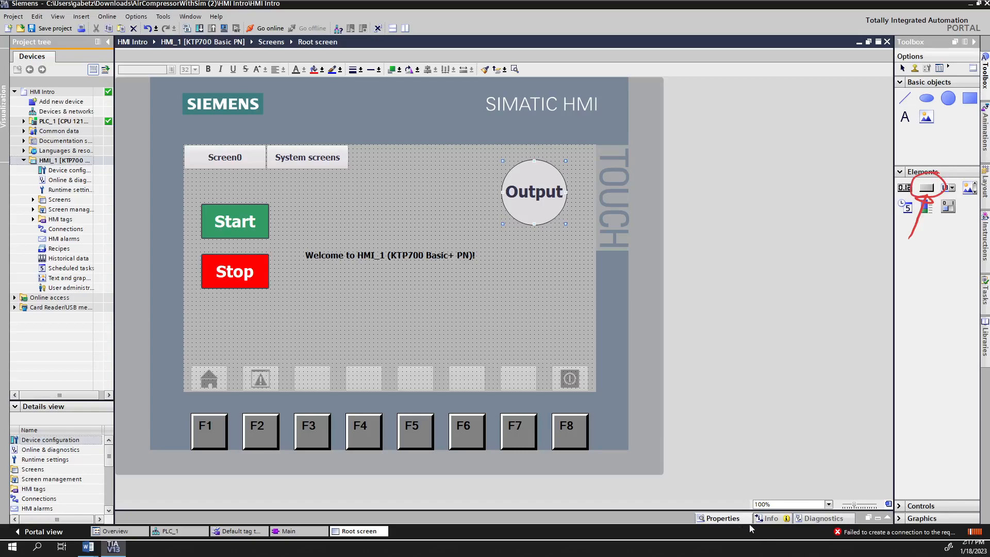
{"action": "left_click", "coordinate": [722, 519]}
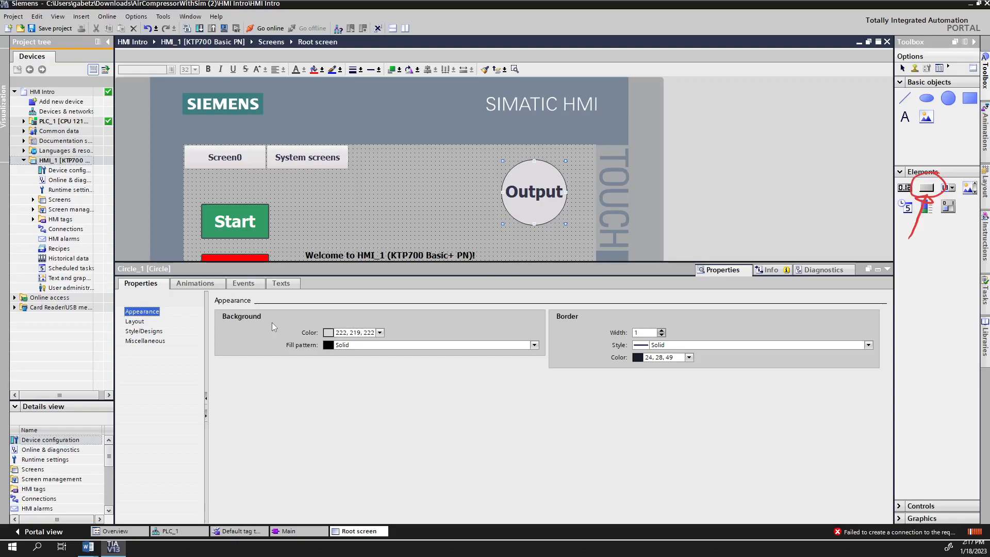
{"action": "left_click", "coordinate": [201, 284]}
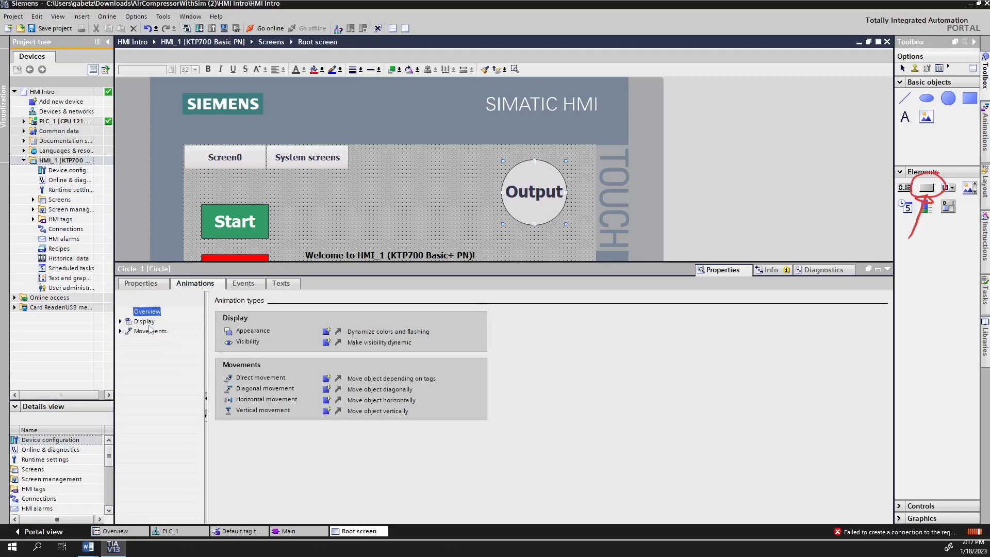
{"action": "left_click", "coordinate": [149, 323]}
{"action": "left_click", "coordinate": [120, 322]}
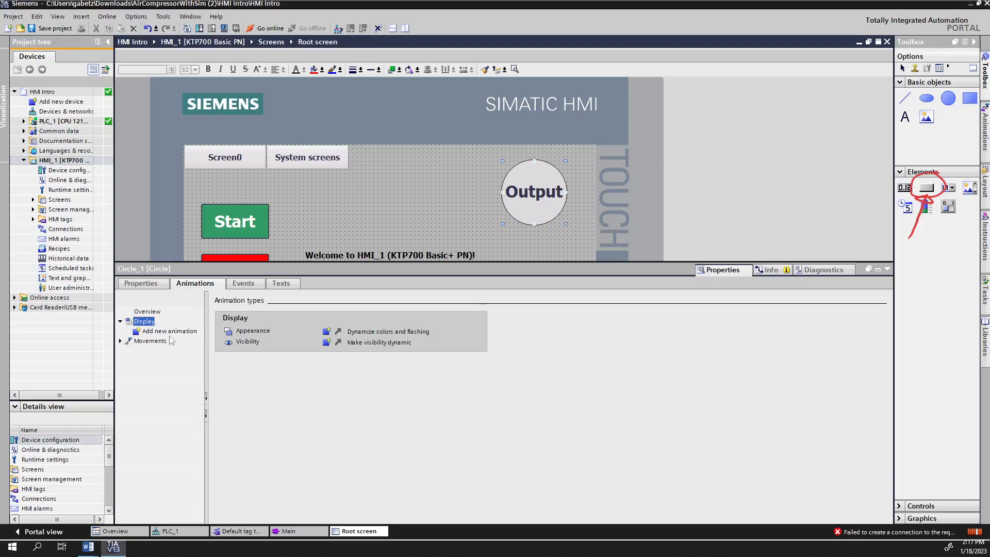
{"action": "double_click", "coordinate": [156, 333]}
{"action": "left_click", "coordinate": [404, 248]}
{"action": "left_click", "coordinate": [405, 254]}
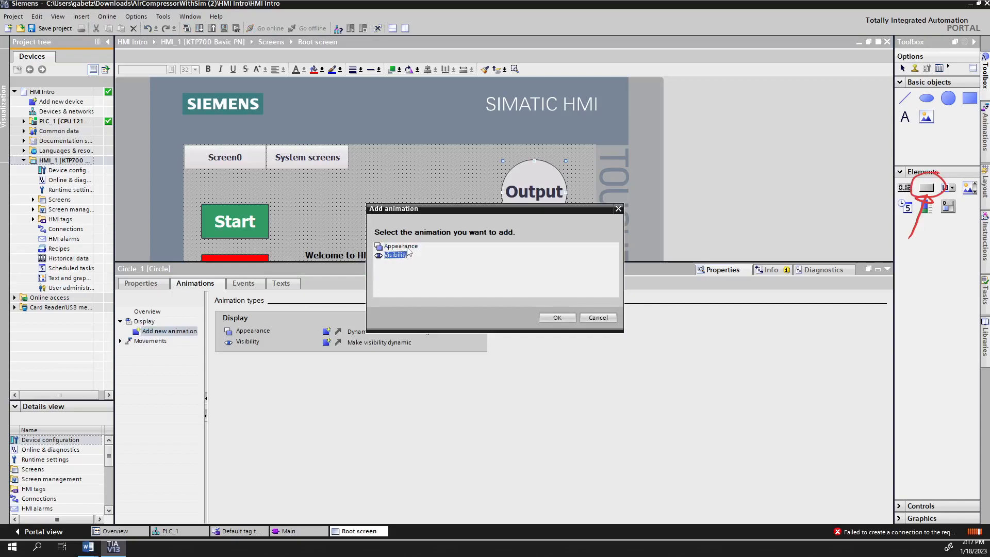
{"action": "left_click", "coordinate": [405, 246]}
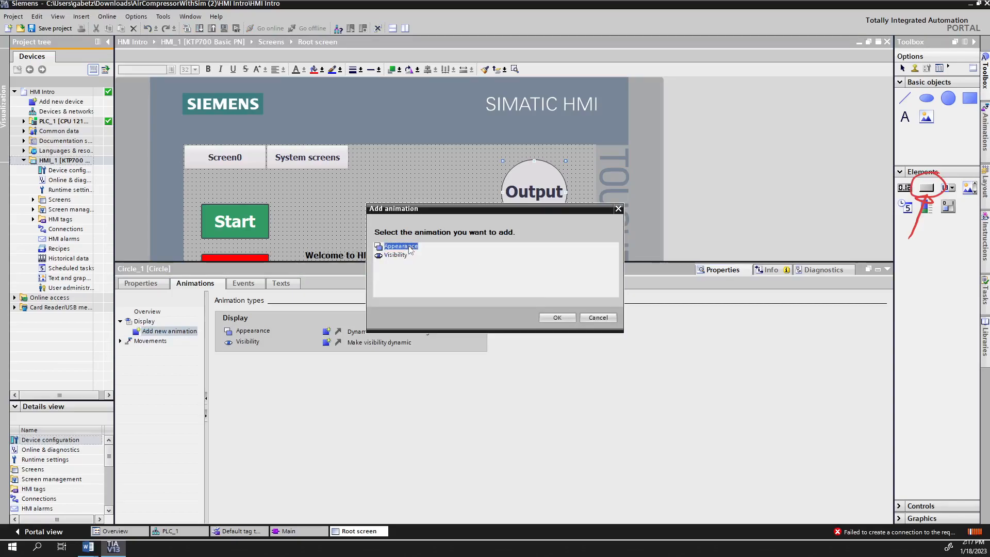
{"action": "left_click", "coordinate": [559, 319]}
Step: Link the circle's Appearance animation to the "output" tag from the PLC's default tag table
{"action": "left_click", "coordinate": [303, 329]}
{"action": "type", "text": "o"}
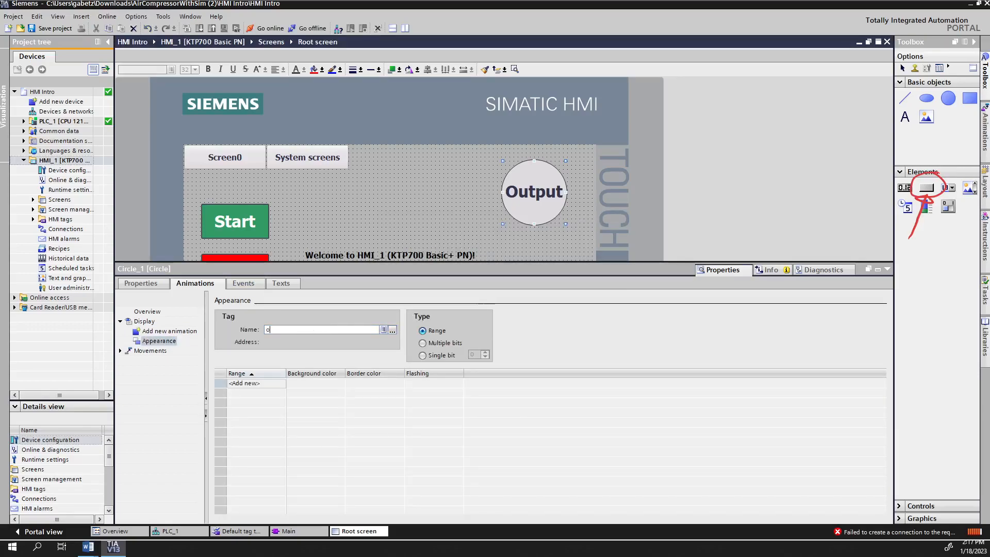
{"action": "type", "text": "u"}
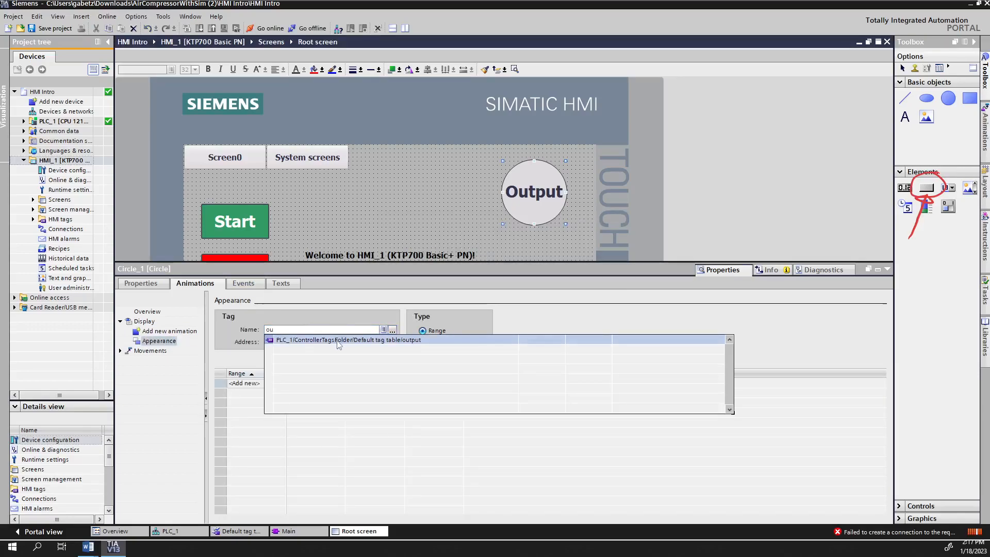
{"action": "left_click", "coordinate": [338, 342]}
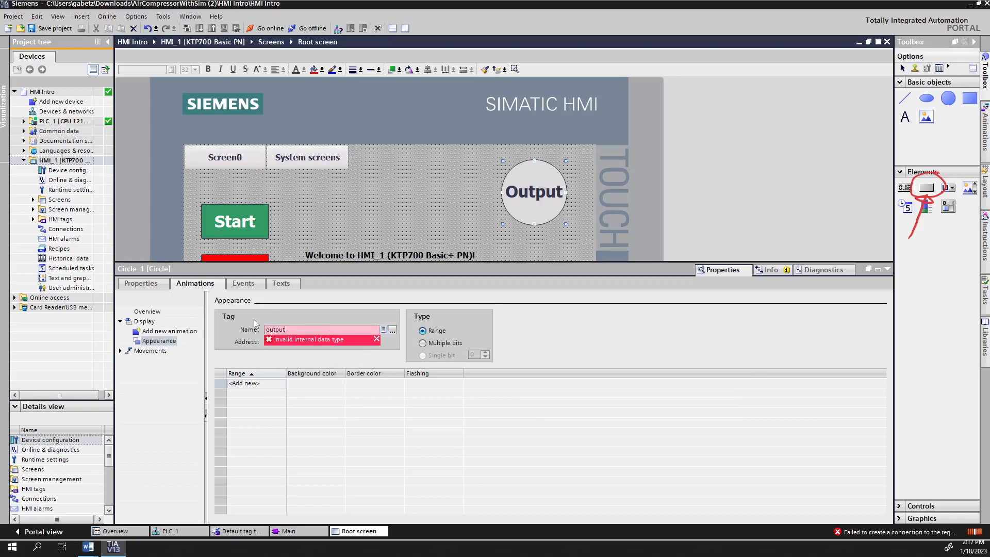
Step: Examine the output tag's data type and address in the PLC's default tag table and expand the HMI's screens
{"action": "left_click", "coordinate": [24, 121]}
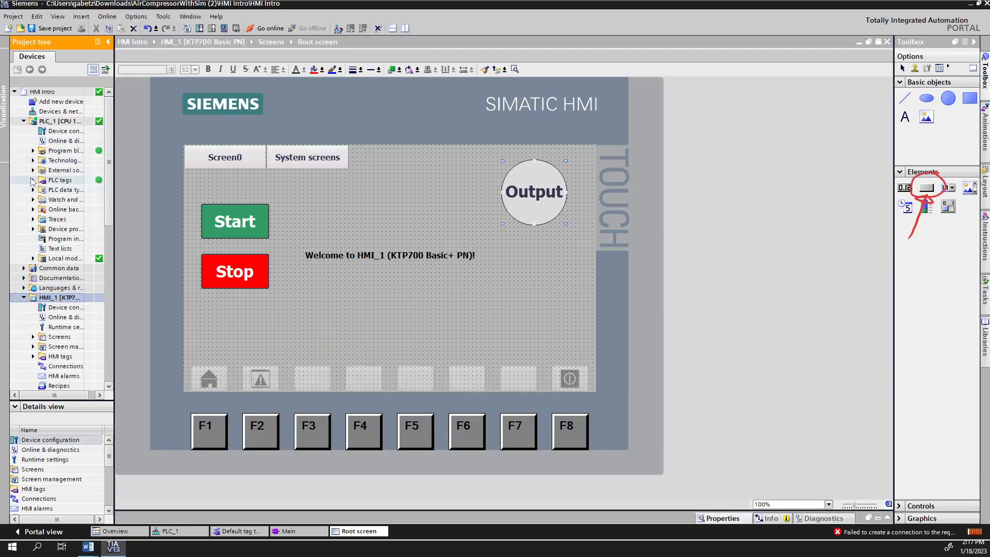
{"action": "left_click", "coordinate": [33, 180]}
{"action": "double_click", "coordinate": [55, 210]}
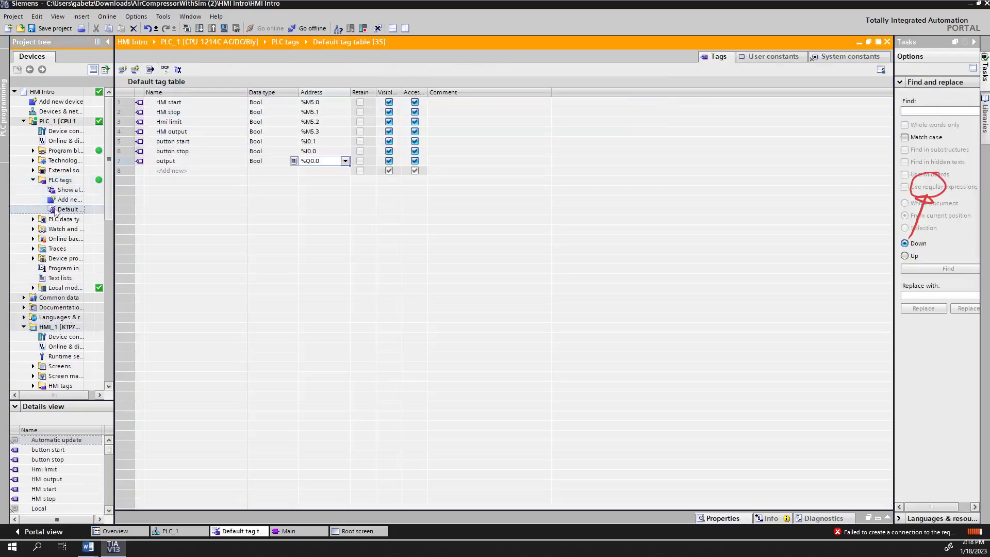
{"action": "left_click", "coordinate": [314, 171]}
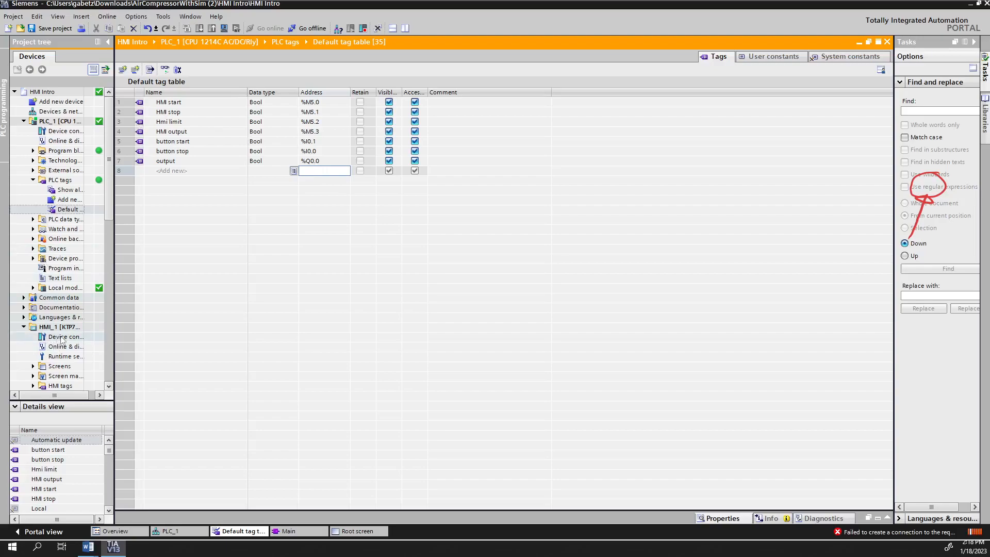
{"action": "left_click", "coordinate": [61, 340]}
{"action": "scroll", "coordinate": [61, 339], "scroll_direction": "down", "scroll_amount": 1}
{"action": "left_click", "coordinate": [34, 318]}
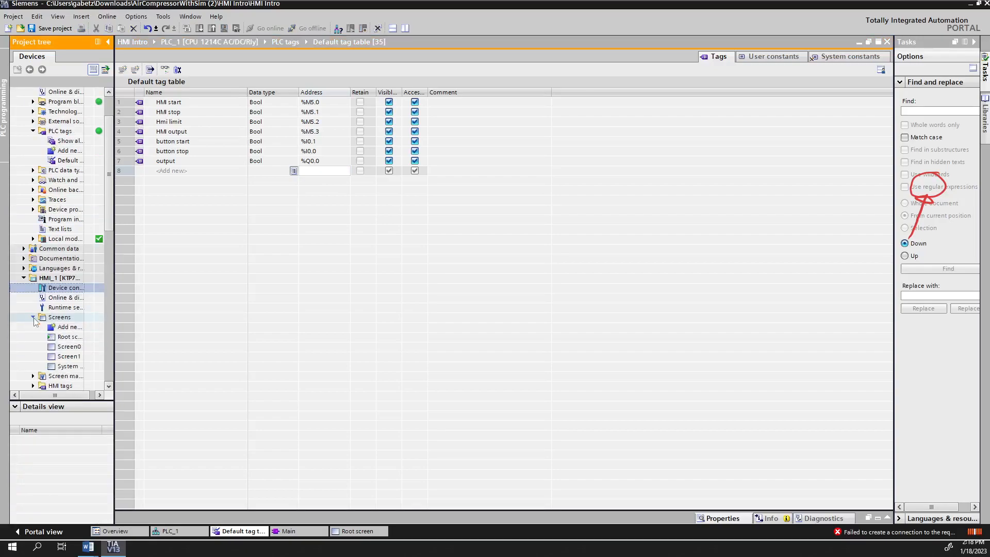
Step: Reselect the HMI tag "output" for the root-screen circle's Appearance animation and try to add a range entry
{"action": "left_click", "coordinate": [361, 531]}
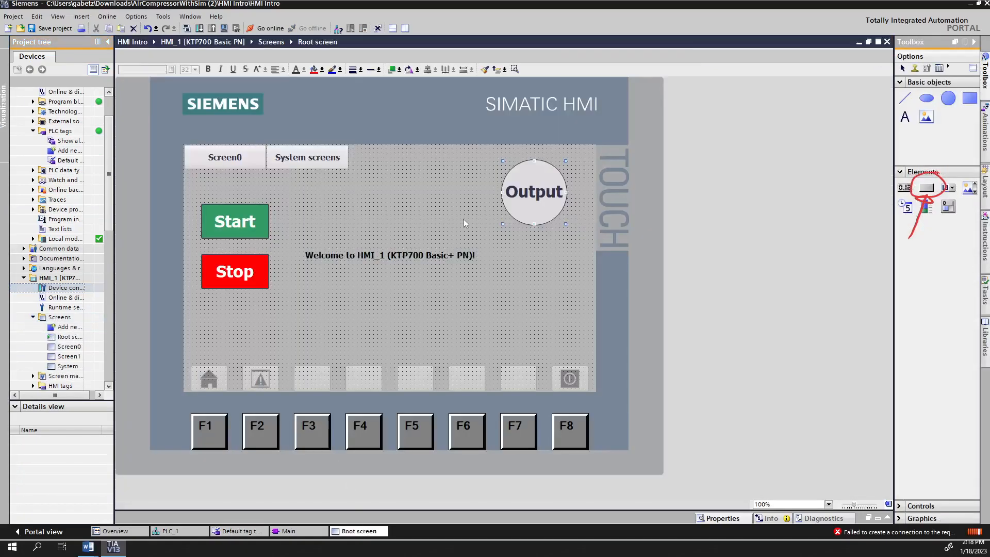
{"action": "double_click", "coordinate": [537, 216]}
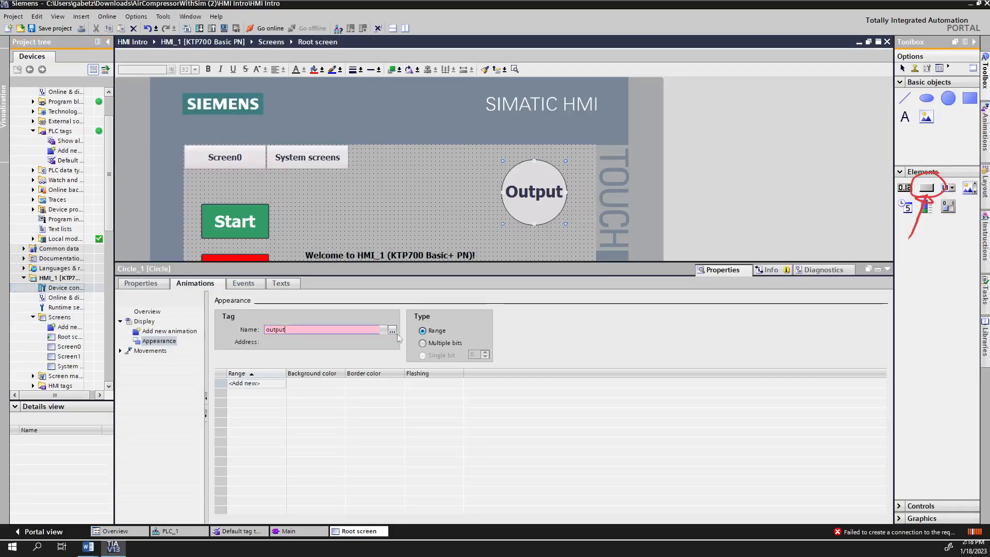
{"action": "left_click", "coordinate": [393, 329]}
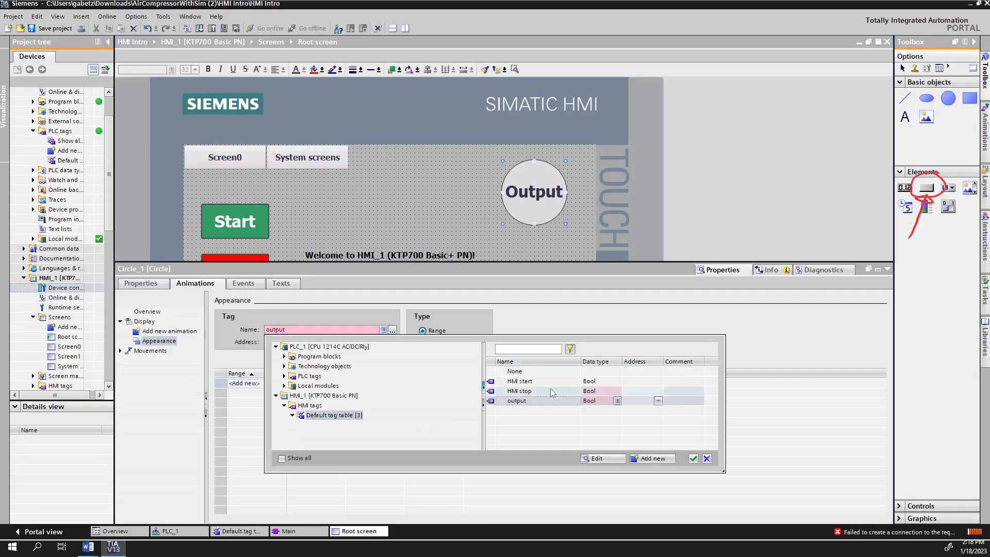
{"action": "double_click", "coordinate": [531, 401]}
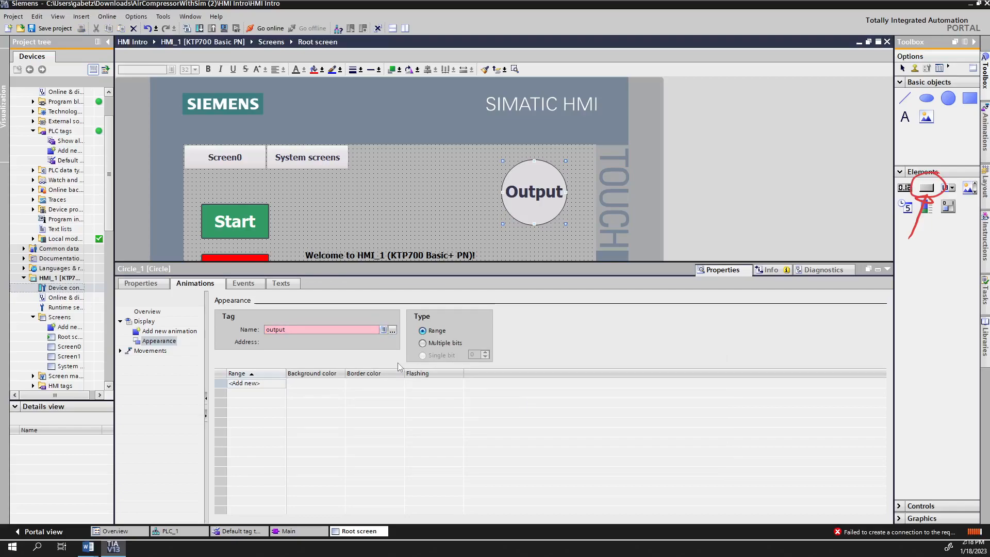
{"action": "left_click", "coordinate": [258, 383]}
{"action": "left_click", "coordinate": [273, 394]}
{"action": "left_click", "coordinate": [268, 397]}
{"action": "left_click", "coordinate": [288, 329]}
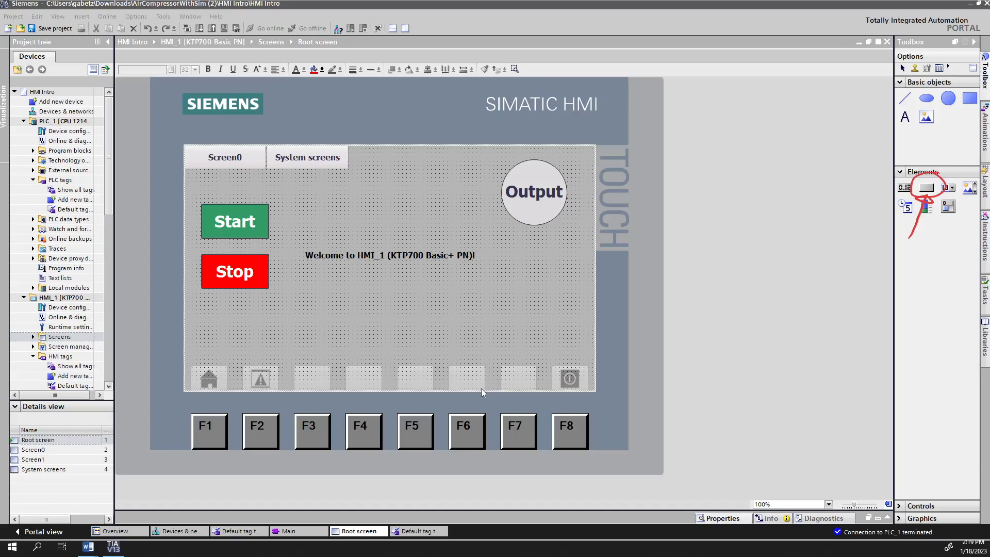
Step: Open the project's Devices & networks view and enlarge it to 200% to inspect PLC_1 and HMI_1
{"action": "key", "text": "ctrl+shift+F7"}
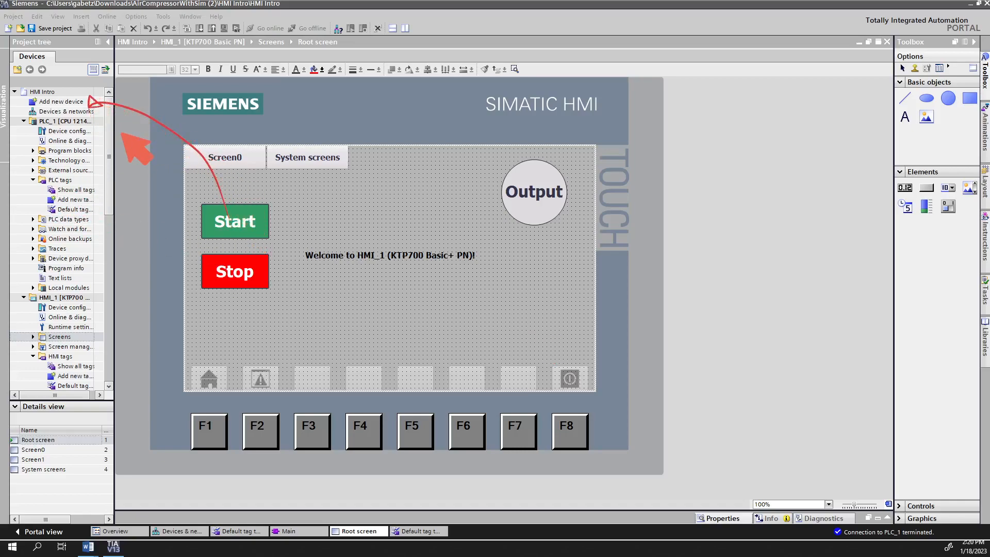
{"action": "key", "text": "ctrl+shift+F8"}
{"action": "double_click", "coordinate": [75, 112]}
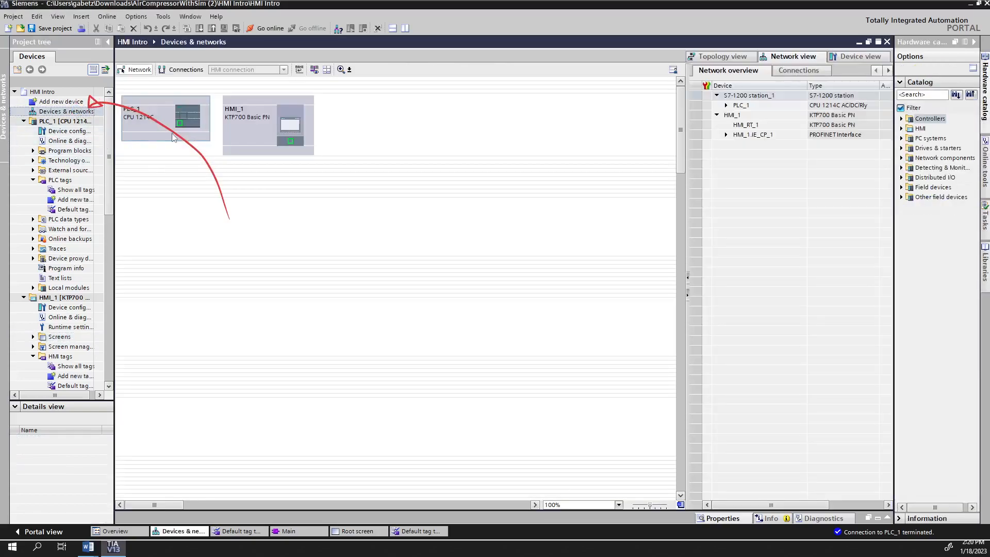
{"action": "key", "text": "ctrl+shift+F7"}
{"action": "key", "text": "ctrl+shift+F6"}
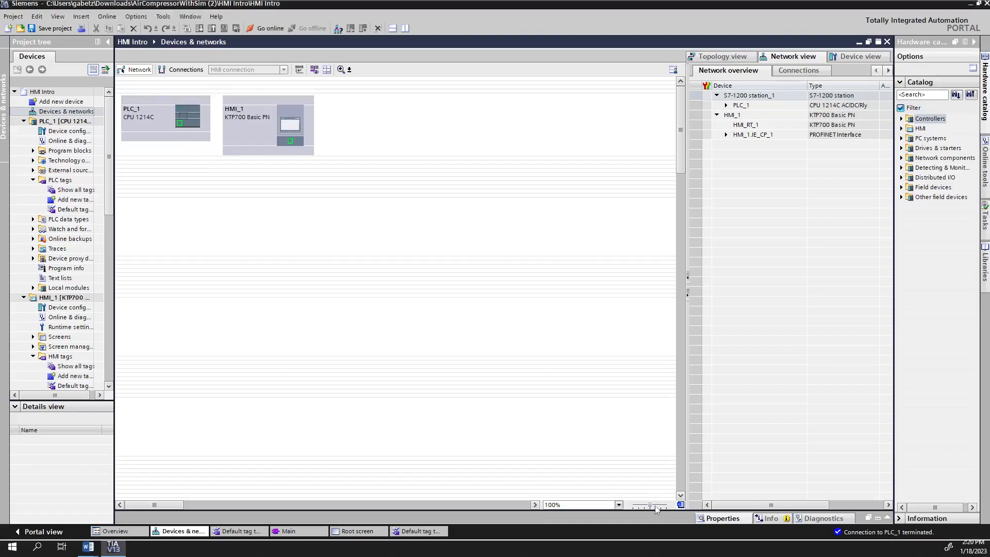
{"action": "left_click_drag", "start_coordinate": [650, 505], "coordinate": [656, 506]}
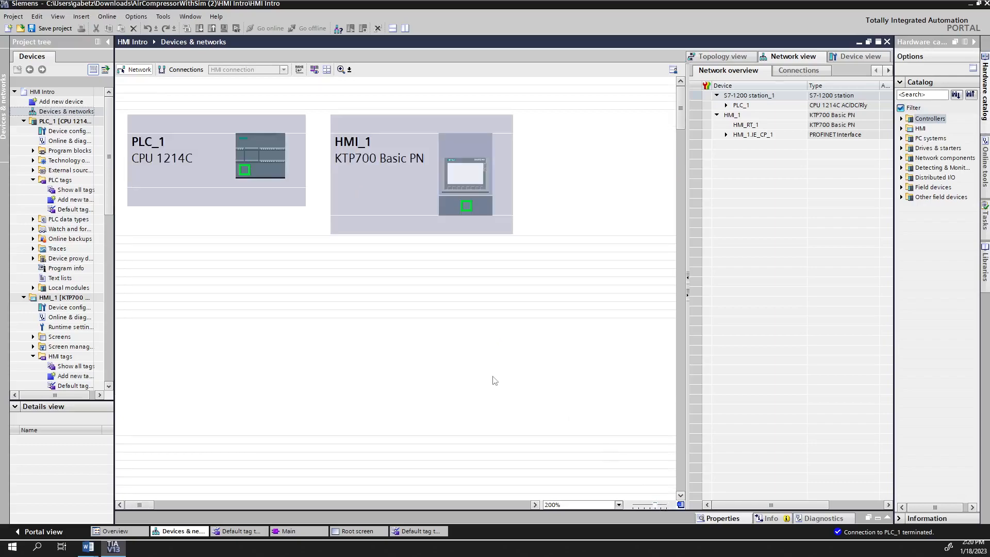
Step: Network PLC_1's PROFINET interface to HMI_1's PROFINET interface in the network view
{"action": "left_click", "coordinate": [220, 168]}
{"action": "left_click", "coordinate": [266, 175]}
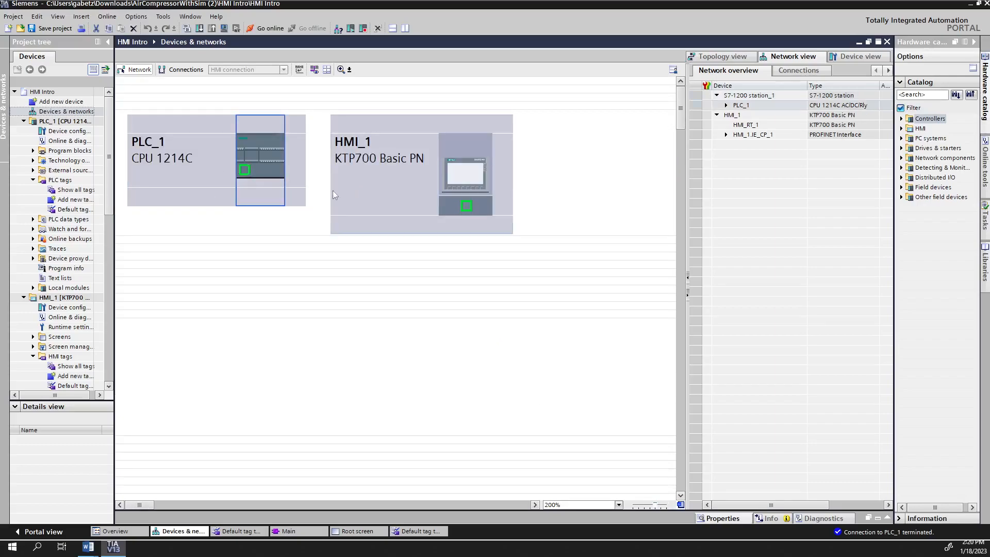
{"action": "left_click", "coordinate": [438, 191]}
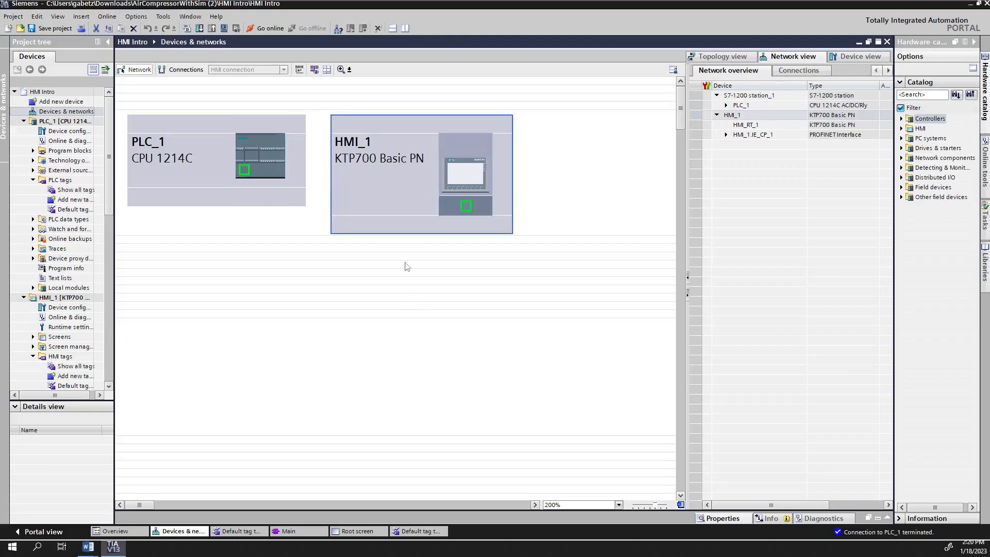
{"action": "key", "text": "ctrl+shift+F8"}
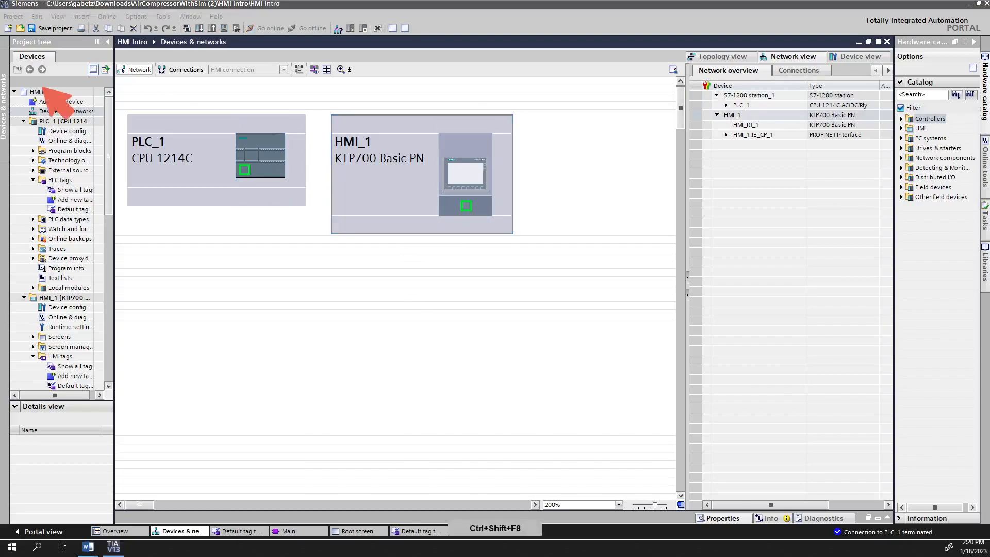
{"action": "mouse_move", "coordinate": [122, 55]}
{"action": "left_mouse_down"}
{"action": "mouse_move", "coordinate": [151, 81]}
{"action": "mouse_move", "coordinate": [121, 55]}
{"action": "mouse_move", "coordinate": [214, 74]}
{"action": "mouse_move", "coordinate": [163, 57]}
{"action": "left_mouse_up"}
{"action": "key", "text": "ctrl+shift+F8"}
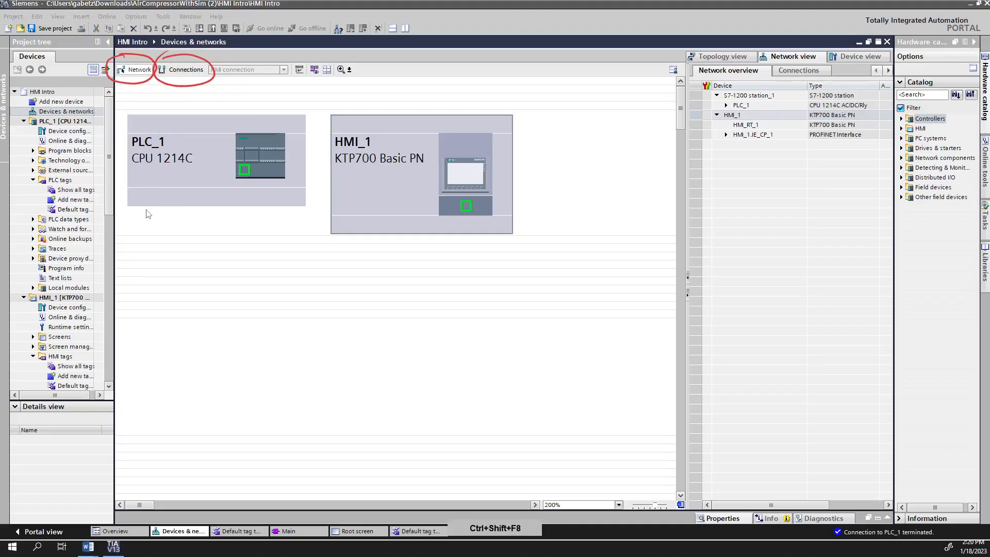
{"action": "left_click", "coordinate": [135, 72]}
{"action": "left_click_drag", "start_coordinate": [245, 170], "coordinate": [469, 209]}
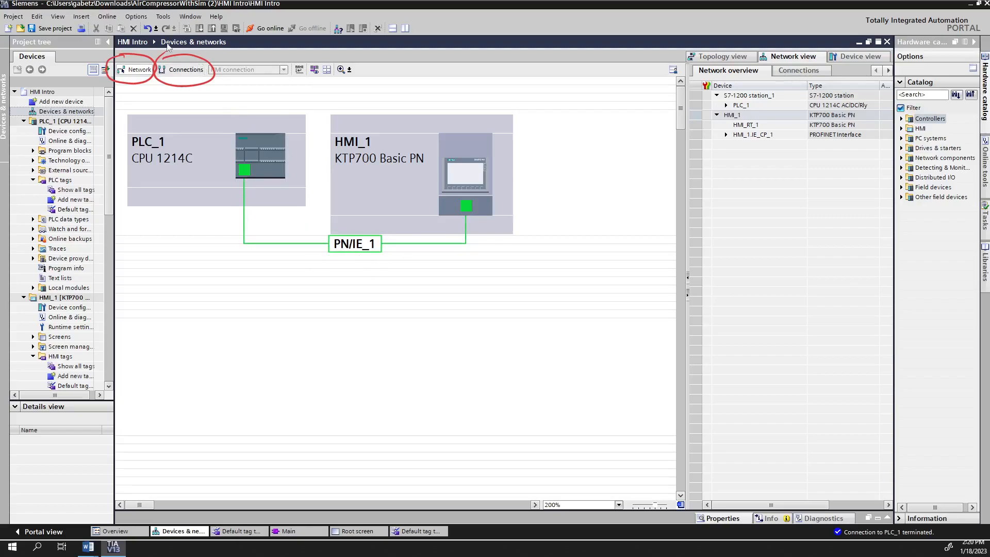
Step: Create an HMI connection between PLC_1 and HMI_1 over their PROFINET network
{"action": "left_click", "coordinate": [181, 70]}
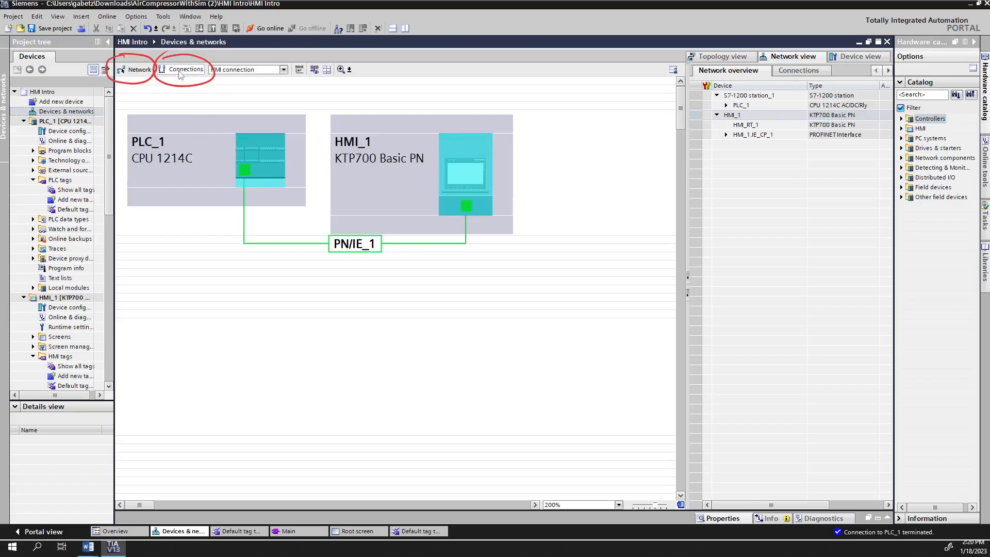
{"action": "left_click", "coordinate": [244, 185]}
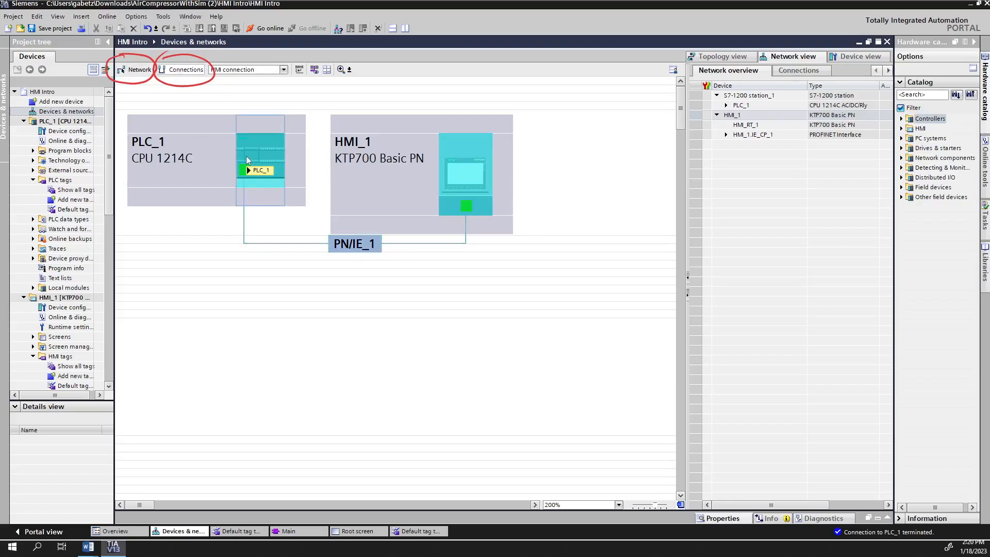
{"action": "left_click", "coordinate": [286, 184]}
{"action": "left_click", "coordinate": [245, 175]}
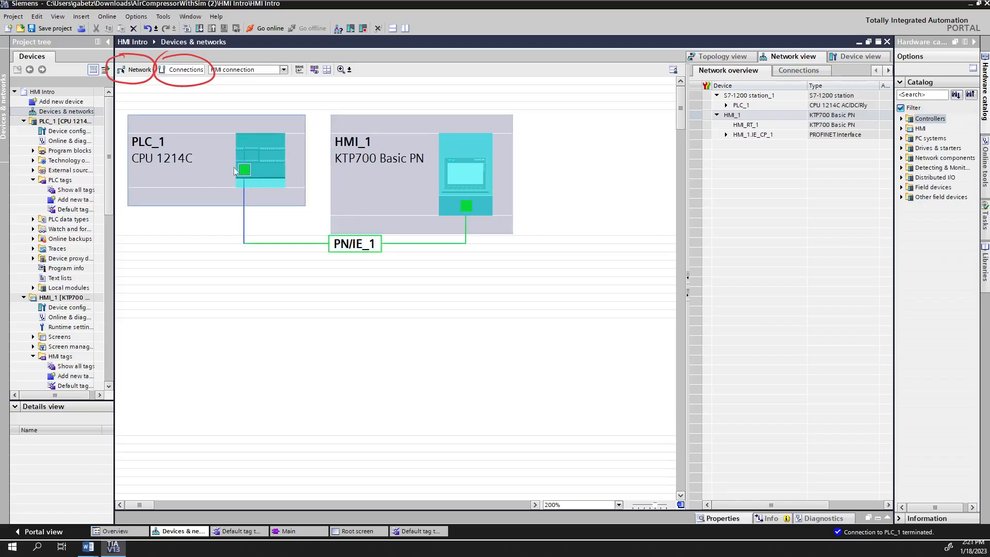
{"action": "left_click_drag", "start_coordinate": [244, 170], "coordinate": [466, 206]}
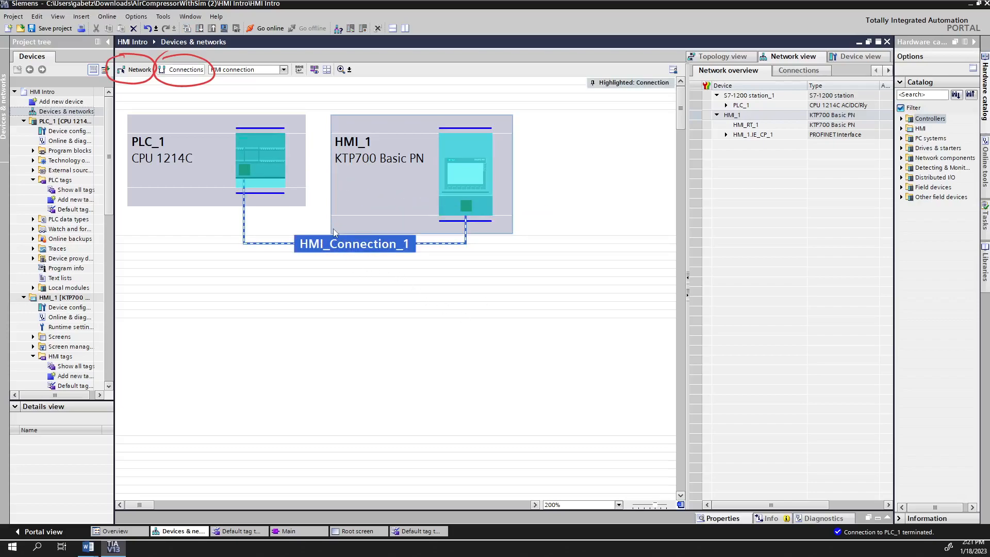
{"action": "key", "text": "ctrl+shift+F7"}
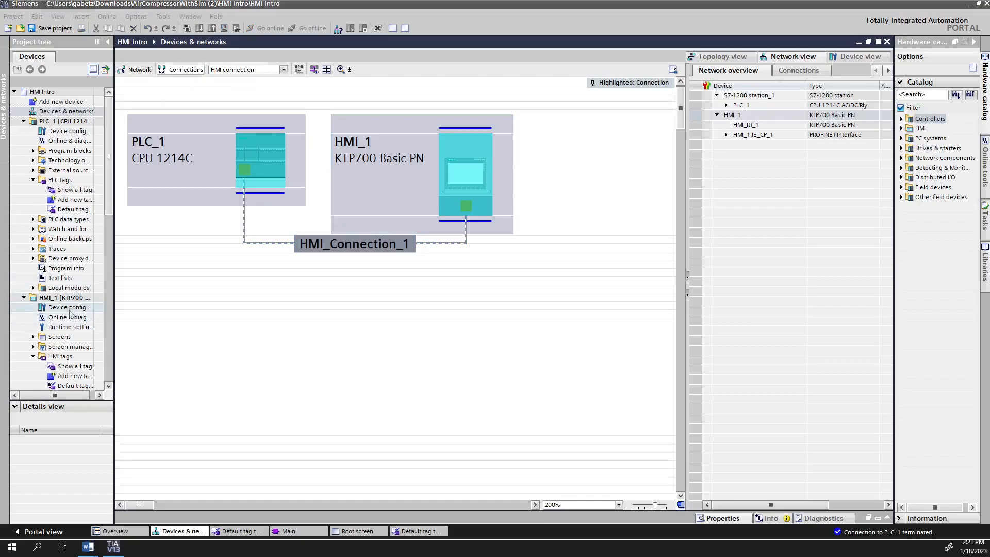
Step: Try to assign the HMI tag "output" to the Appearance animation of the root screen's Output circle
{"action": "left_click", "coordinate": [360, 536]}
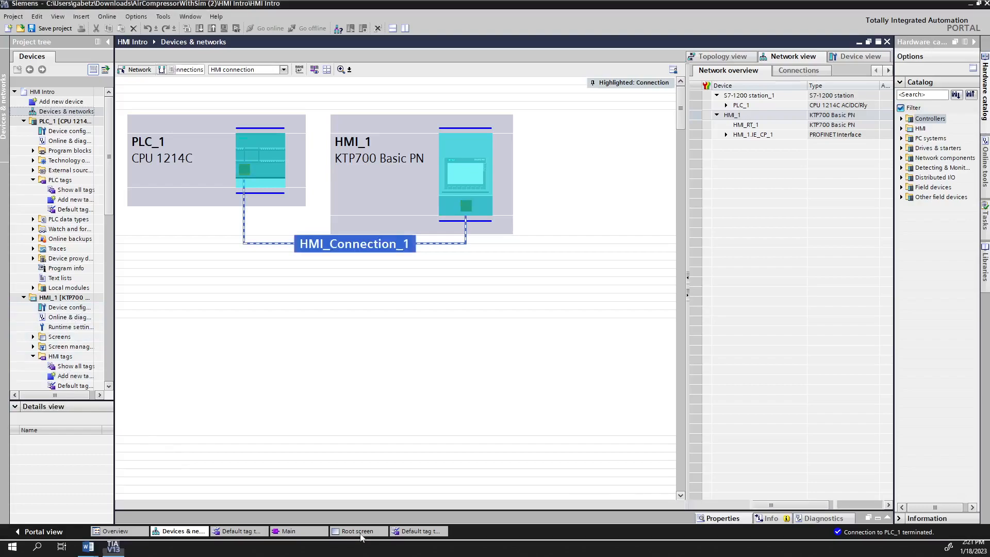
{"action": "double_click", "coordinate": [534, 201]}
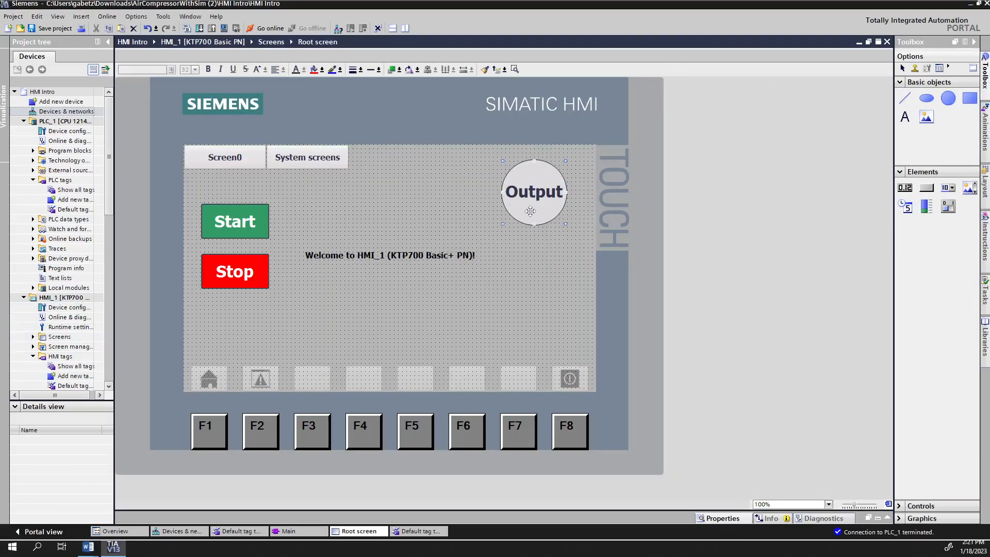
{"action": "left_click", "coordinate": [208, 284]}
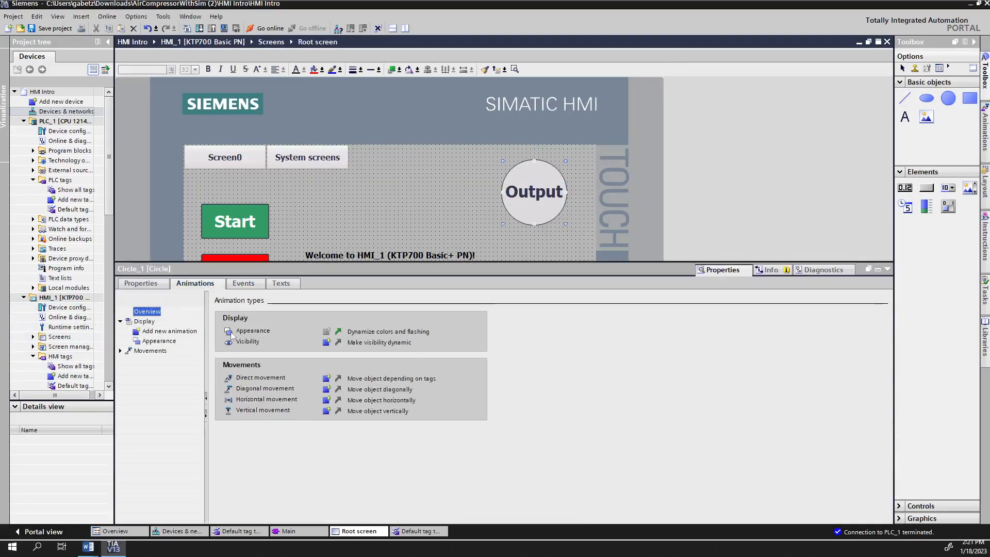
{"action": "left_click", "coordinate": [164, 342]}
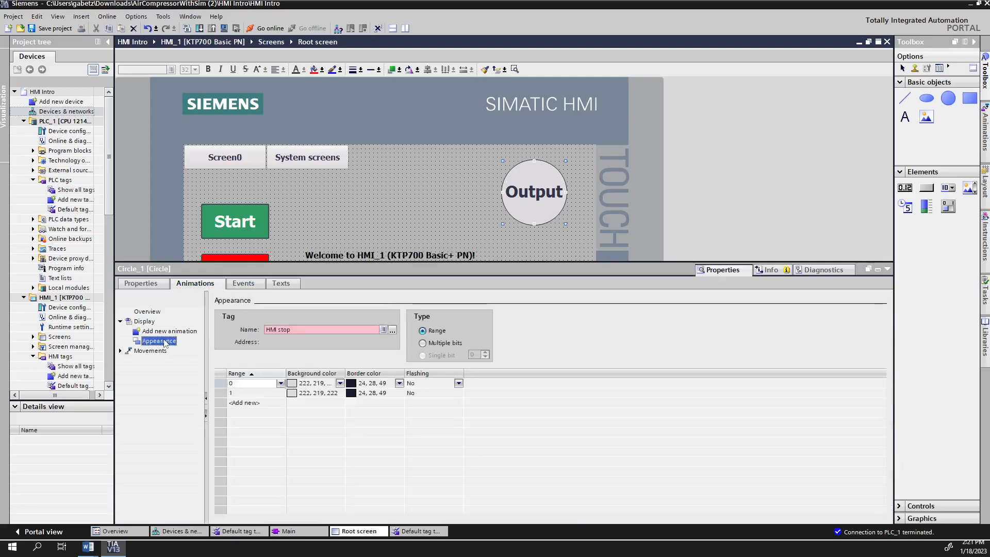
{"action": "left_click", "coordinate": [393, 329]}
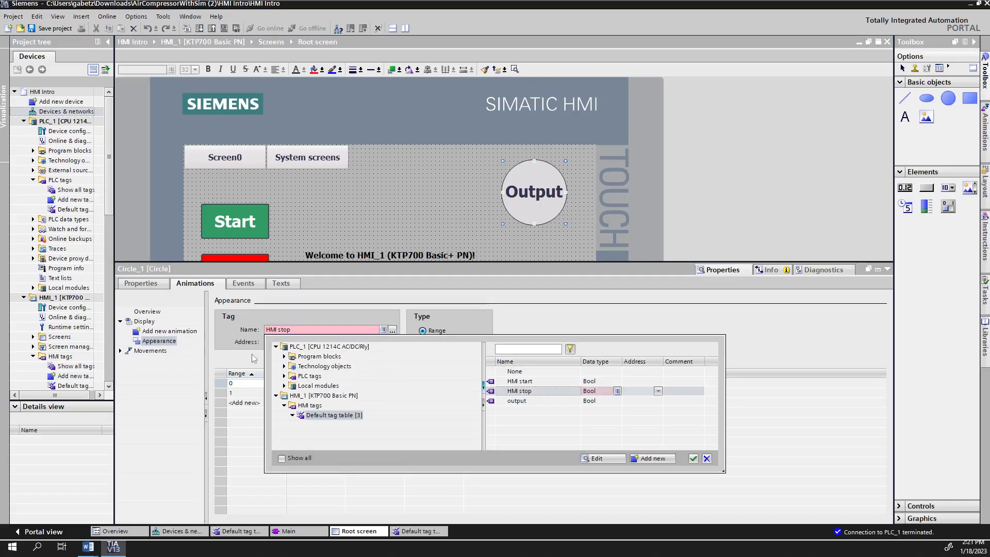
{"action": "left_click", "coordinate": [555, 401]}
{"action": "double_click", "coordinate": [555, 402]}
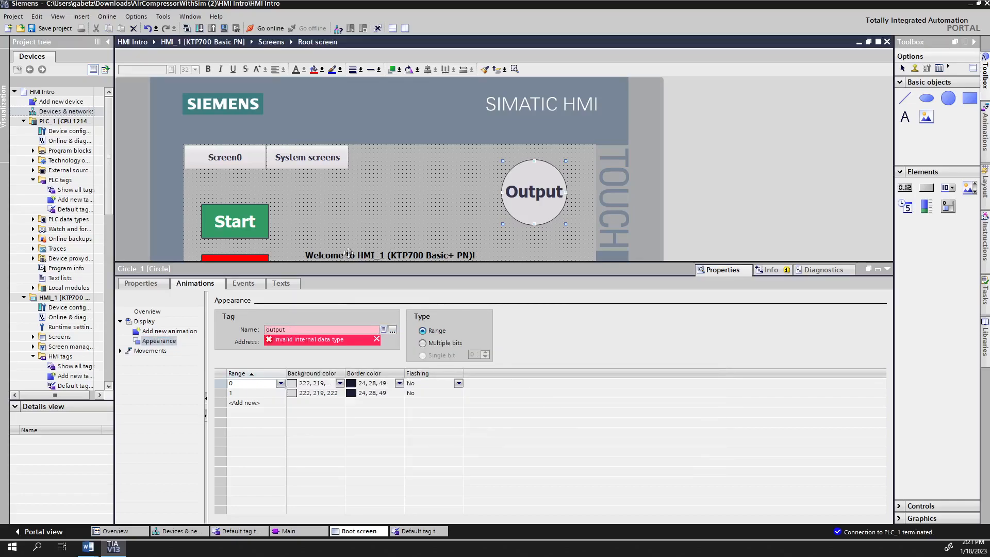
{"action": "left_click", "coordinate": [386, 213]}
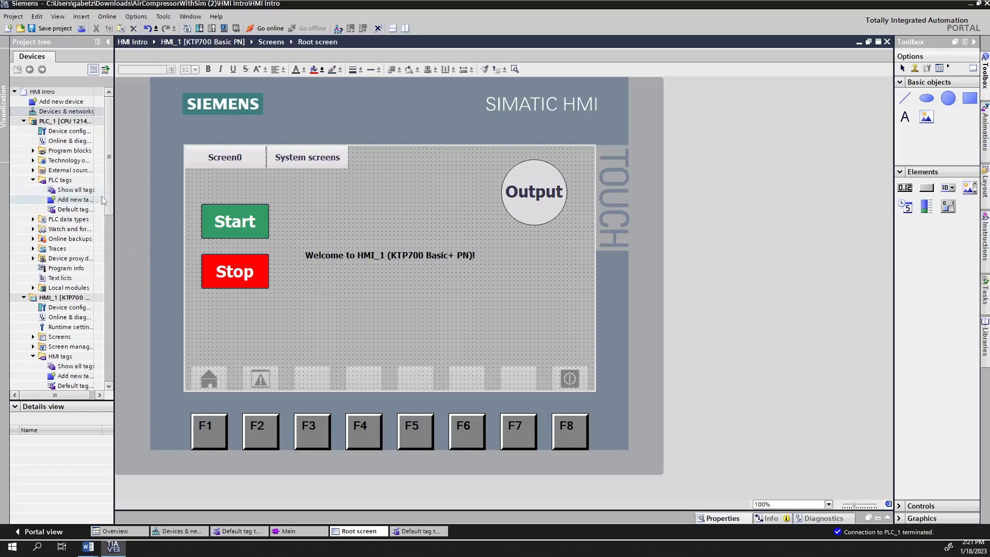
Step: Open the default tag table of HMI_1
{"action": "scroll", "coordinate": [108, 215], "scroll_direction": "down", "scroll_amount": 1}
{"action": "scroll", "coordinate": [107, 216], "scroll_direction": "down", "scroll_amount": 1}
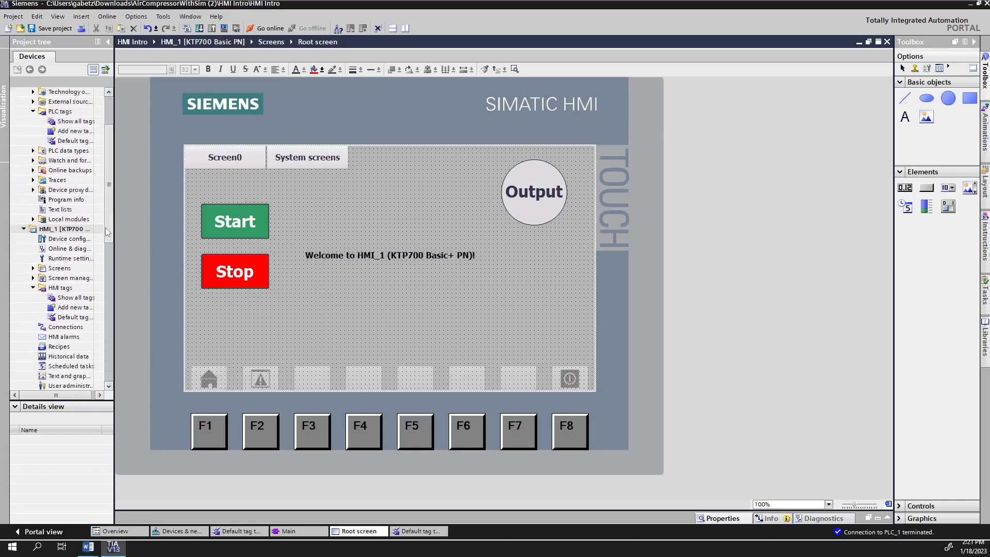
{"action": "scroll", "coordinate": [109, 223], "scroll_direction": "down", "scroll_amount": 1}
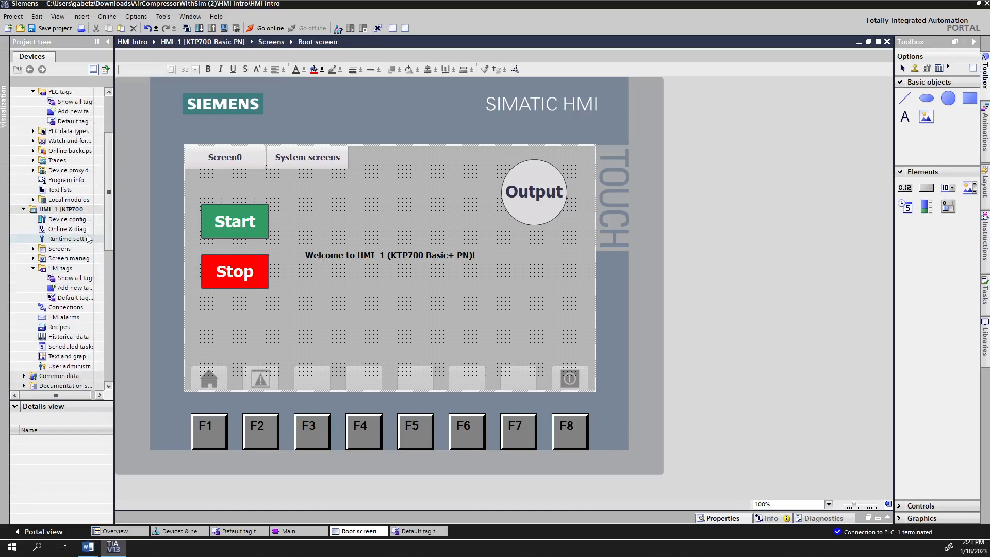
{"action": "key", "text": "ctrl+alt+g"}
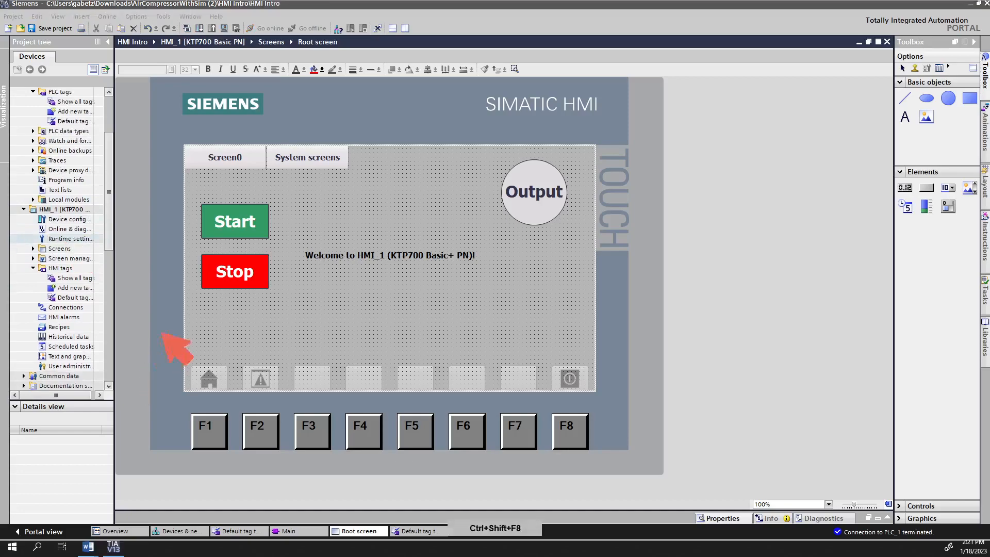
{"action": "mouse_move", "coordinate": [38, 254]}
{"action": "left_mouse_down"}
{"action": "mouse_move", "coordinate": [69, 272]}
{"action": "mouse_move", "coordinate": [103, 269]}
{"action": "mouse_move", "coordinate": [101, 302]}
{"action": "mouse_move", "coordinate": [86, 310]}
{"action": "left_mouse_up"}
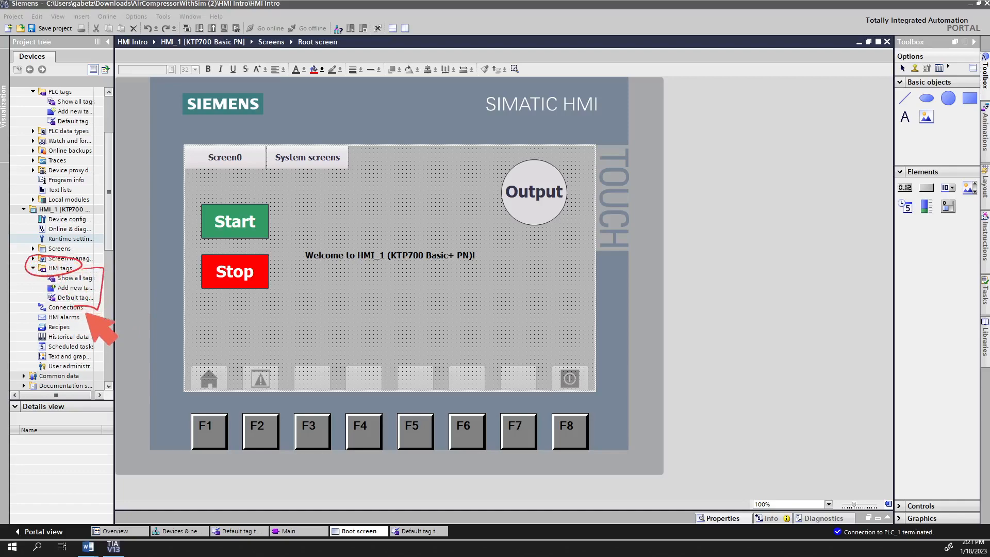
{"action": "key", "text": "ctrl+alt+g"}
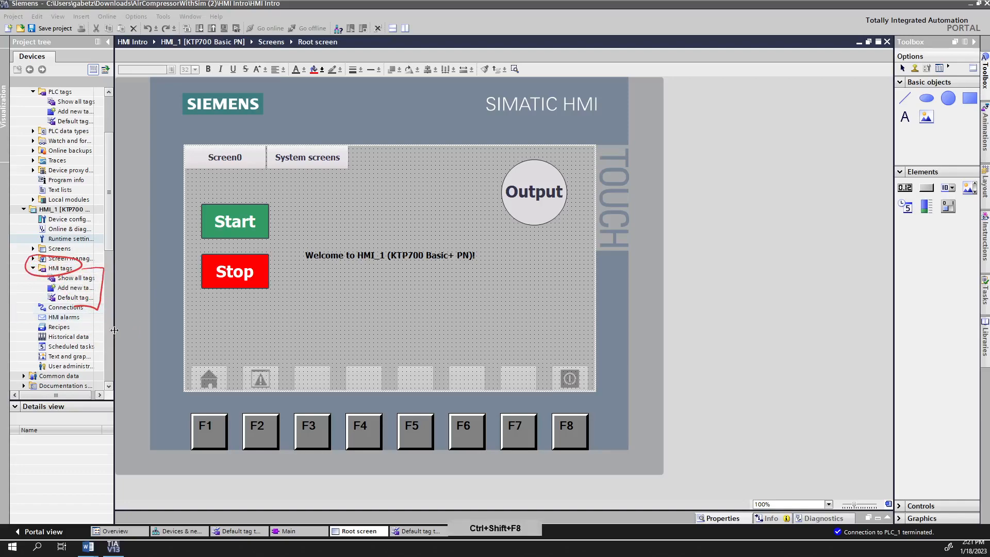
{"action": "key", "text": "ctrl+shift+F8"}
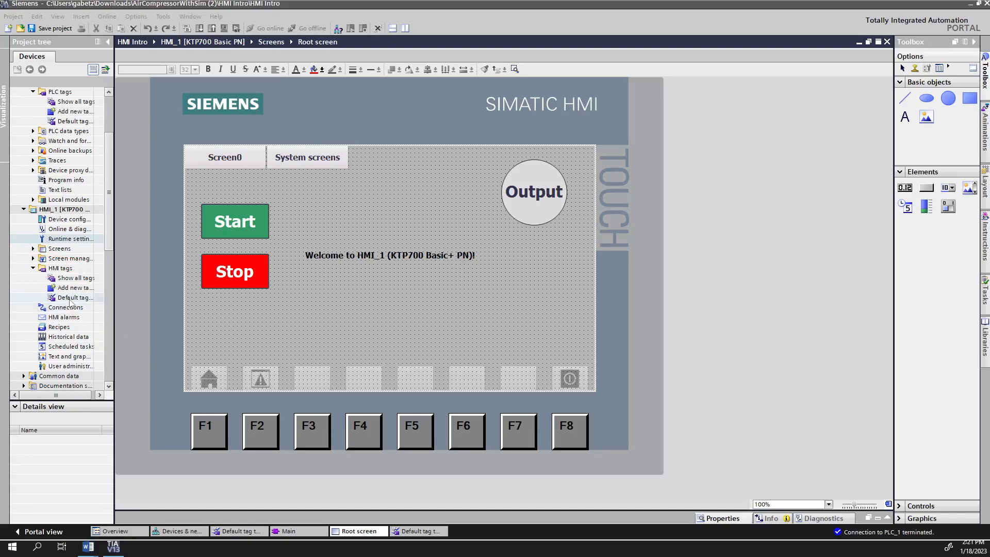
{"action": "double_click", "coordinate": [72, 298]}
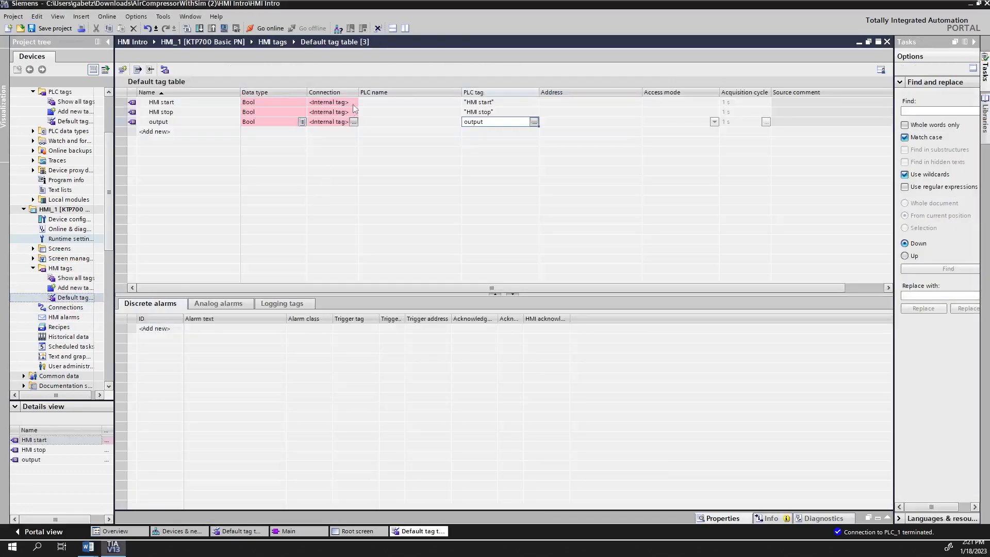
Step: Set the connection of the "HMI start" tag to HMI_Connection_1
{"action": "left_click", "coordinate": [323, 101]}
{"action": "left_click", "coordinate": [323, 102]}
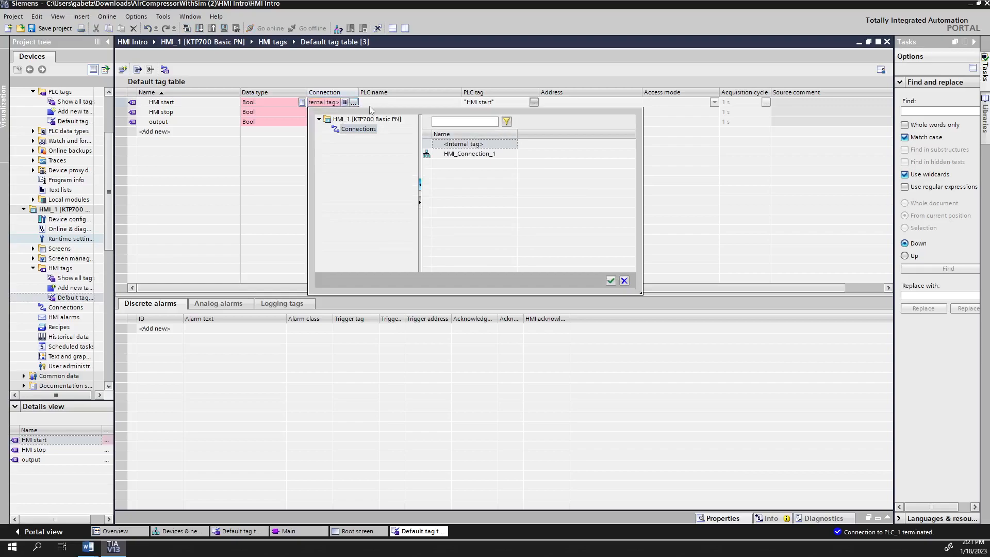
{"action": "left_click", "coordinate": [463, 156]}
{"action": "double_click", "coordinate": [463, 156]}
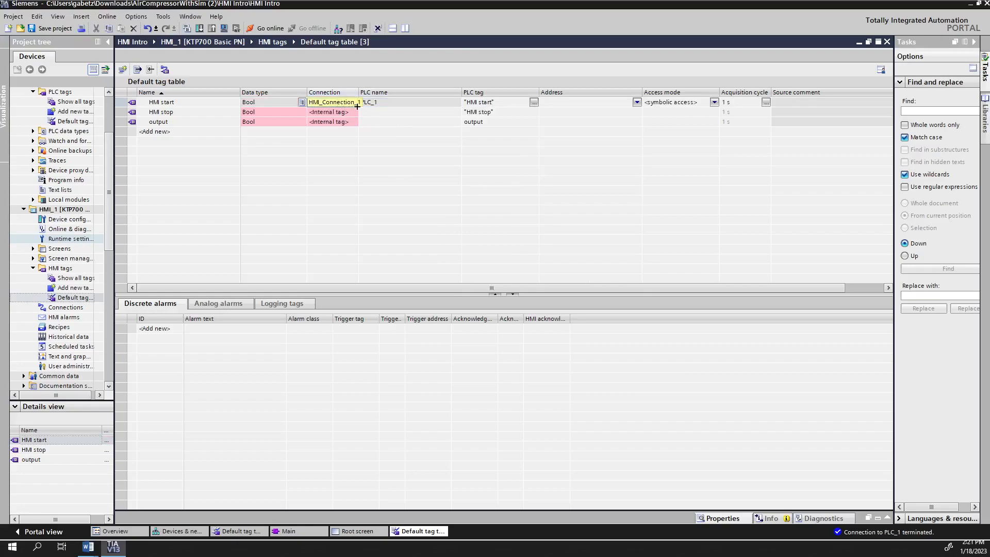
{"action": "left_click", "coordinate": [369, 133]}
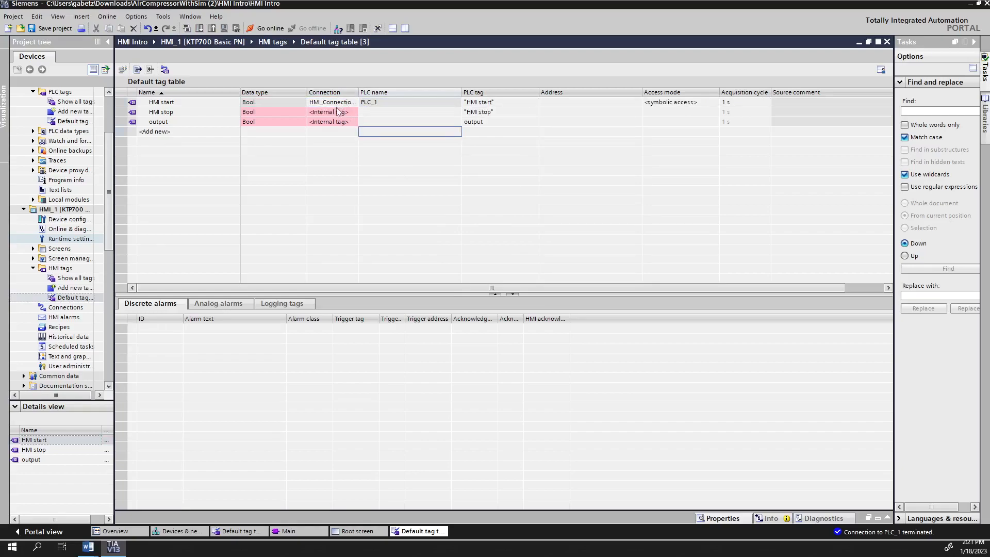
Step: Copy the "HMI start" tag's connection down to the "HMI stop" and "output" tags
{"action": "left_click", "coordinate": [342, 105]}
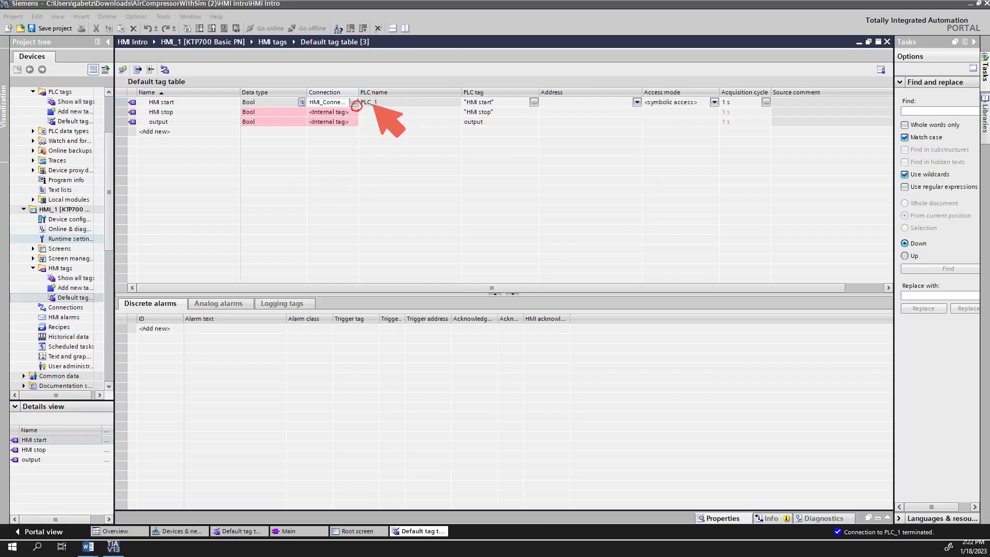
{"action": "key", "text": "ctrl+shift+F8"}
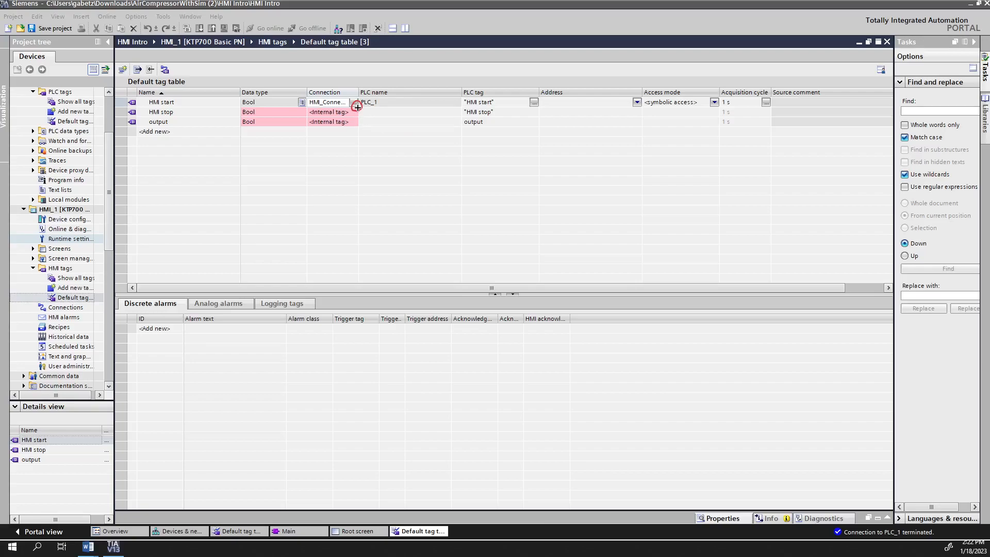
{"action": "left_click_drag", "start_coordinate": [358, 107], "coordinate": [359, 127]}
{"action": "left_click", "coordinate": [557, 304]}
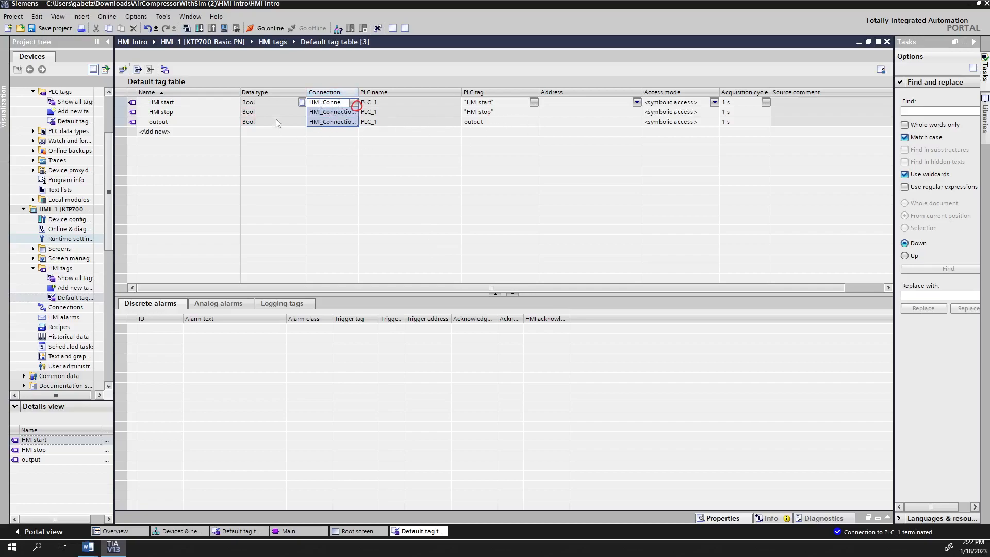
{"action": "key", "text": "ctrl+shift+F7"}
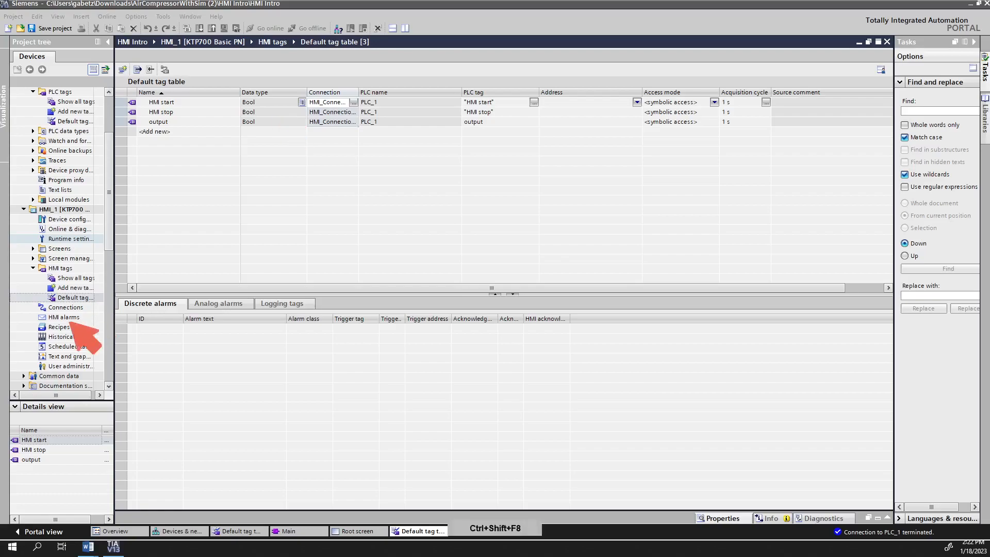
{"action": "left_click", "coordinate": [147, 92]}
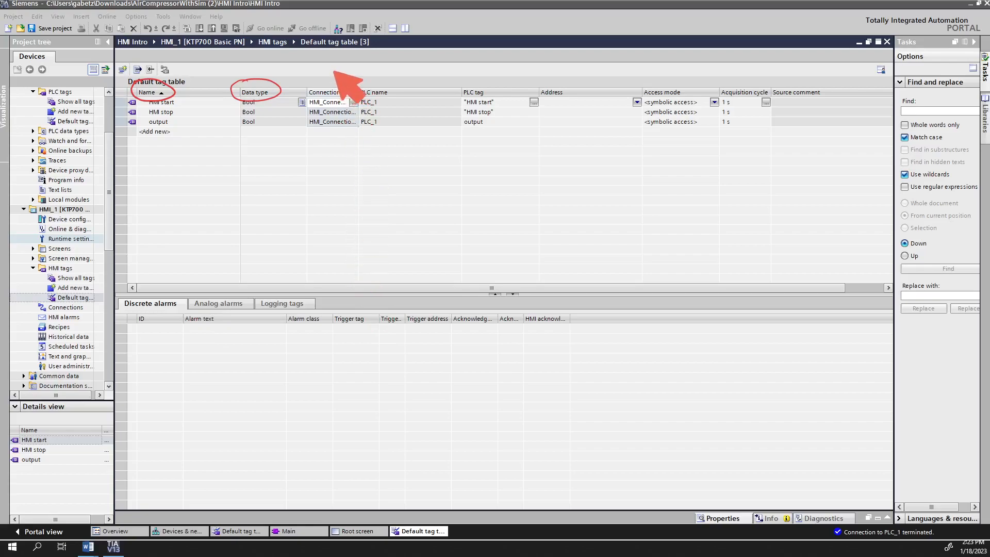
{"action": "left_click_drag", "start_coordinate": [331, 68], "coordinate": [341, 77]}
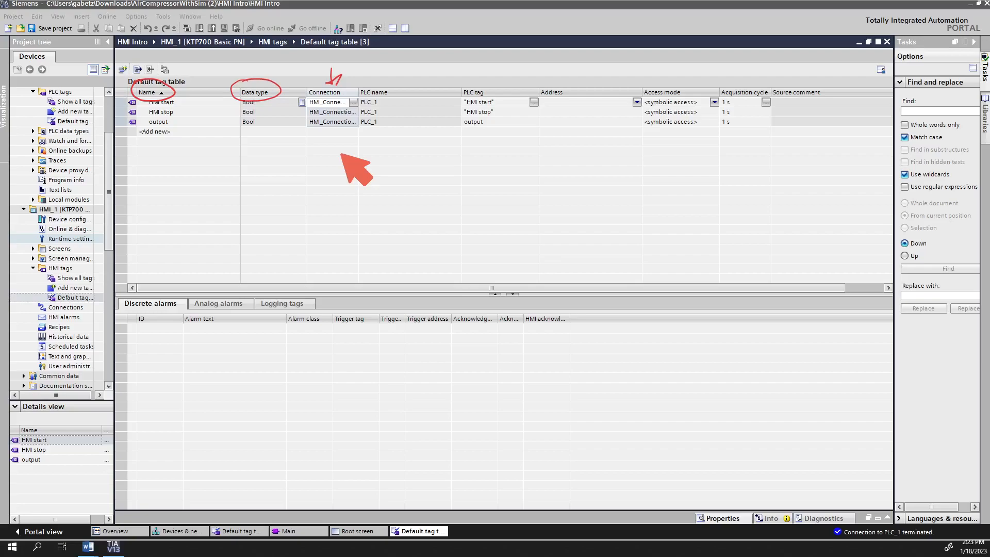
{"action": "left_click_drag", "start_coordinate": [396, 67], "coordinate": [409, 70]}
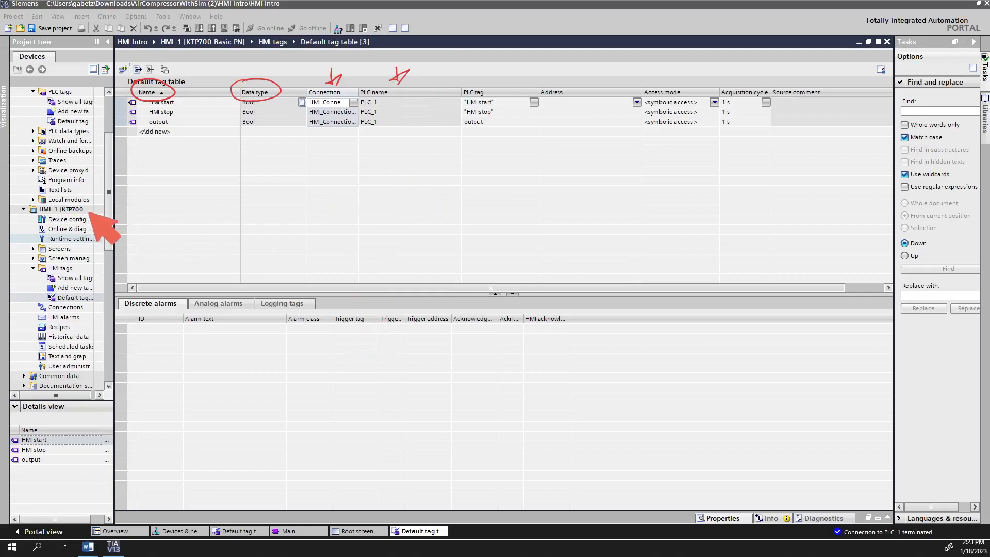
{"action": "key", "text": "ctrl+shift+F8"}
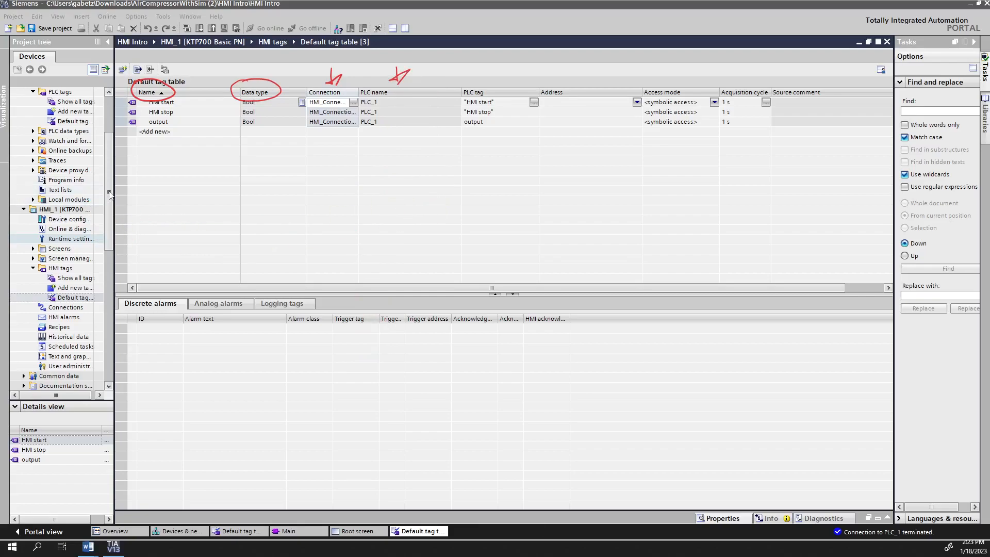
{"action": "scroll", "coordinate": [82, 155], "scroll_direction": "up", "scroll_amount": 3}
{"action": "key", "text": "ctrl+shift+F8"}
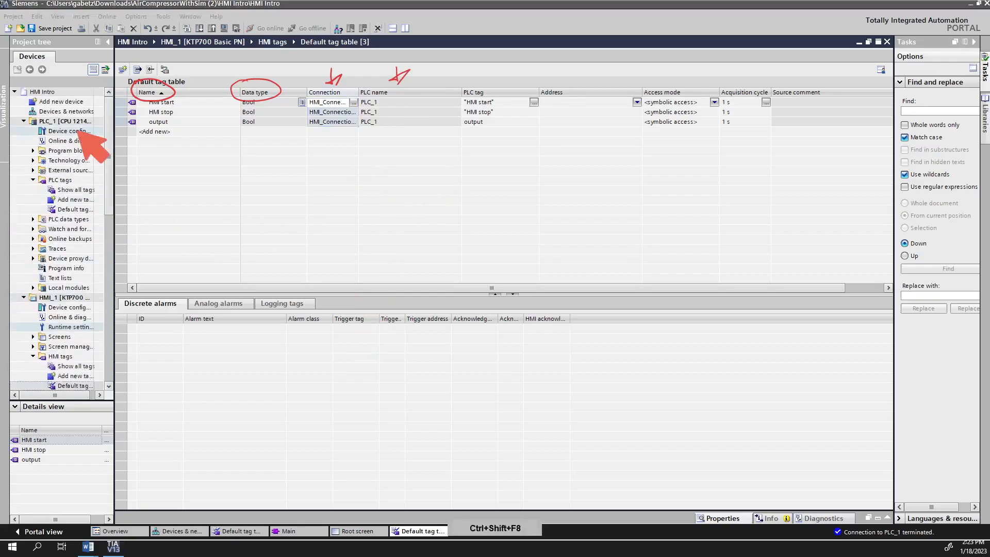
{"action": "left_click_drag", "start_coordinate": [52, 97], "coordinate": [55, 101]}
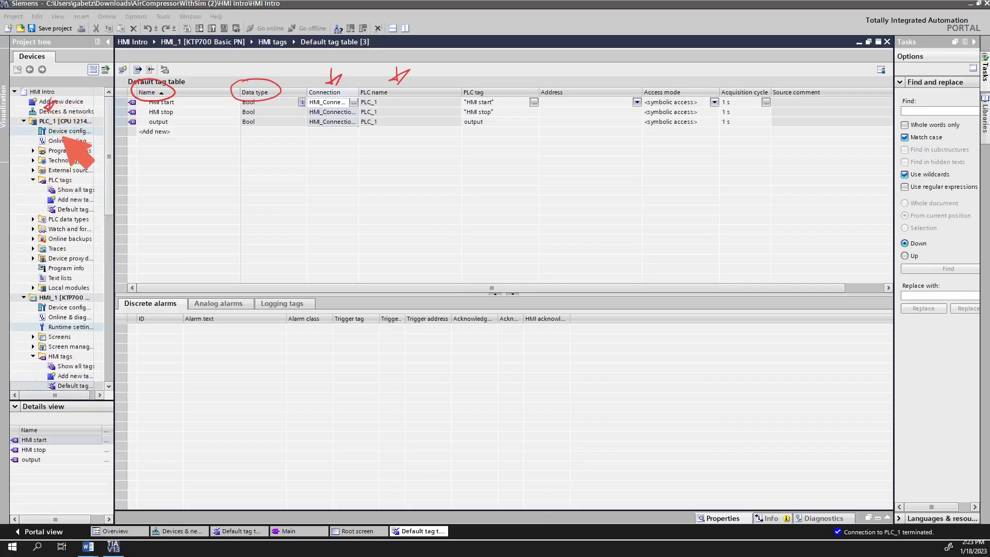
{"action": "key", "text": "ctrl+shift+F8"}
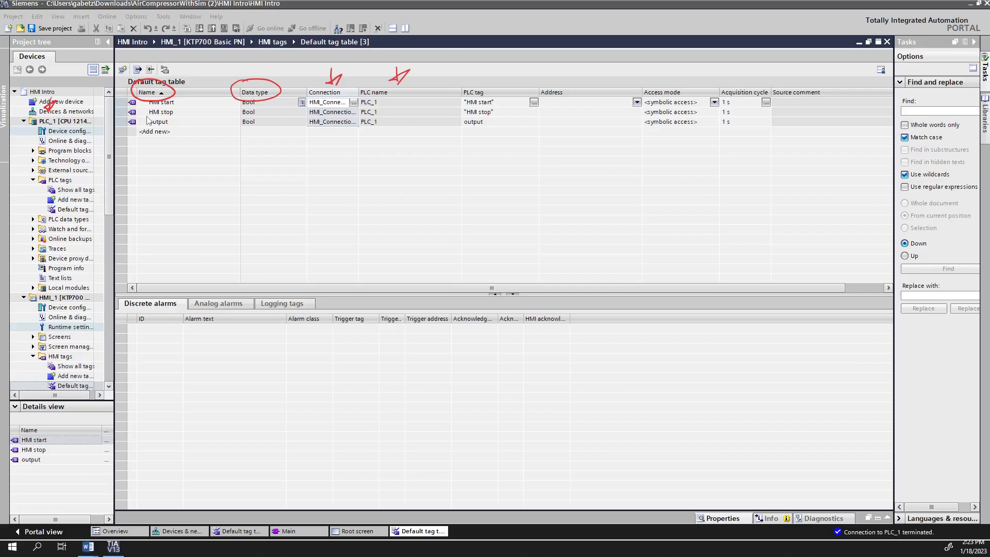
{"action": "left_click", "coordinate": [639, 106]}
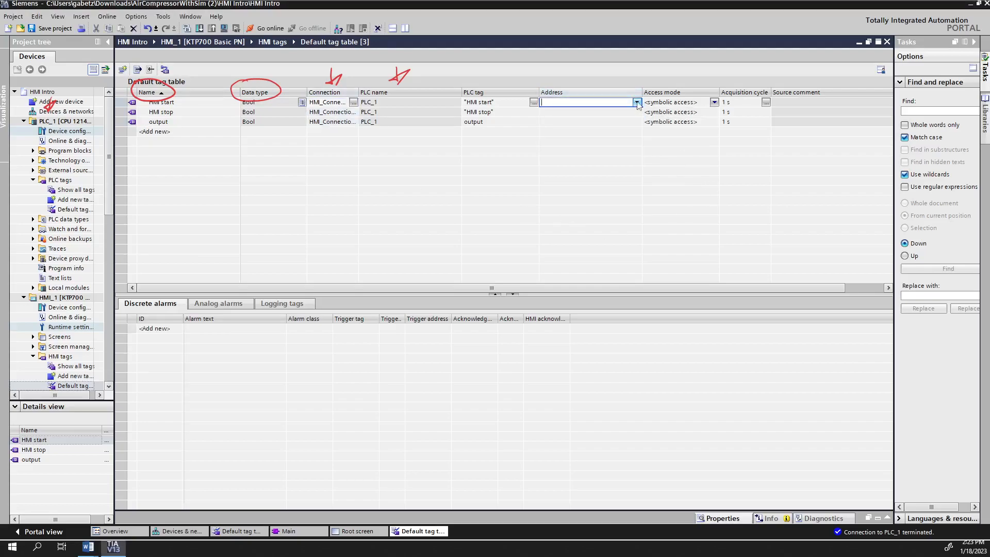
{"action": "left_click", "coordinate": [638, 103]}
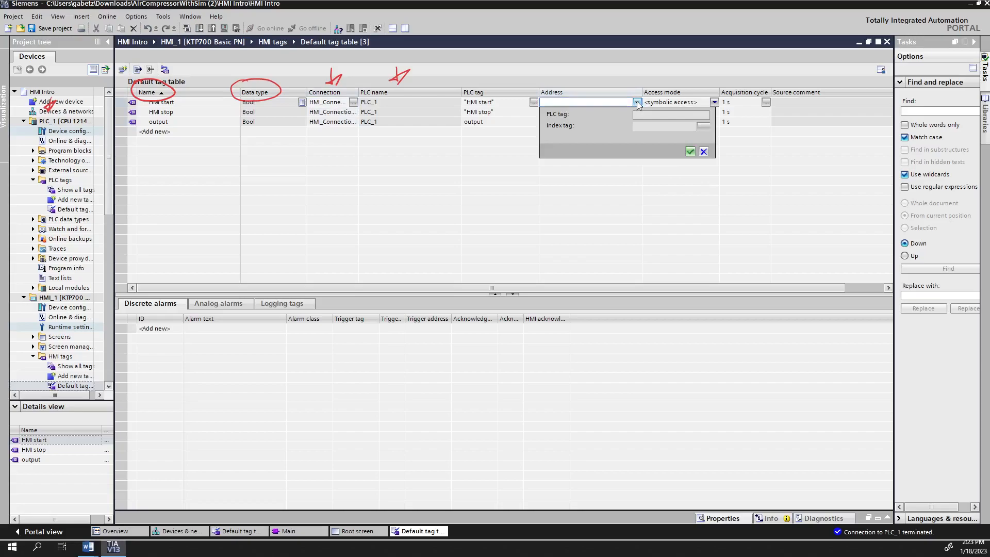
{"action": "left_click", "coordinate": [617, 193]}
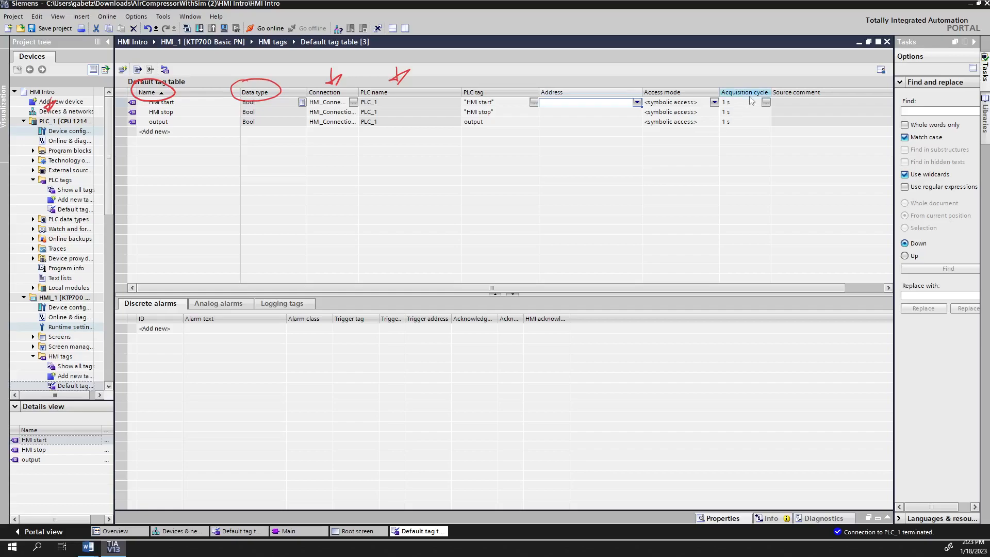
{"action": "key", "text": "ctrl+shift+F8"}
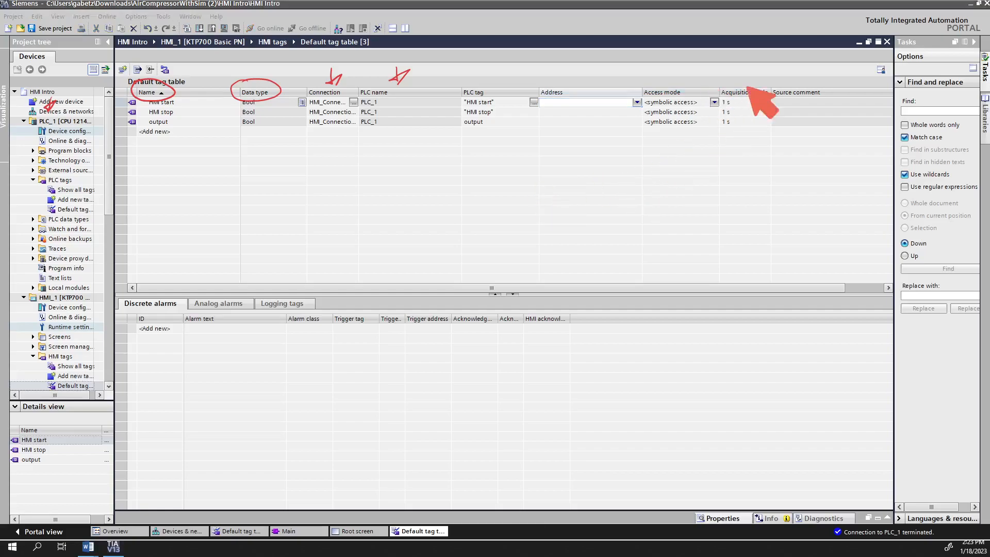
{"action": "mouse_move", "coordinate": [743, 82]}
{"action": "left_mouse_down"}
{"action": "mouse_move", "coordinate": [715, 83]}
{"action": "mouse_move", "coordinate": [762, 107]}
{"action": "mouse_move", "coordinate": [725, 77]}
{"action": "left_mouse_up"}
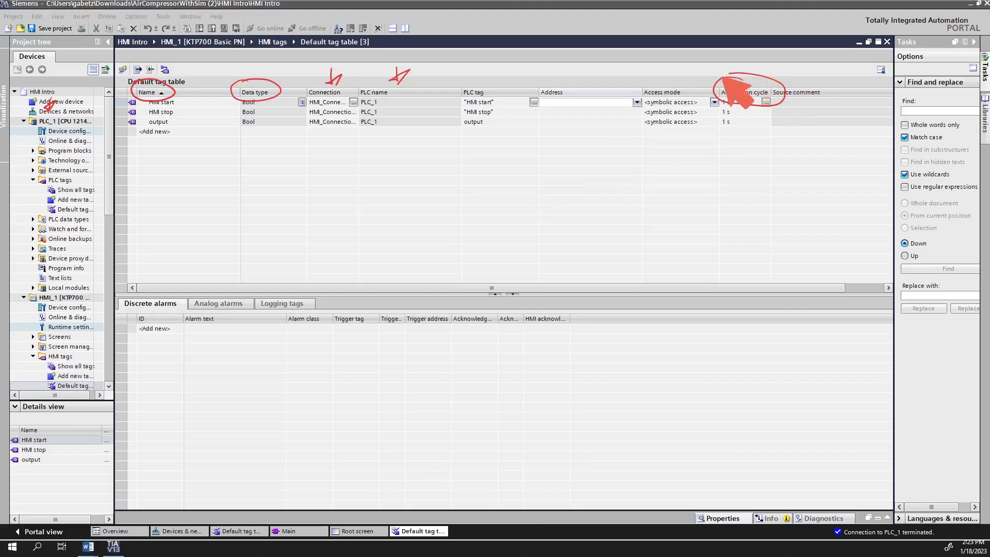
{"action": "key", "text": "ctrl+shift+F8"}
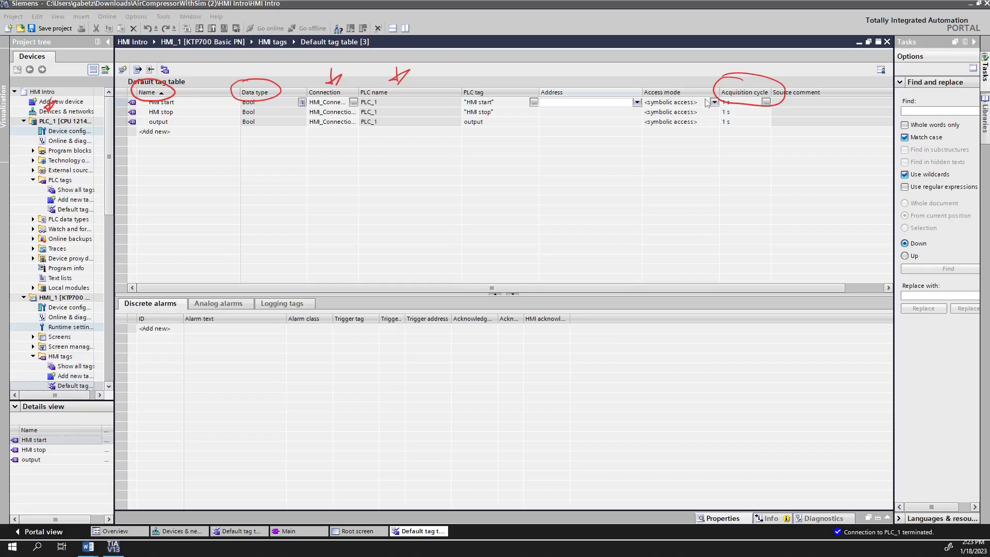
{"action": "left_click", "coordinate": [767, 103]}
{"action": "left_click", "coordinate": [767, 102]}
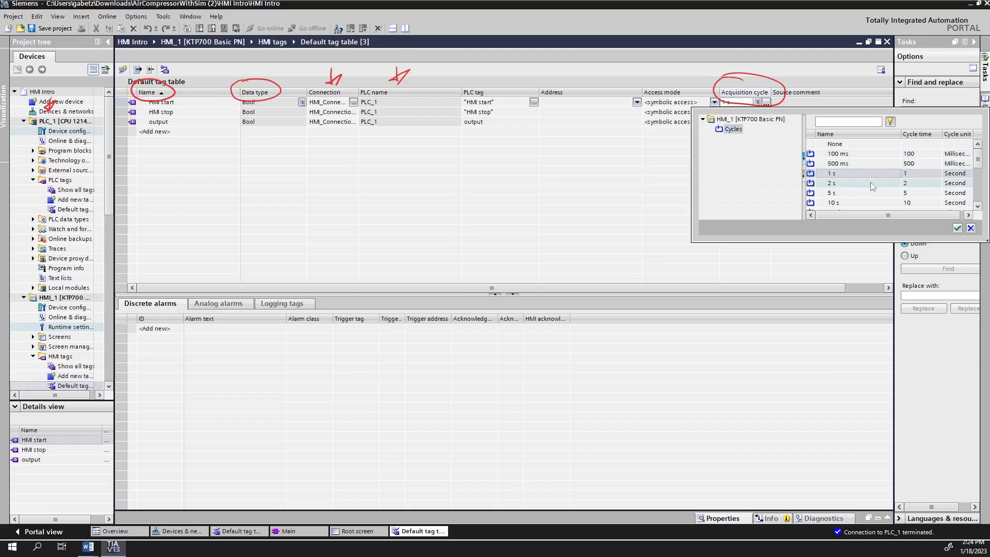
{"action": "mouse_move", "coordinate": [977, 161]}
{"action": "left_mouse_down"}
{"action": "mouse_move", "coordinate": [977, 186]}
{"action": "mouse_move", "coordinate": [972, 161]}
{"action": "left_mouse_up"}
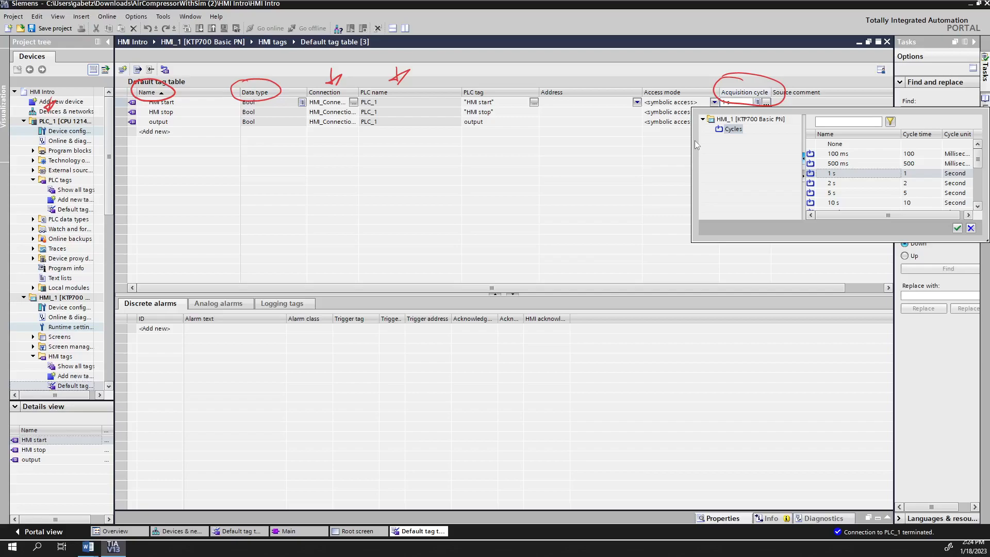
{"action": "left_click", "coordinate": [874, 154]}
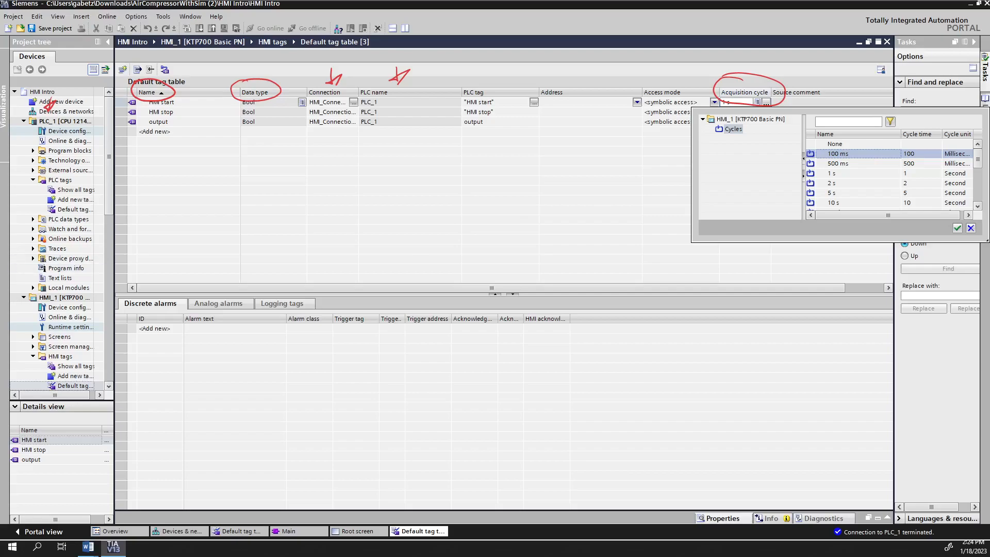
{"action": "key", "text": "Escape"}
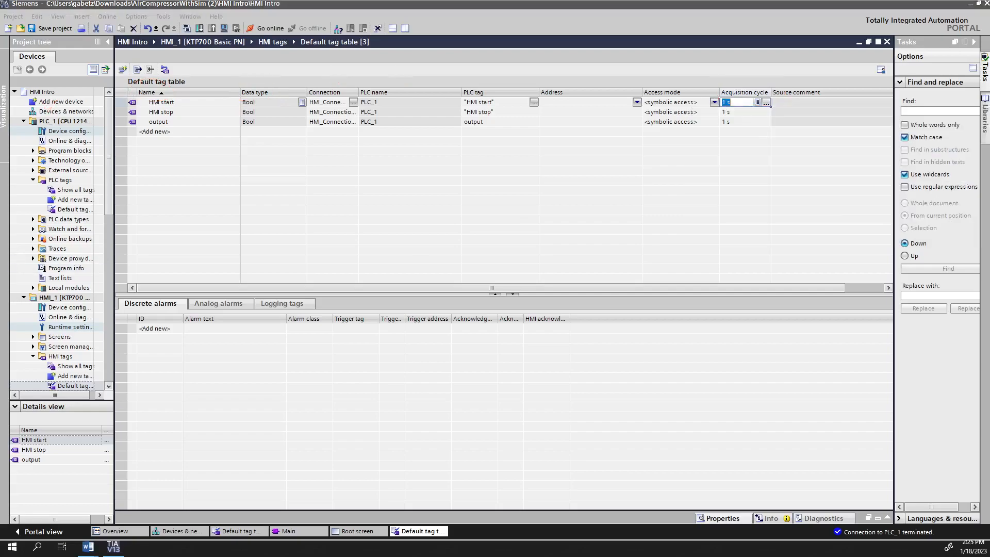
Step: Set the acquisition cycle of the "HMI start" tag to 100 ms and copy it down to "HMI stop" and "output", overwriting the tag attributes
{"action": "left_click", "coordinate": [765, 103]}
{"action": "double_click", "coordinate": [848, 155]}
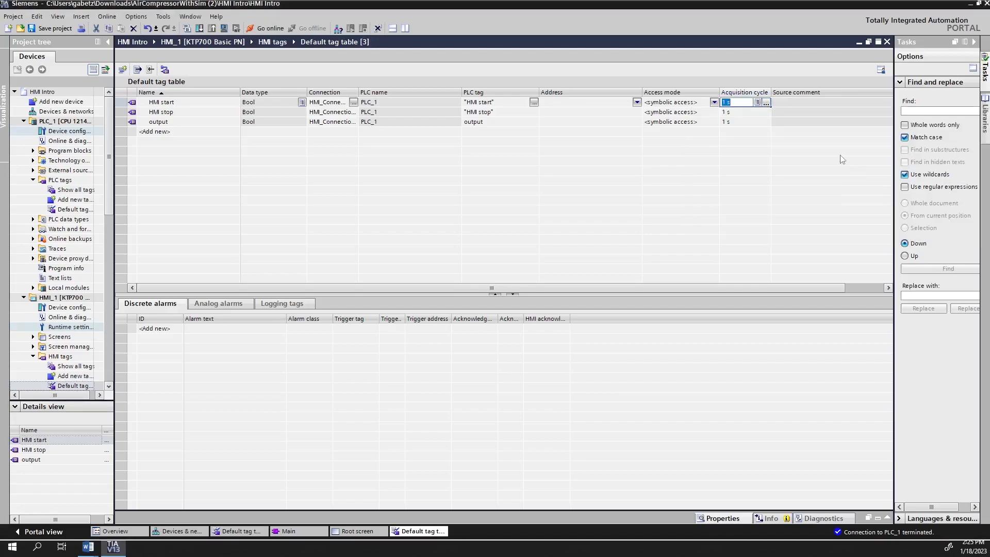
{"action": "left_click_drag", "start_coordinate": [770, 107], "coordinate": [768, 121]}
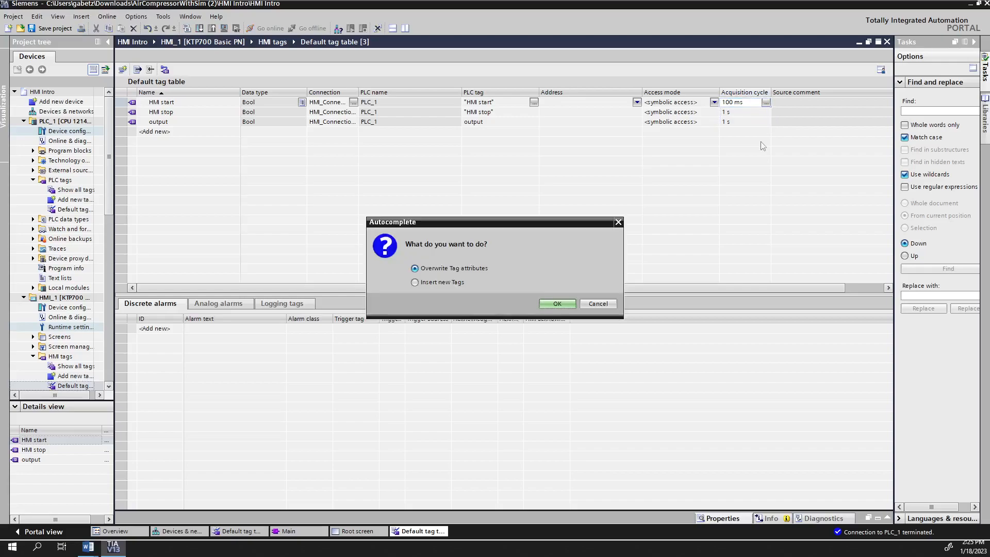
{"action": "left_click", "coordinate": [558, 303]}
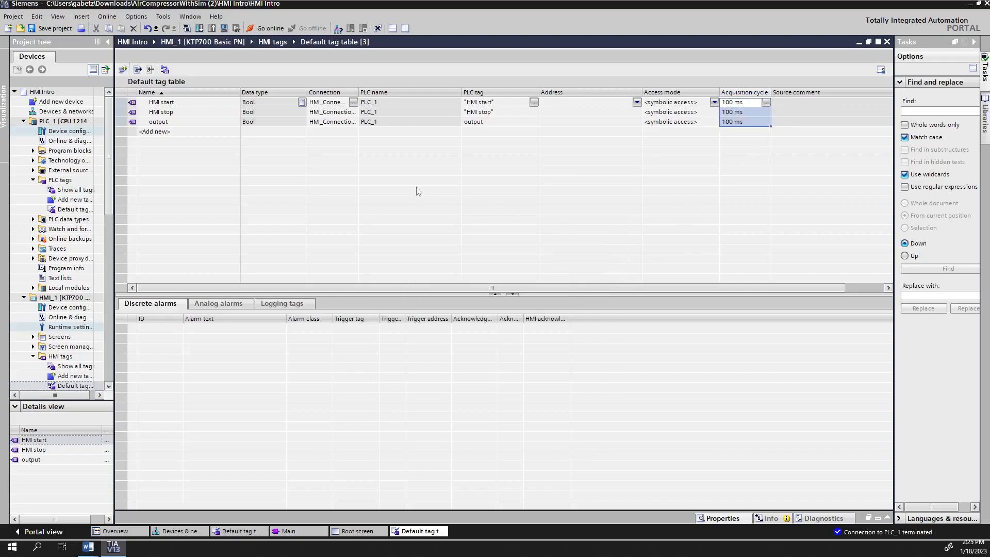
Step: Open the root screen of HMI_1 and delete the "Welcome to HMI_1 (KTP700 Basic+ PN)!" text
{"action": "left_click", "coordinate": [33, 337]}
{"action": "double_click", "coordinate": [70, 357]}
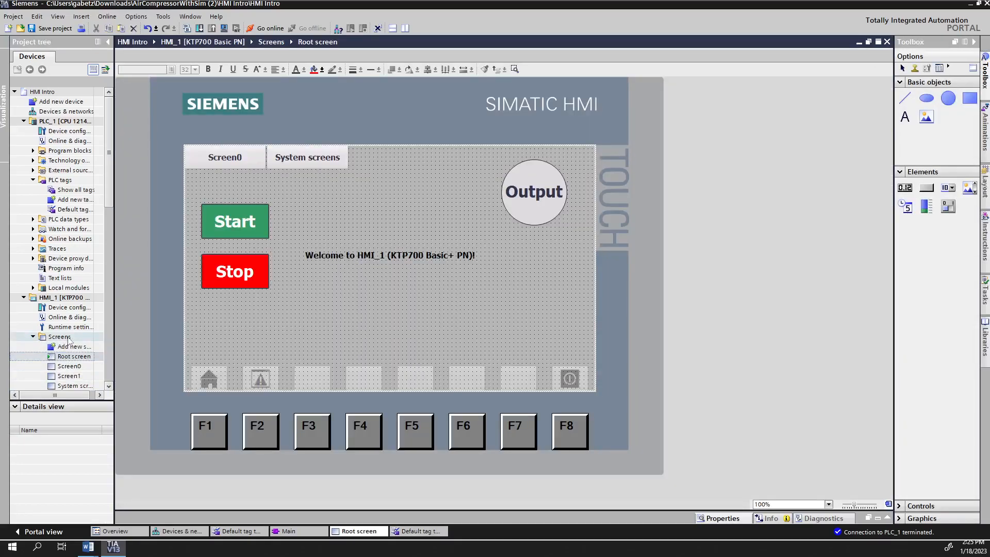
{"action": "left_click", "coordinate": [343, 254]}
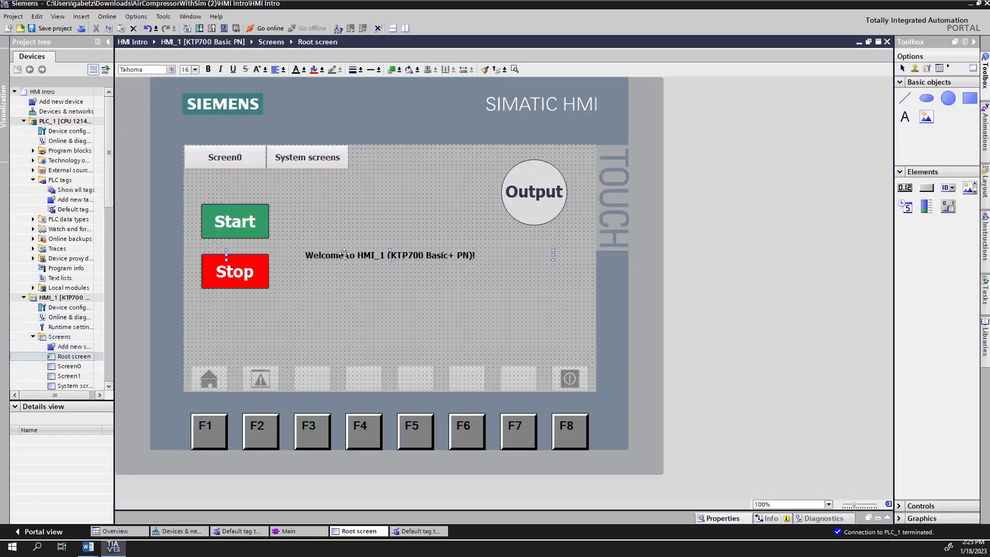
{"action": "key", "text": "Delete"}
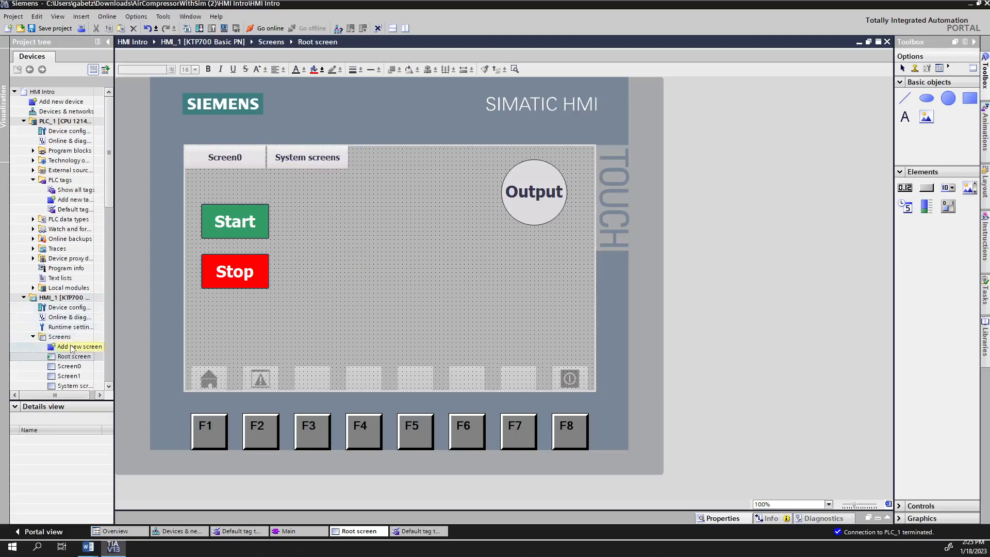
Step: Look through Screen0, Screen1 and System screens of HMI_1, and return to the root screen
{"action": "key", "text": "ctrl+2"}
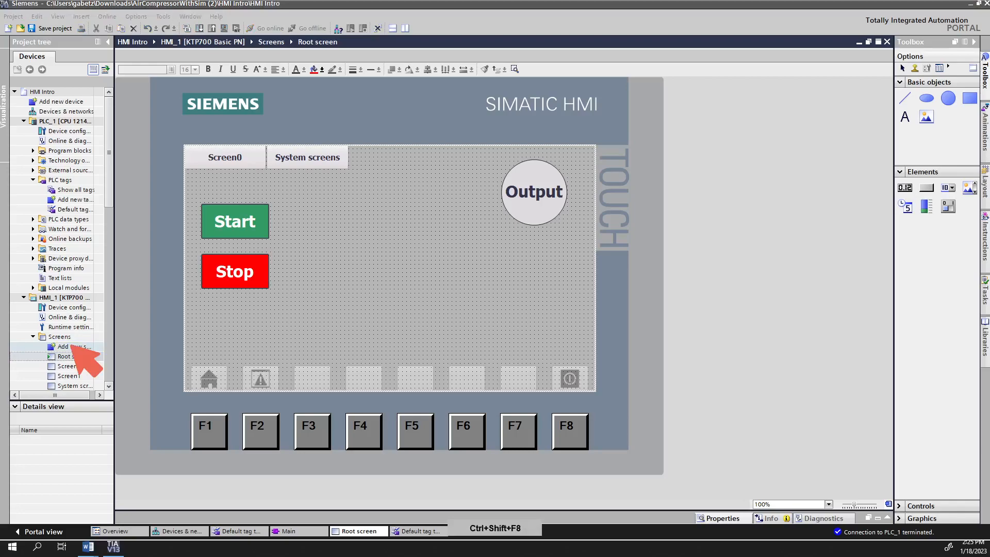
{"action": "left_click_drag", "start_coordinate": [75, 273], "coordinate": [60, 328]}
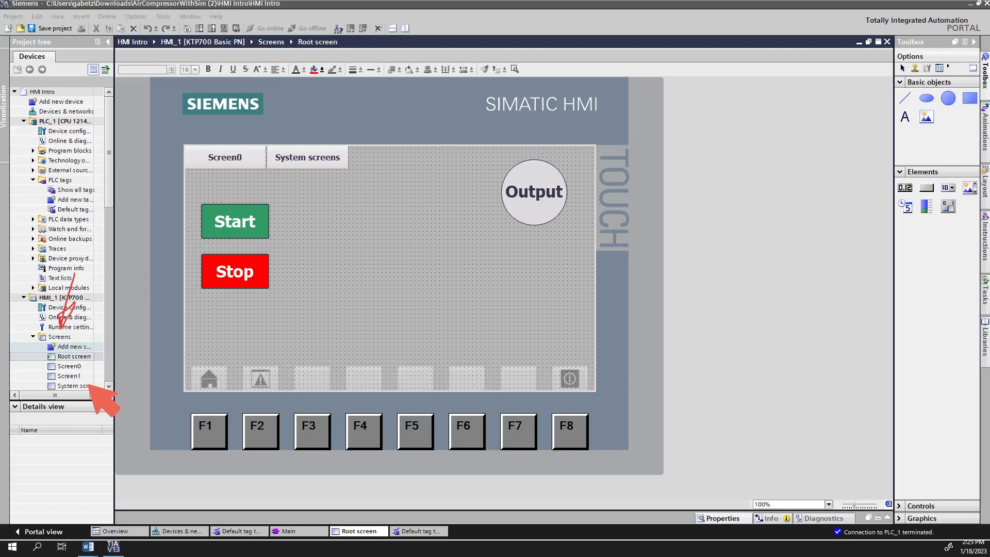
{"action": "left_click", "coordinate": [68, 365]}
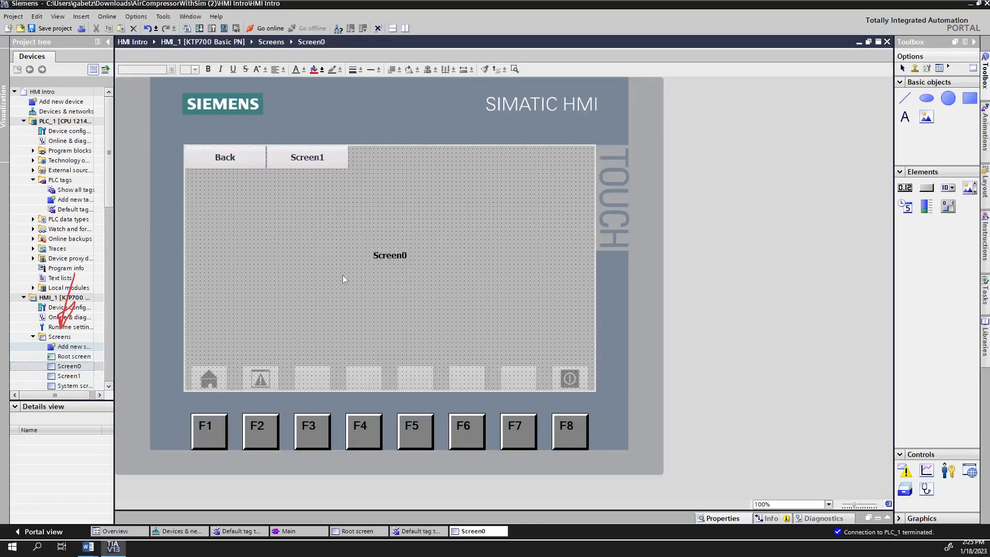
{"action": "double_click", "coordinate": [78, 376]}
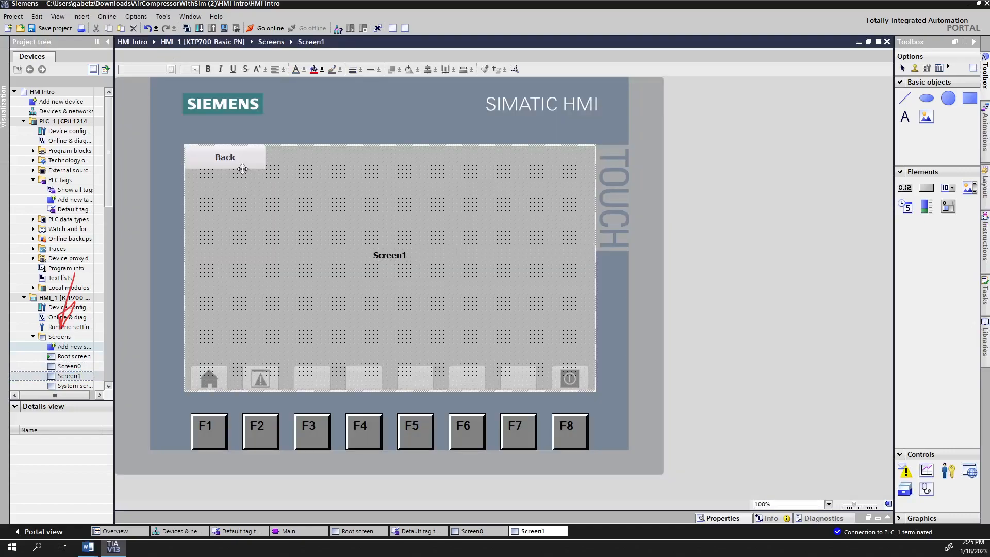
{"action": "double_click", "coordinate": [87, 386]}
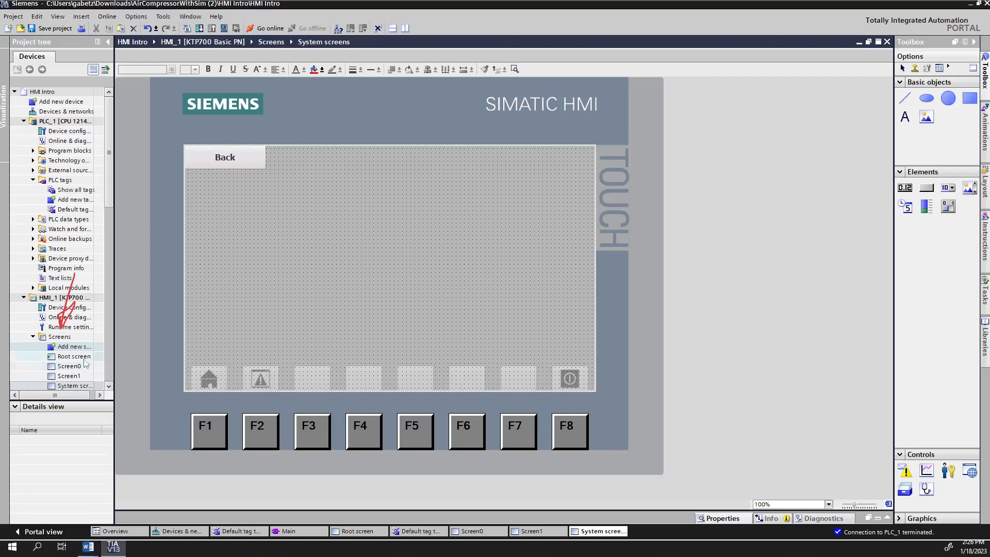
{"action": "right_click", "coordinate": [84, 359]}
{"action": "left_click", "coordinate": [98, 368]}
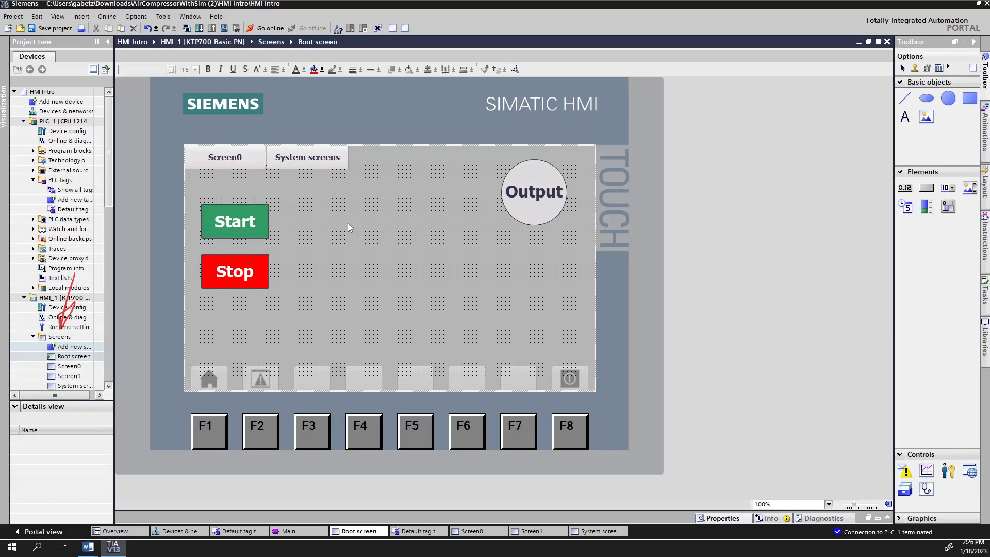
{"action": "left_click", "coordinate": [200, 29]}
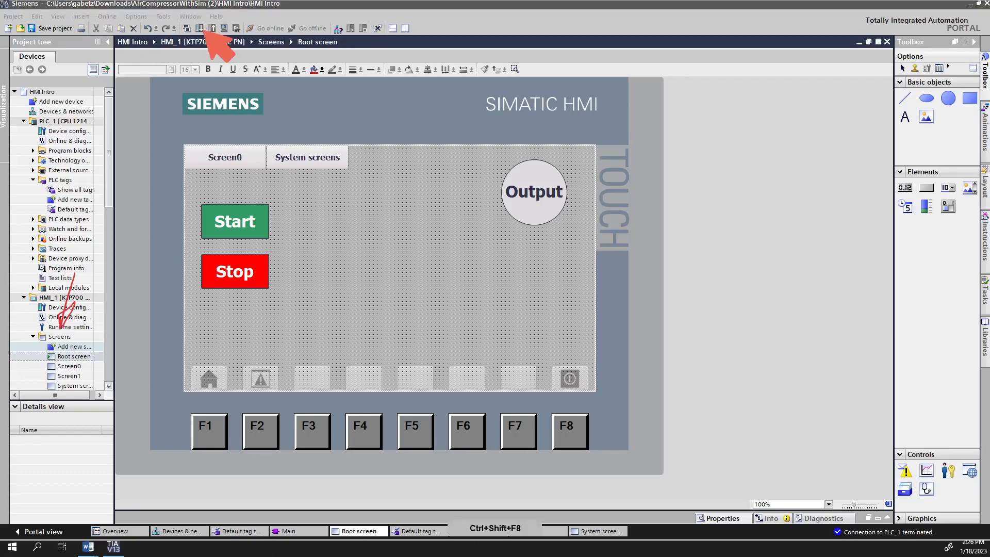
{"action": "mouse_move", "coordinate": [200, 17]}
{"action": "left_mouse_down"}
{"action": "mouse_move", "coordinate": [197, 37]}
{"action": "mouse_move", "coordinate": [199, 18]}
{"action": "left_mouse_up"}
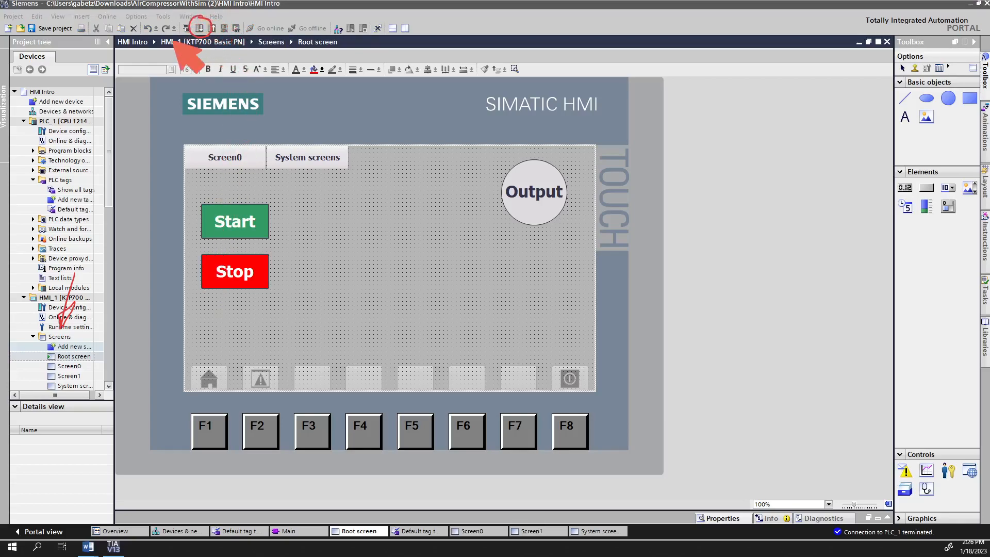
{"action": "key", "text": "Escape"}
{"action": "left_click", "coordinate": [228, 110]}
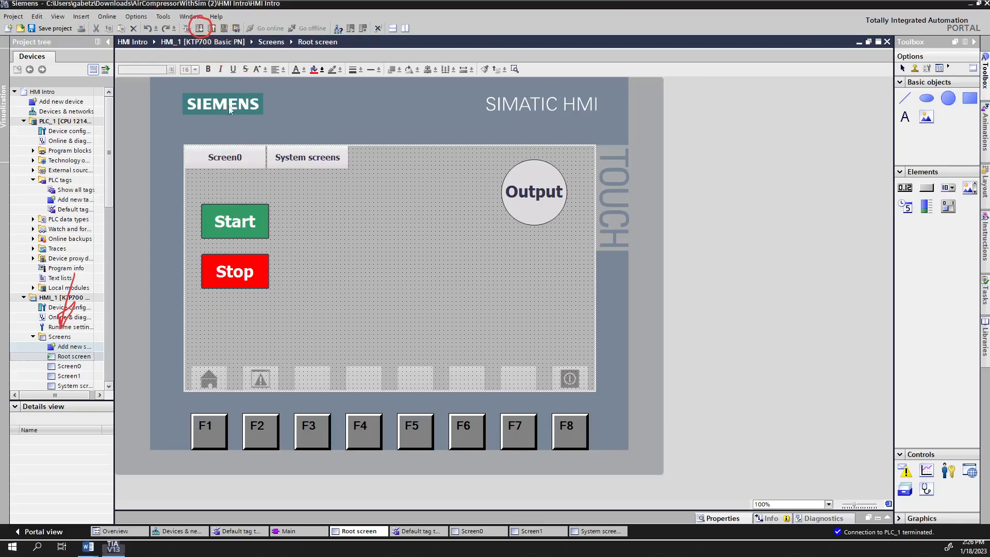
Step: Start downloading to HMI_1 with the ASIX AX88179 USB 3.0 to Gigabit Ethernet adapter as PG/PC interface, and search for compatible devices
{"action": "left_click", "coordinate": [201, 28]}
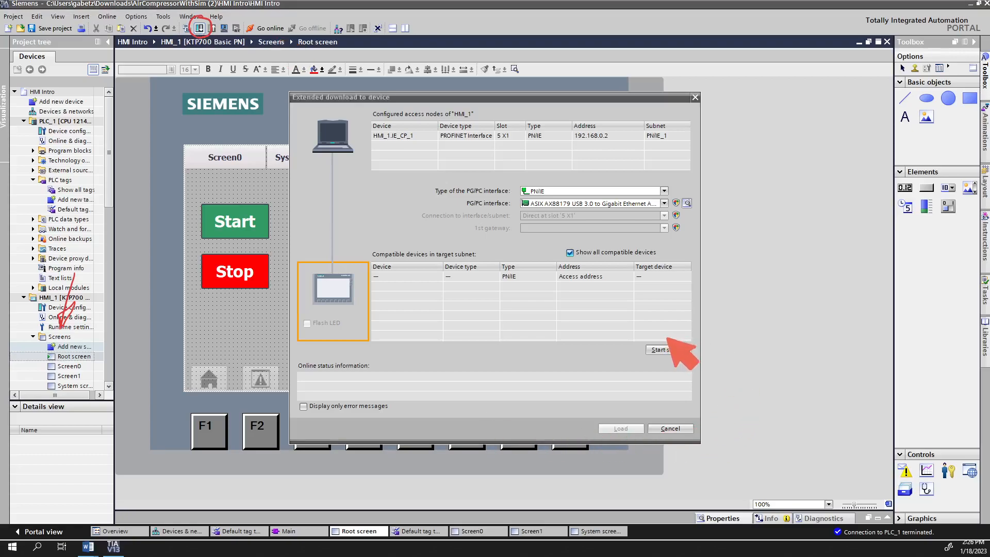
{"action": "mouse_move", "coordinate": [665, 337]}
{"action": "left_mouse_down"}
{"action": "mouse_move", "coordinate": [625, 345]}
{"action": "mouse_move", "coordinate": [704, 360]}
{"action": "mouse_move", "coordinate": [632, 340]}
{"action": "left_mouse_up"}
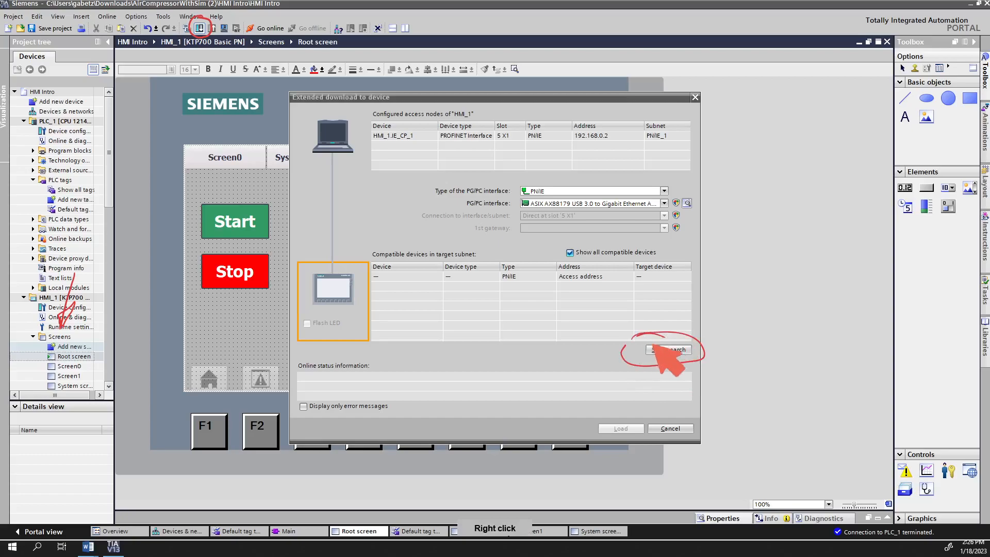
{"action": "left_click_drag", "start_coordinate": [415, 196], "coordinate": [433, 188]}
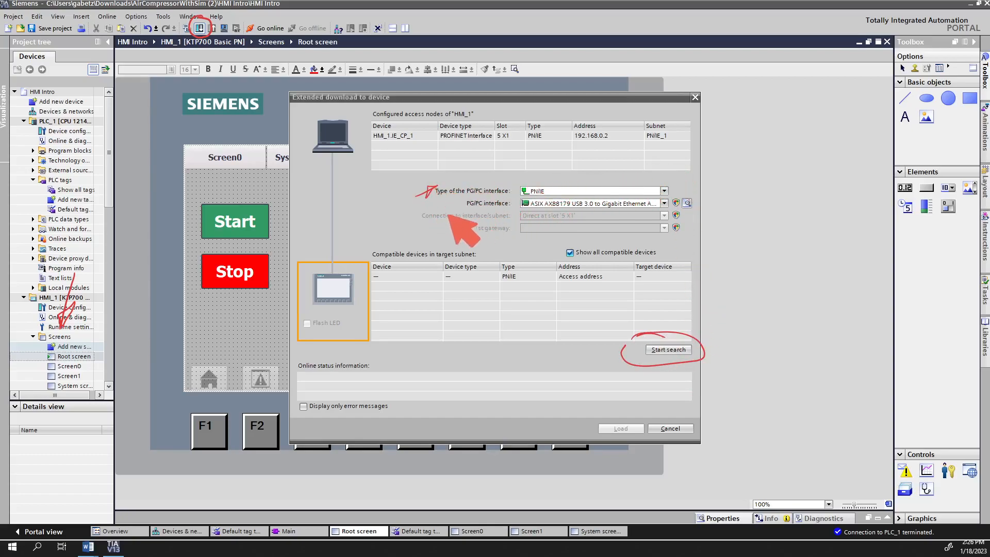
{"action": "left_click_drag", "start_coordinate": [443, 208], "coordinate": [463, 199]}
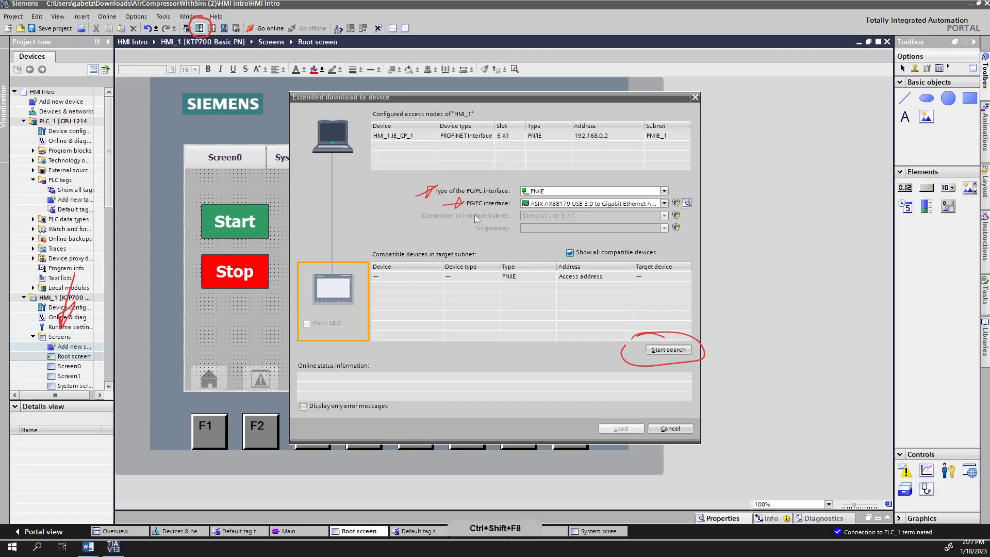
{"action": "left_click", "coordinate": [664, 204]}
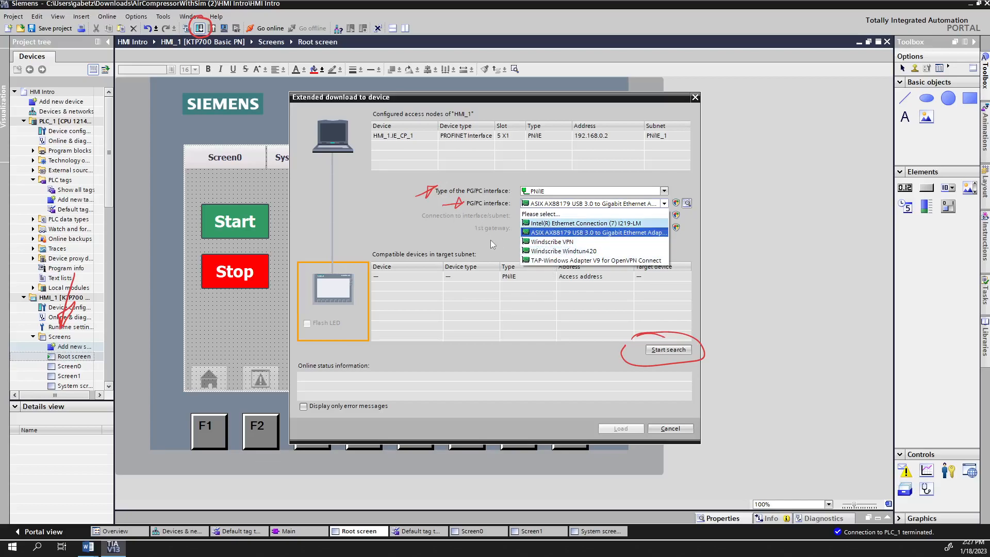
{"action": "left_click", "coordinate": [571, 233]}
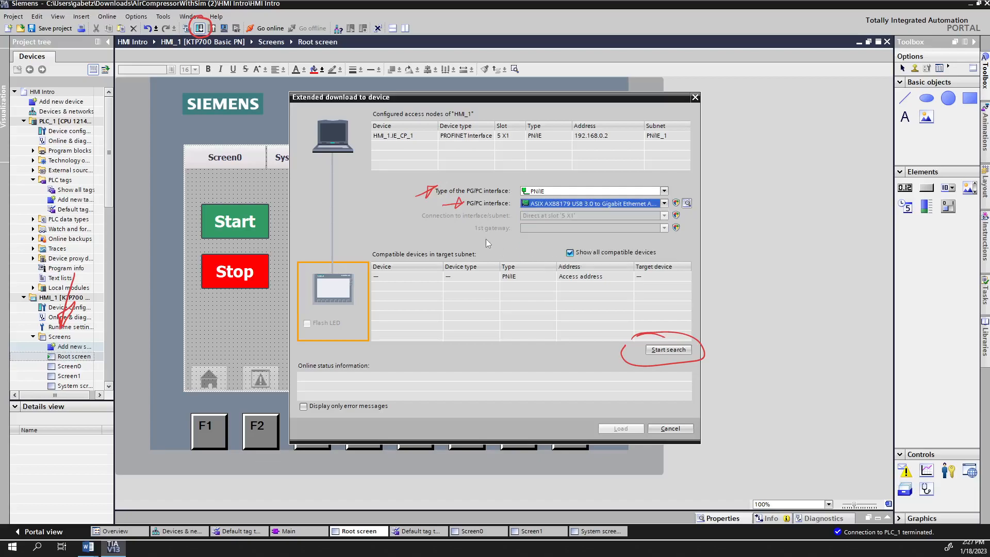
{"action": "left_click", "coordinate": [660, 356]}
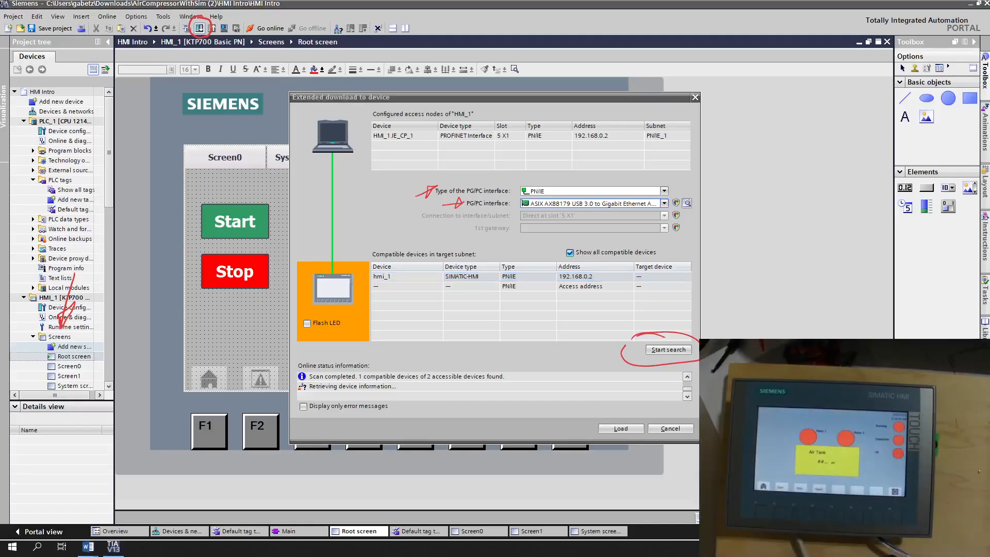
Step: Flash the LED of the found hmi_1 device to identify the panel, and turn the flashing off
{"action": "left_click", "coordinate": [307, 323]}
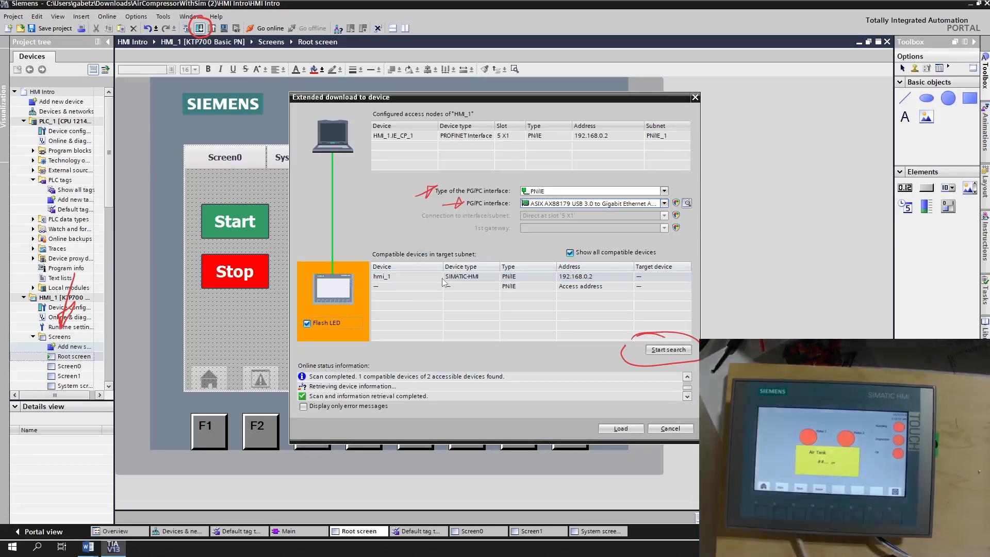
{"action": "left_click", "coordinate": [384, 277]}
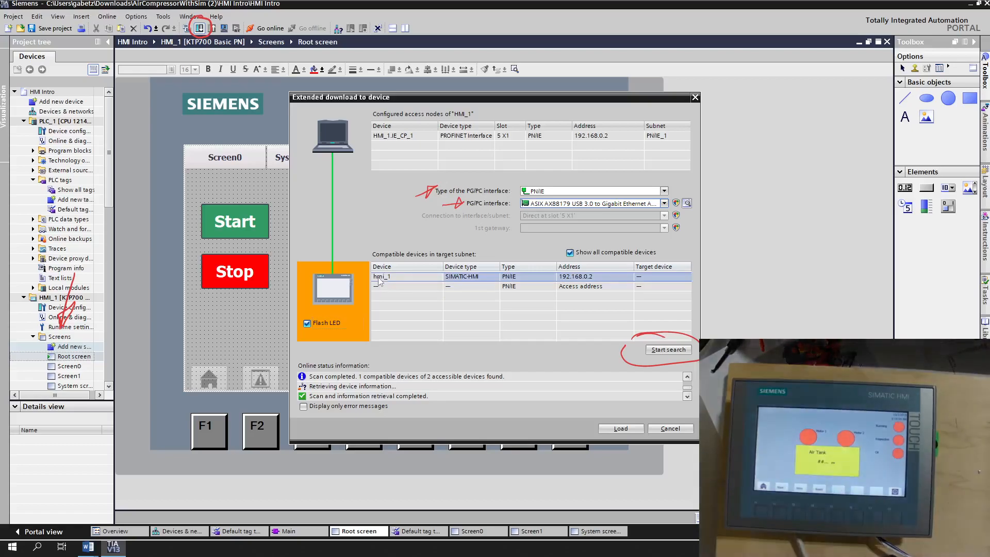
{"action": "mouse_move", "coordinate": [383, 308]}
{"action": "left_click", "coordinate": [332, 323]}
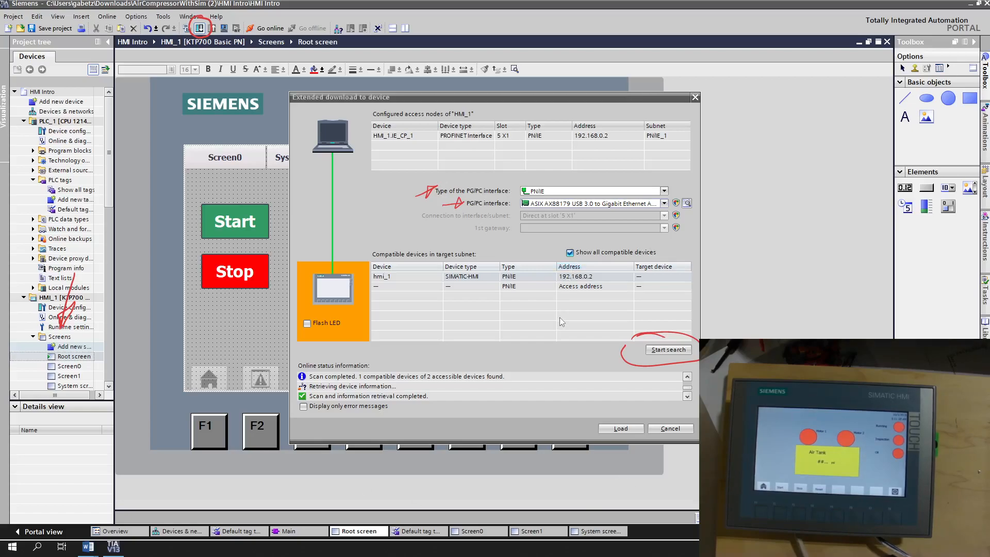
Step: Load the project onto the hmi_1 device at 192.168.0.2, with Overwrite all enabled for existing objects
{"action": "left_click", "coordinate": [502, 279]}
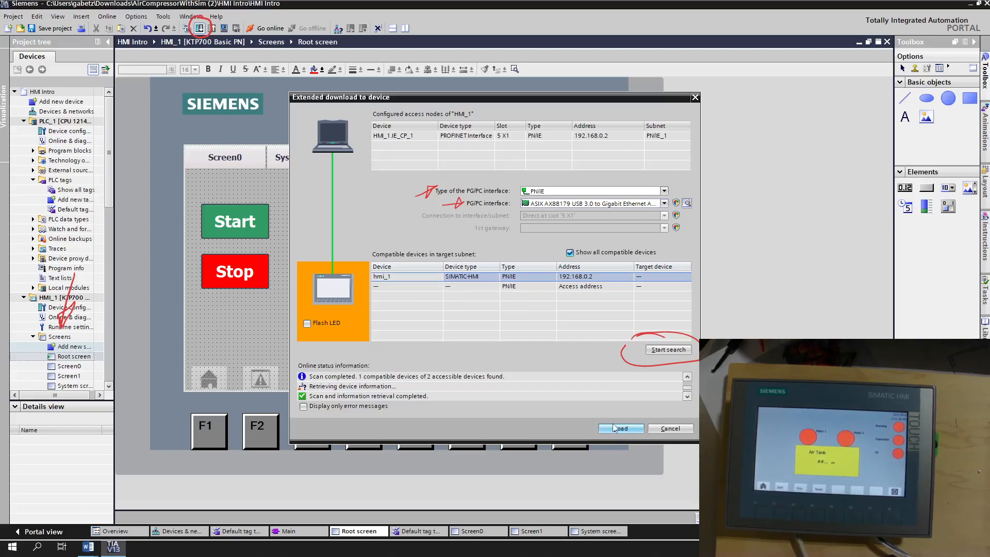
{"action": "key", "text": "ctrl+shift+F8"}
{"action": "mouse_move", "coordinate": [606, 382]}
{"action": "left_mouse_down"}
{"action": "mouse_move", "coordinate": [616, 392]}
{"action": "mouse_move", "coordinate": [608, 411]}
{"action": "left_mouse_up"}
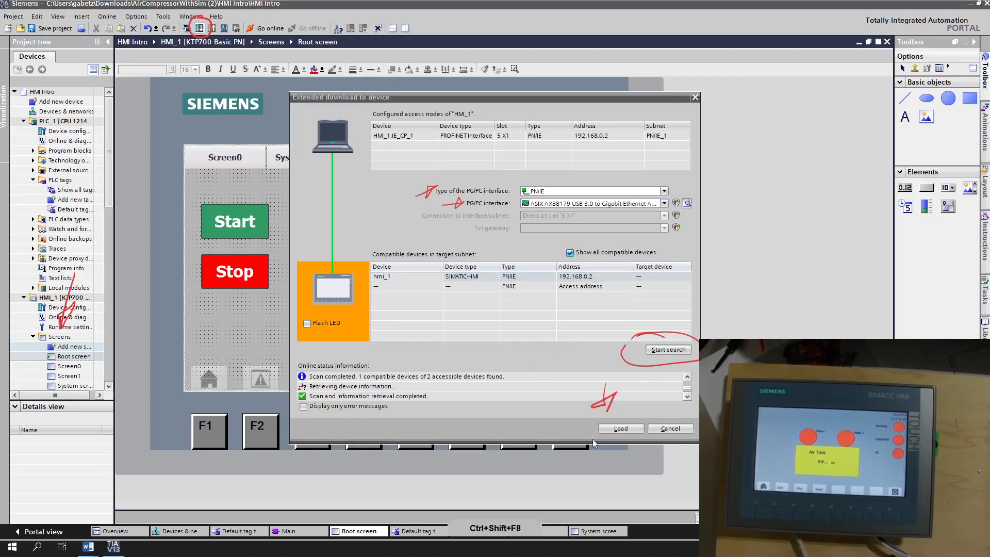
{"action": "key", "text": "ctrl+shift+F8"}
{"action": "left_click", "coordinate": [611, 432]}
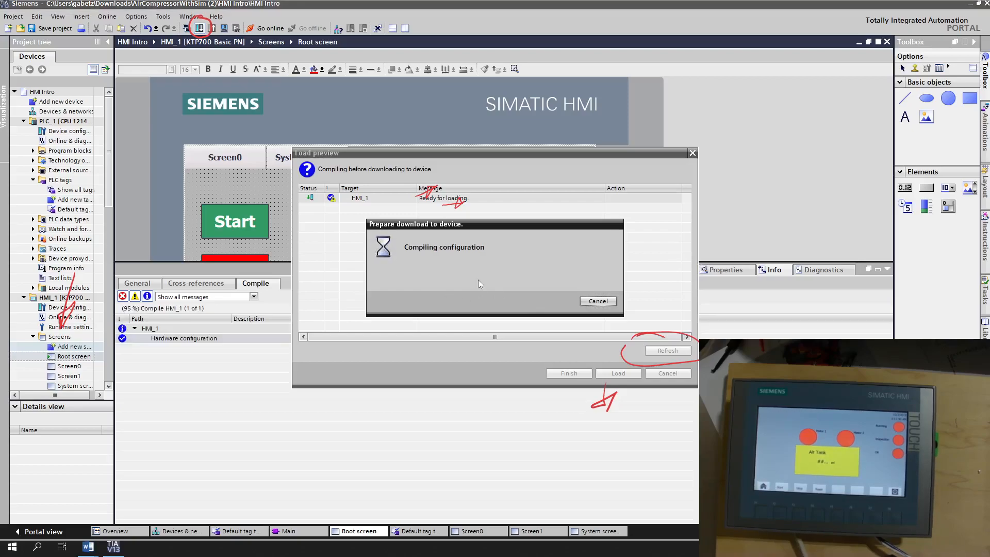
{"action": "key", "text": "ctrl+shift+F7"}
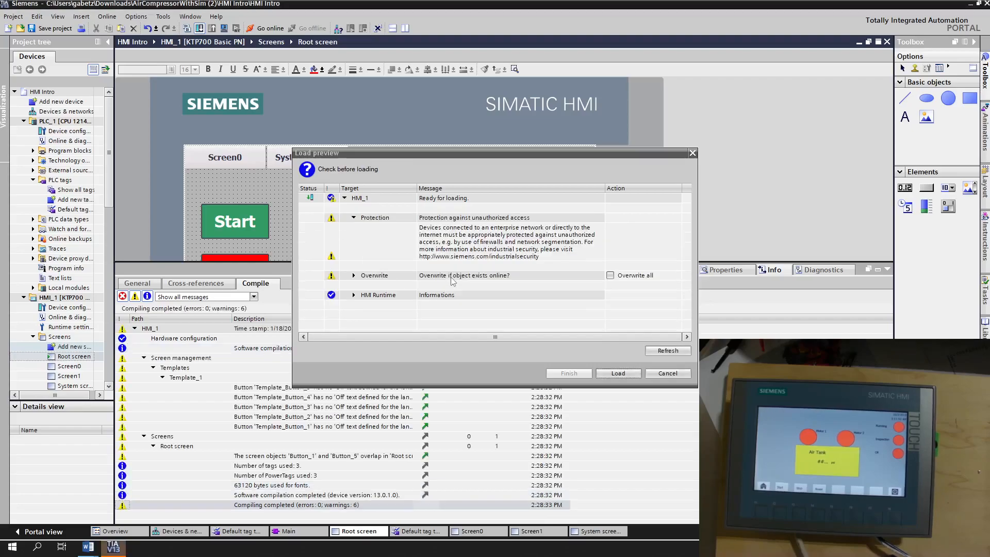
{"action": "left_click", "coordinate": [610, 275]}
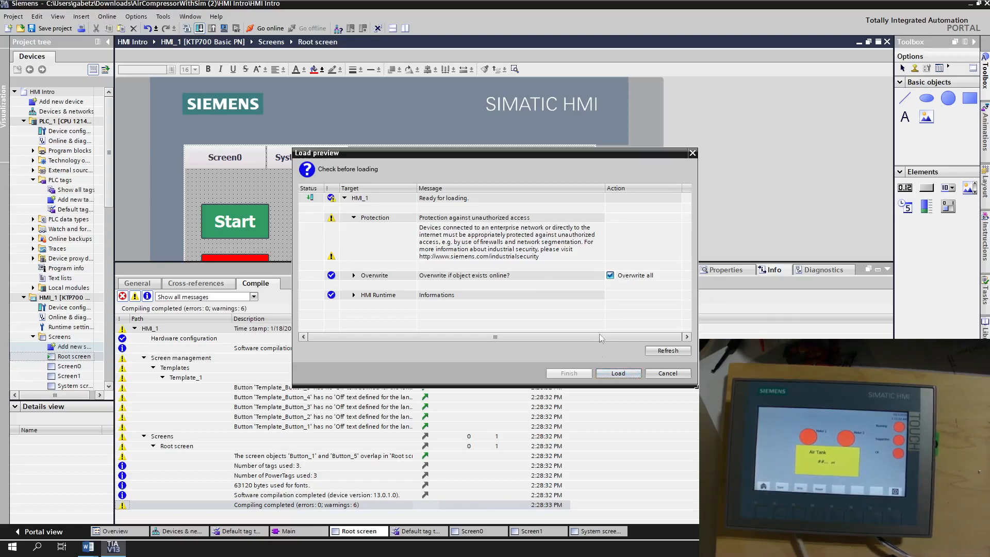
{"action": "left_click", "coordinate": [616, 375]}
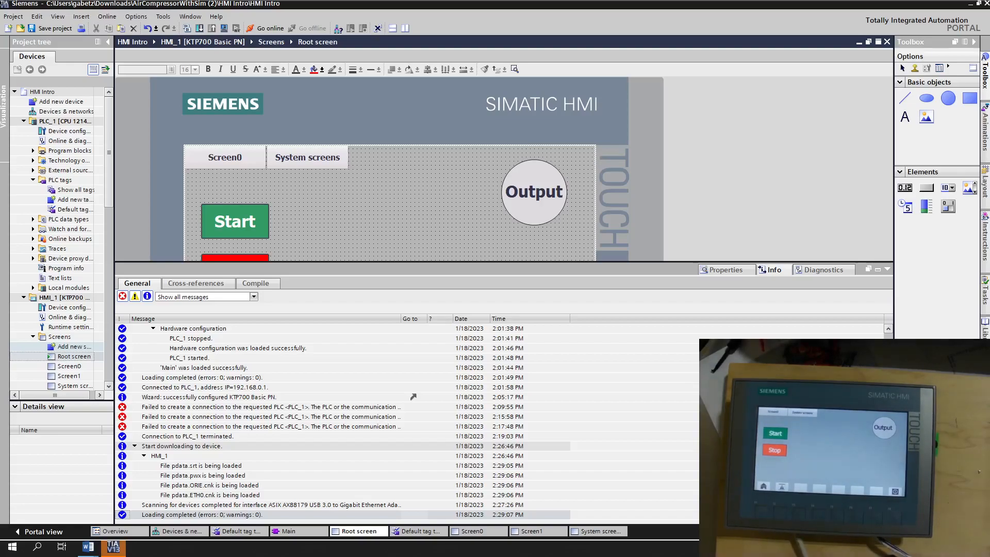
Step: Set the Output circle's appearance background to yellow (255, 255, 0) for range 1, keeping flashing at No
{"action": "left_click", "coordinate": [155, 237]}
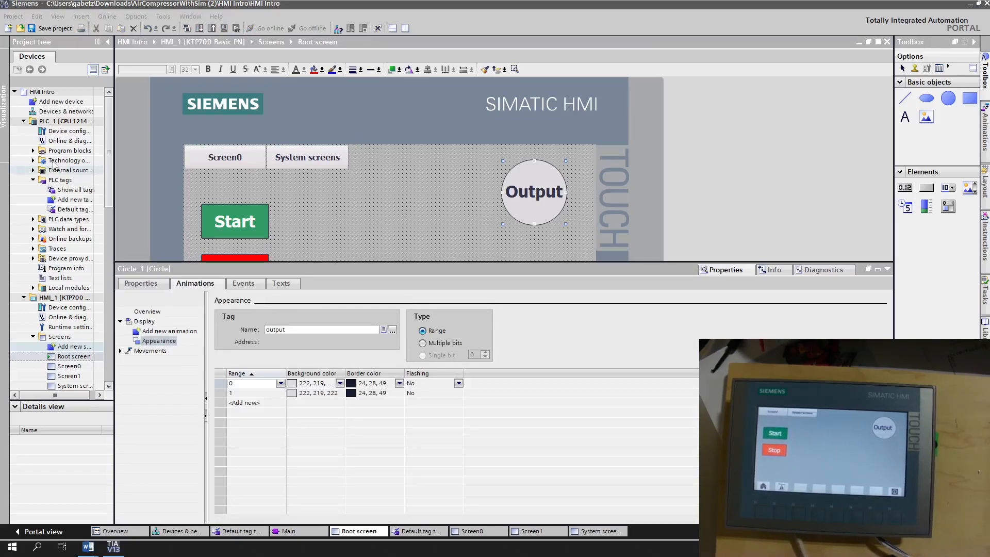
{"action": "left_click", "coordinate": [289, 334]}
{"action": "left_click", "coordinate": [283, 330]}
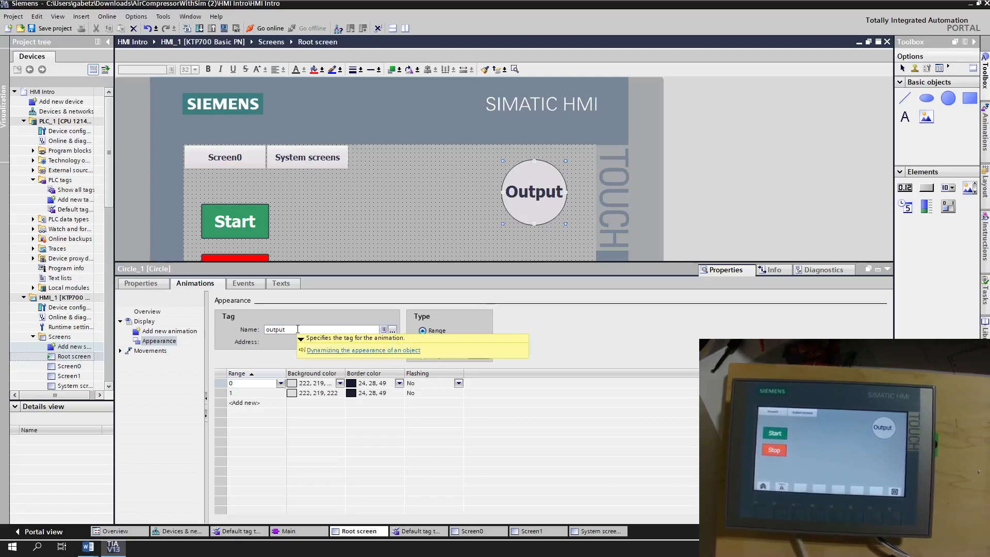
{"action": "left_click", "coordinate": [299, 394]}
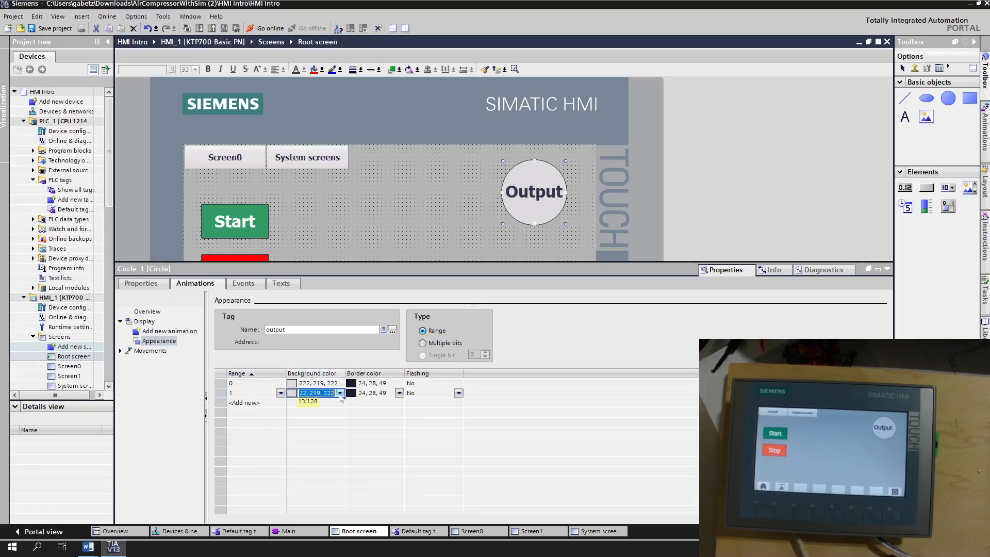
{"action": "left_click", "coordinate": [340, 393]}
{"action": "left_click", "coordinate": [309, 428]}
{"action": "left_click", "coordinate": [458, 395]}
{"action": "left_click", "coordinate": [459, 395]}
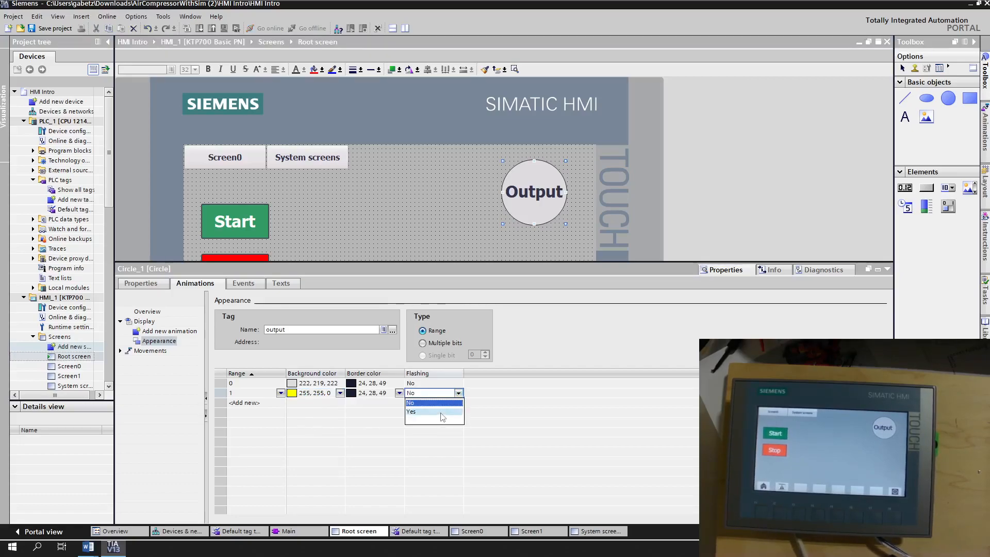
{"action": "left_click", "coordinate": [369, 364]}
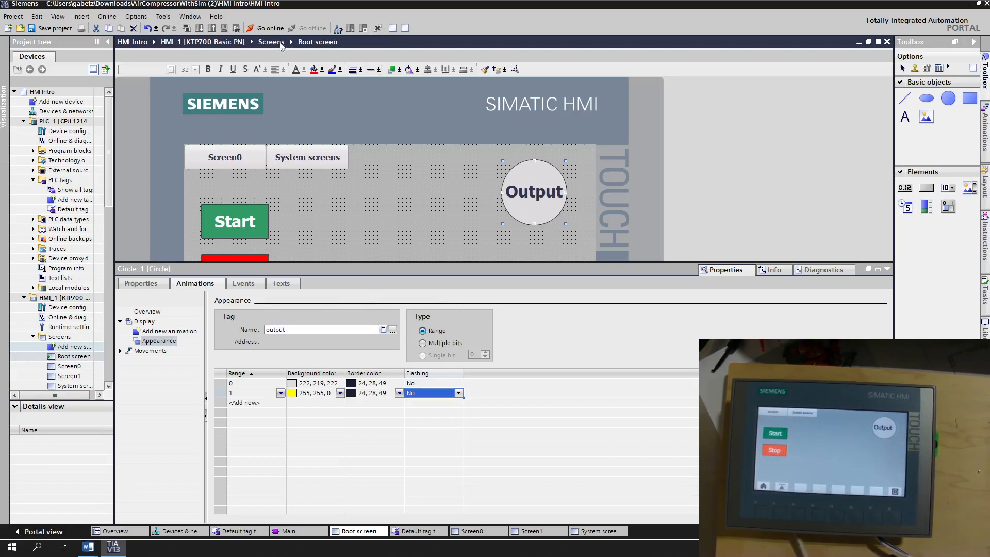
Step: Download the updated root screen to HMI_1
{"action": "left_click", "coordinate": [353, 192]}
{"action": "left_click", "coordinate": [199, 29]}
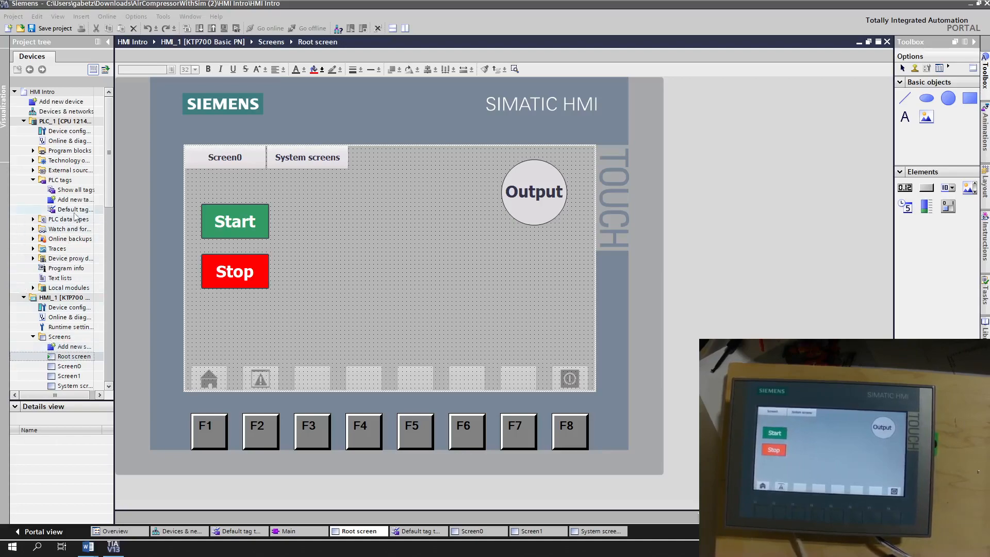
{"action": "left_click", "coordinate": [243, 236]}
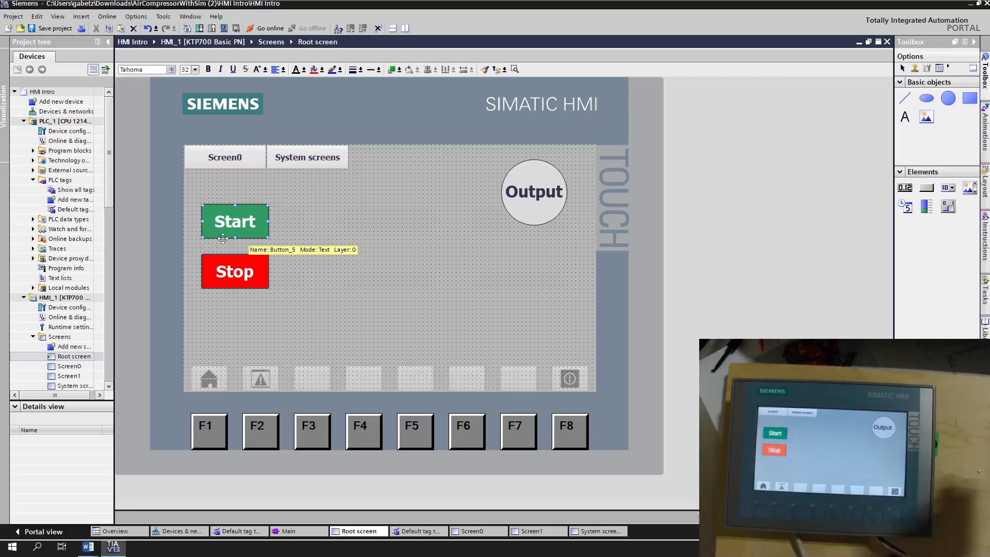
{"action": "left_click", "coordinate": [186, 245]}
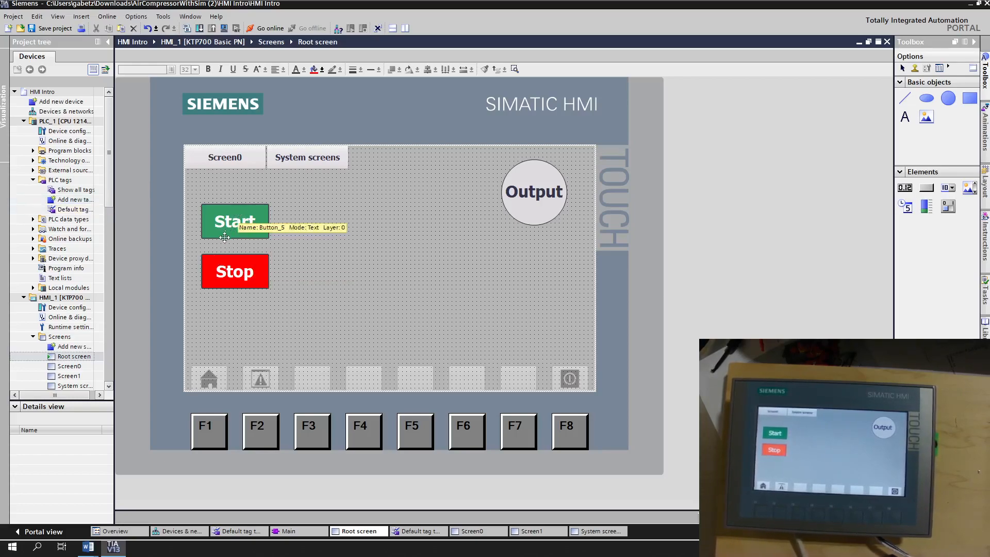
Step: Open PLC_1's default tag table and monitor the live values of its tags
{"action": "double_click", "coordinate": [83, 209]}
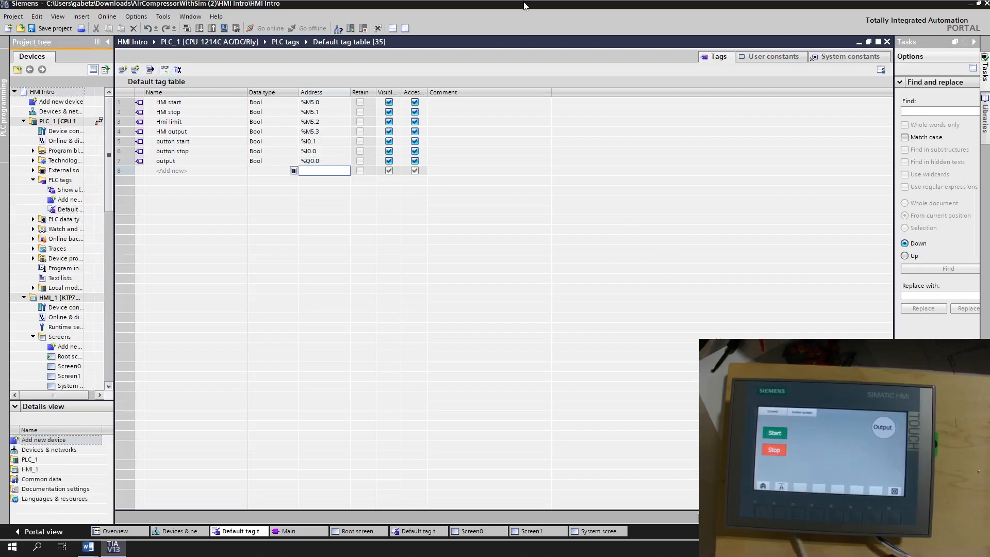
{"action": "left_click_drag", "start_coordinate": [156, 4], "coordinate": [3, 463]}
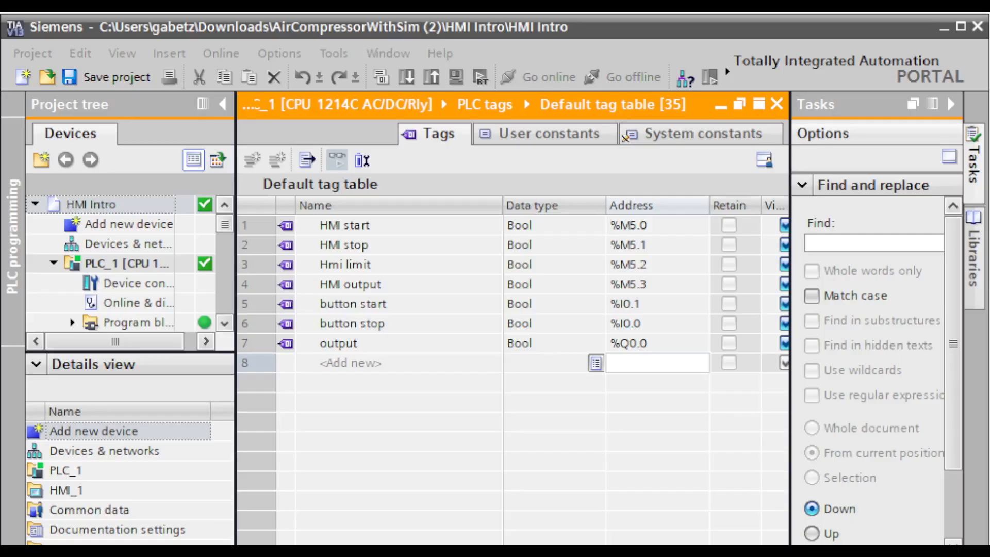
{"action": "left_click_drag", "start_coordinate": [294, 551], "coordinate": [449, 550]}
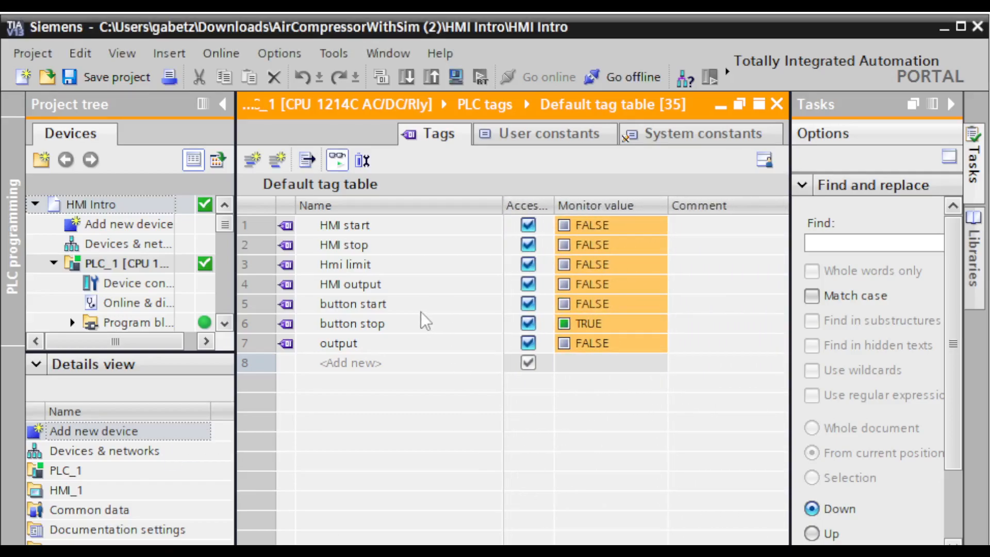
{"action": "mouse_move", "coordinate": [598, 239]}
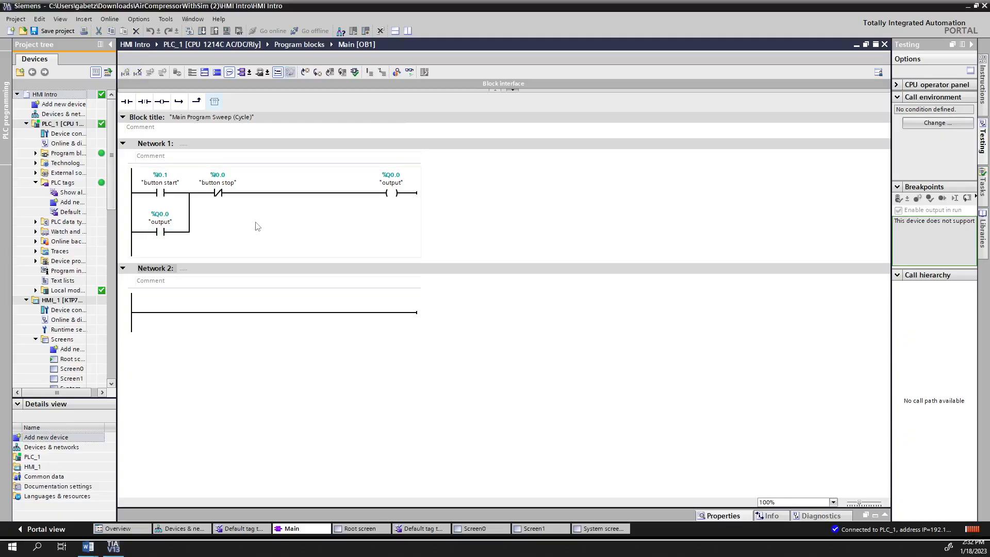
Step: Assign the "HMI start" tag to the "button start" contact in Network 1 of Main
{"action": "left_click", "coordinate": [168, 184]}
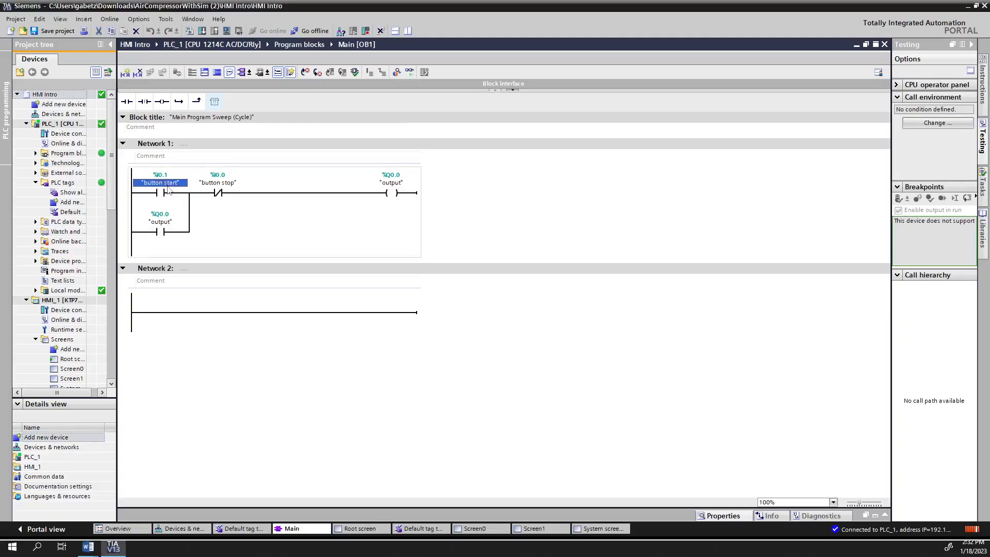
{"action": "type", "text": "hmi"}
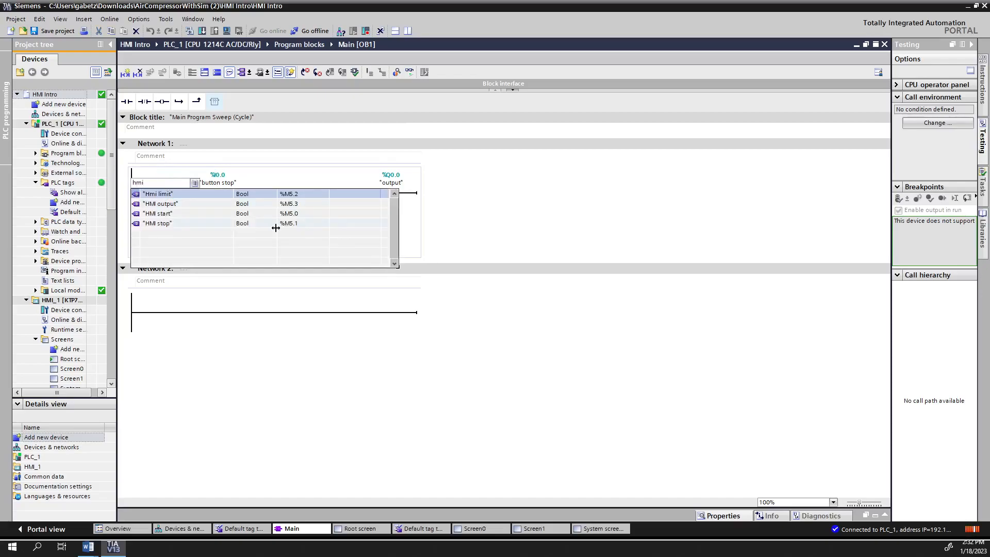
{"action": "left_click", "coordinate": [232, 213]}
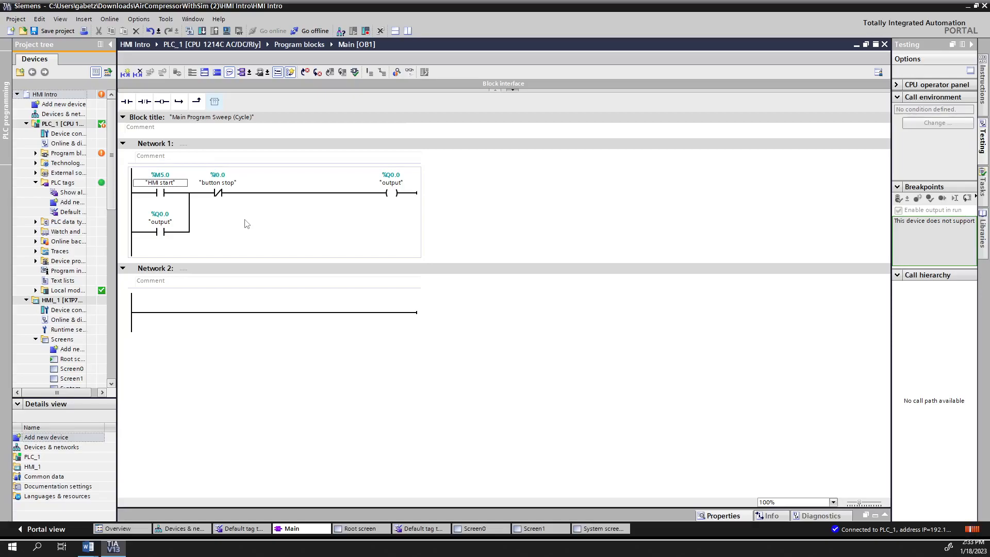
{"action": "key", "text": "ctrl+shift+F8"}
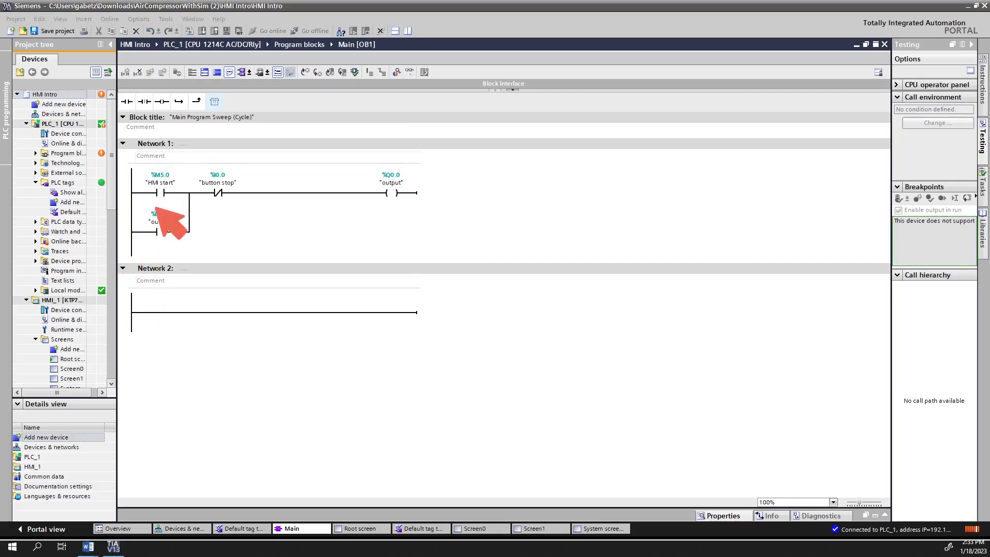
{"action": "mouse_move", "coordinate": [188, 172]}
{"action": "left_mouse_down"}
{"action": "mouse_move", "coordinate": [189, 241]}
{"action": "mouse_move", "coordinate": [137, 260]}
{"action": "mouse_move", "coordinate": [135, 178]}
{"action": "mouse_move", "coordinate": [188, 154]}
{"action": "left_mouse_up"}
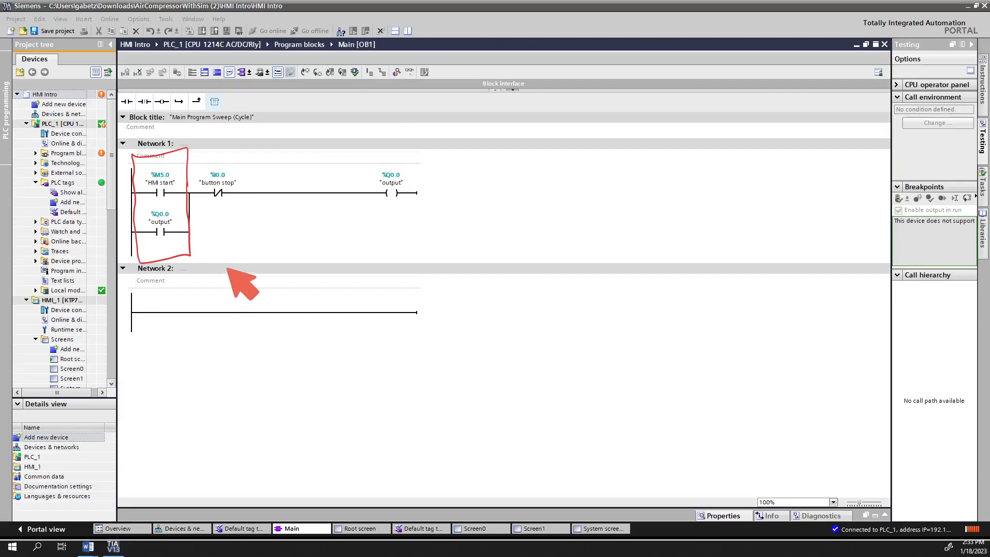
{"action": "left_click_drag", "start_coordinate": [141, 286], "coordinate": [135, 307]}
{"action": "mouse_move", "coordinate": [149, 285]}
{"action": "left_mouse_down"}
{"action": "mouse_move", "coordinate": [150, 303]}
{"action": "mouse_move", "coordinate": [156, 293]}
{"action": "mouse_move", "coordinate": [190, 292]}
{"action": "left_mouse_up"}
{"action": "mouse_move", "coordinate": [195, 182]}
{"action": "left_mouse_down"}
{"action": "mouse_move", "coordinate": [312, 212]}
{"action": "mouse_move", "coordinate": [367, 172]}
{"action": "mouse_move", "coordinate": [193, 163]}
{"action": "left_mouse_up"}
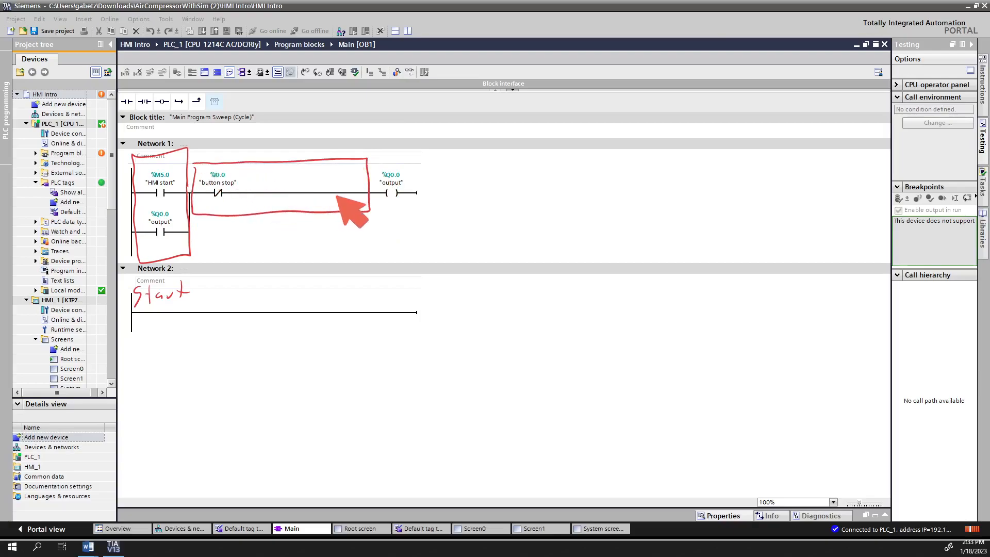
{"action": "mouse_move", "coordinate": [259, 224]}
{"action": "left_mouse_down"}
{"action": "mouse_move", "coordinate": [252, 239]}
{"action": "mouse_move", "coordinate": [278, 228]}
{"action": "left_mouse_up"}
{"action": "left_click_drag", "start_coordinate": [286, 229], "coordinate": [305, 228]}
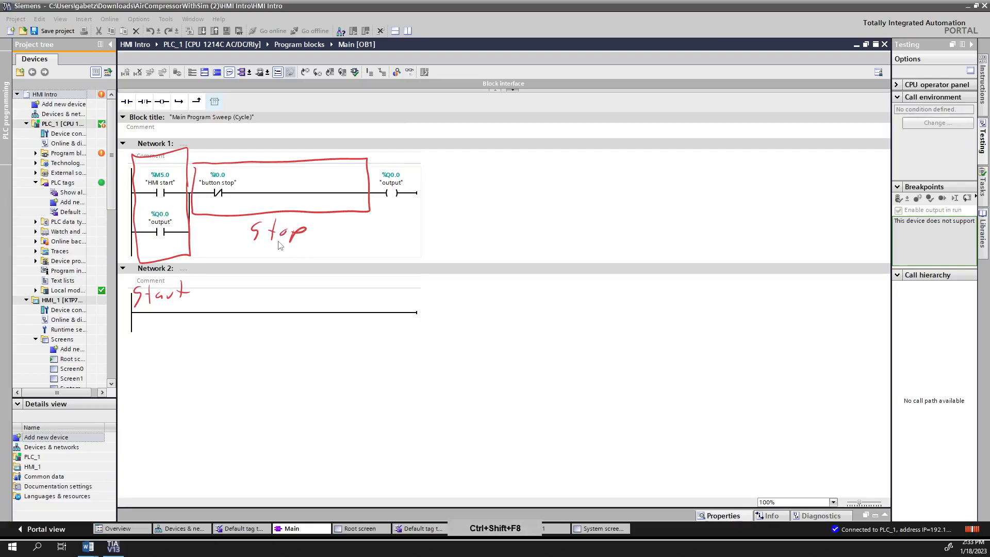
Step: Add a normally closed contact with the "HMI stop" tag in series after "button stop" in Network 1
{"action": "left_click_drag", "start_coordinate": [129, 105], "coordinate": [299, 198]}
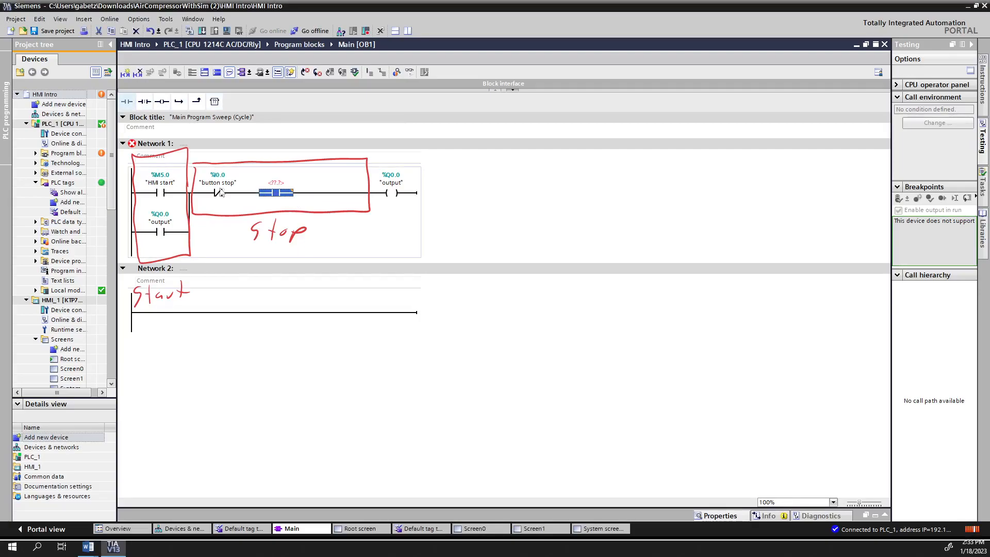
{"action": "left_click", "coordinate": [278, 199]}
{"action": "left_click", "coordinate": [281, 210]}
{"action": "left_click", "coordinate": [277, 184]}
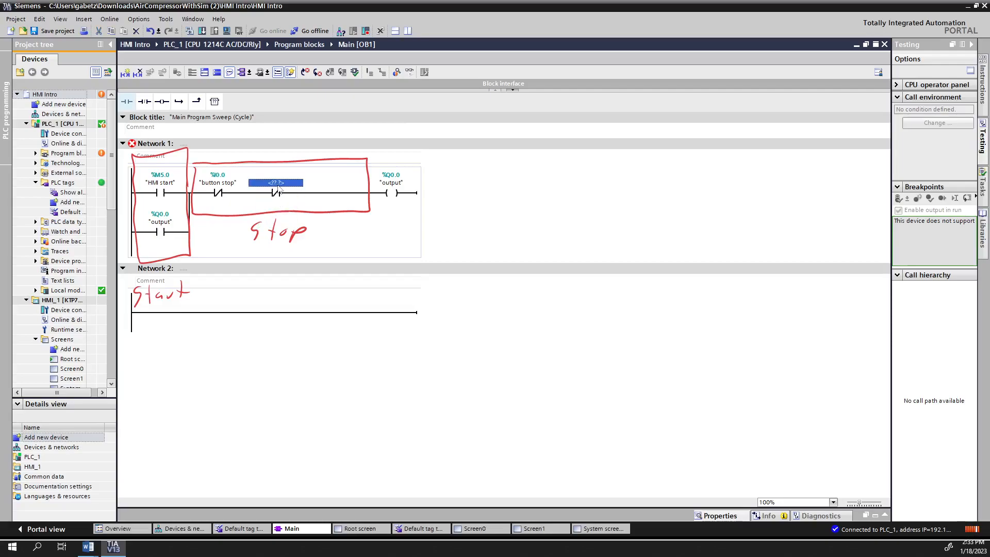
{"action": "type", "text": "hmi"}
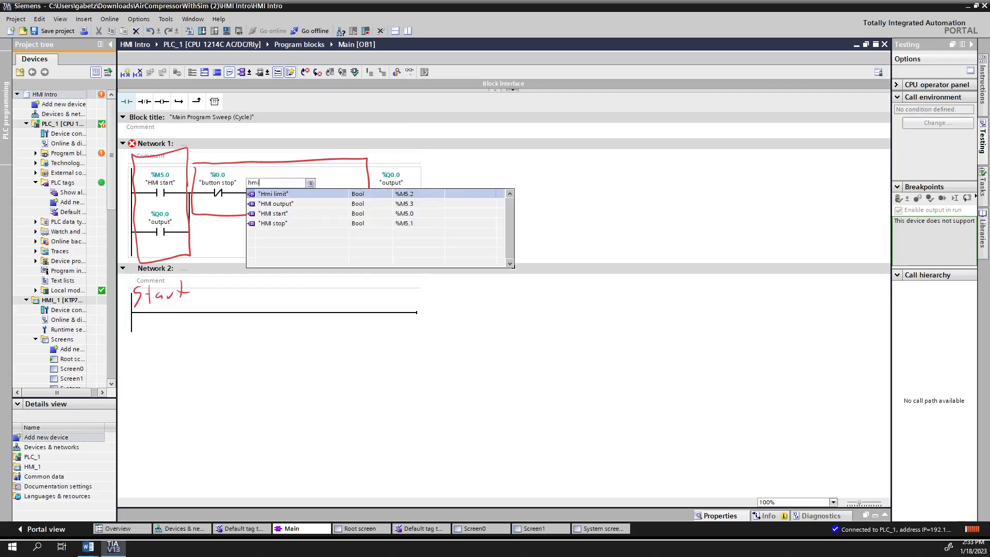
{"action": "left_click", "coordinate": [274, 223]}
Step: Change the "button stop" contact in Network 1 to normally open
{"action": "double_click", "coordinate": [217, 193]}
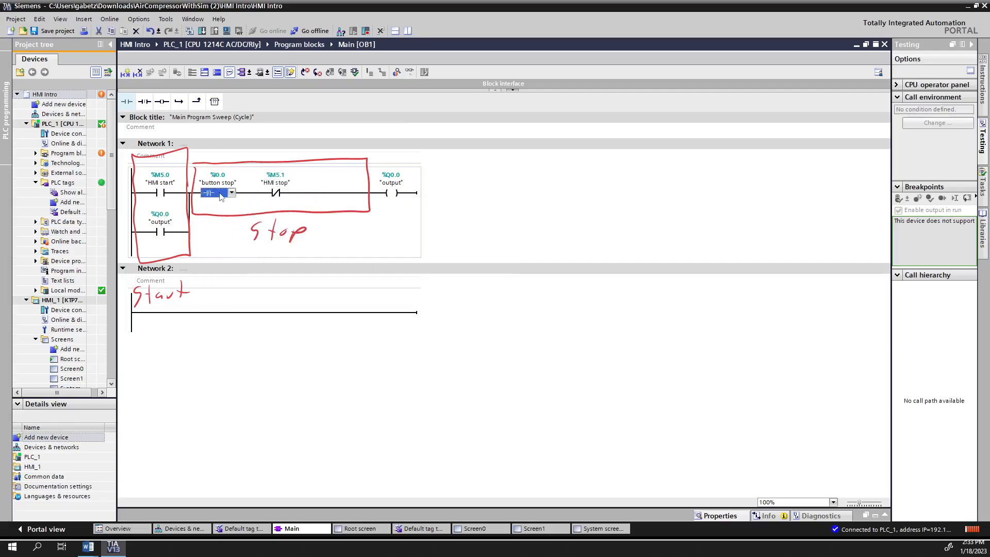
{"action": "left_click", "coordinate": [217, 194]}
{"action": "left_click", "coordinate": [225, 210]}
Step: Add a parallel branch below the "output" latch contact with a normally open "HMI start" contact, and close it onto the rung
{"action": "left_click", "coordinate": [148, 234]}
{"action": "left_click", "coordinate": [136, 232]}
{"action": "left_click", "coordinate": [179, 106]}
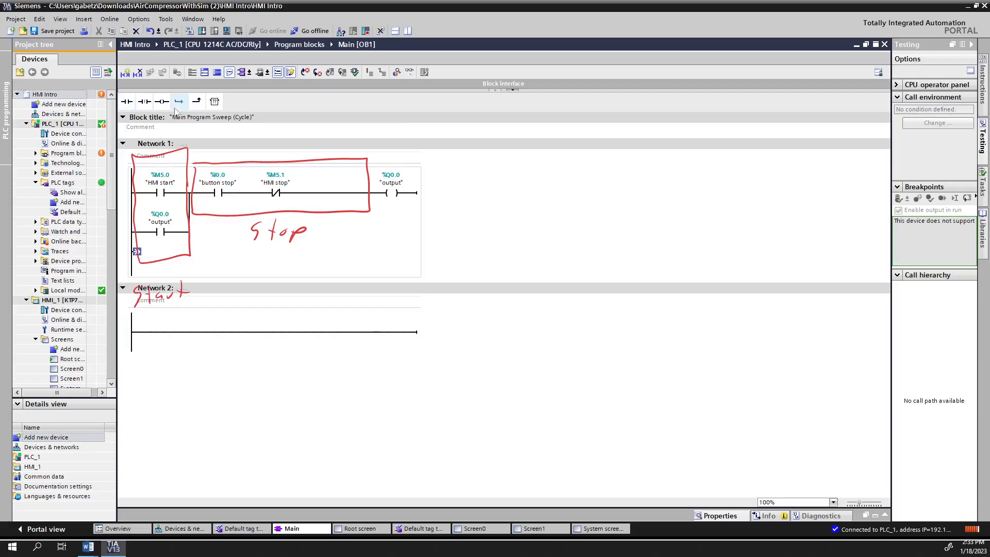
{"action": "left_click", "coordinate": [127, 102]}
{"action": "left_click", "coordinate": [199, 103]}
{"action": "left_click", "coordinate": [163, 253]}
{"action": "type", "text": "h"}
{"action": "left_click", "coordinate": [168, 280]}
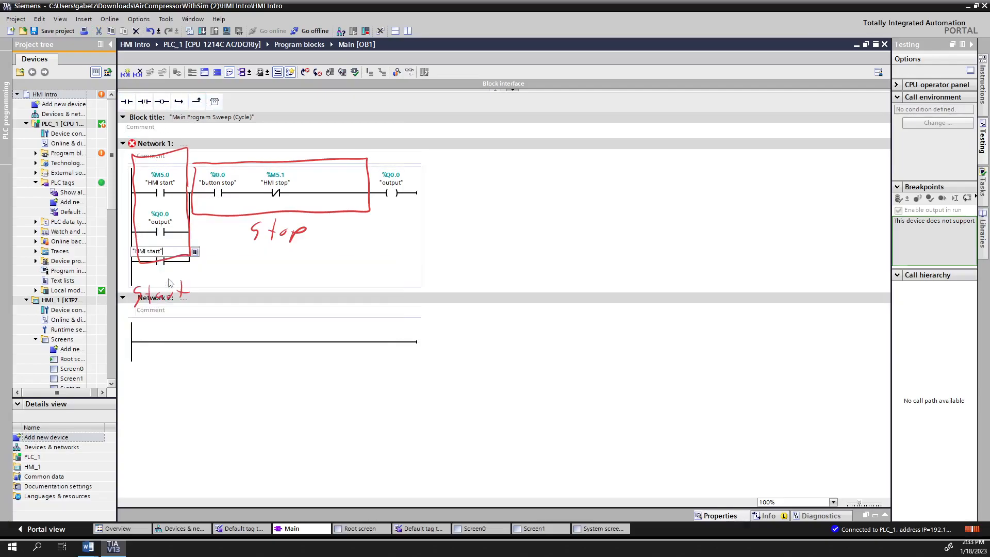
{"action": "key", "text": "Return"}
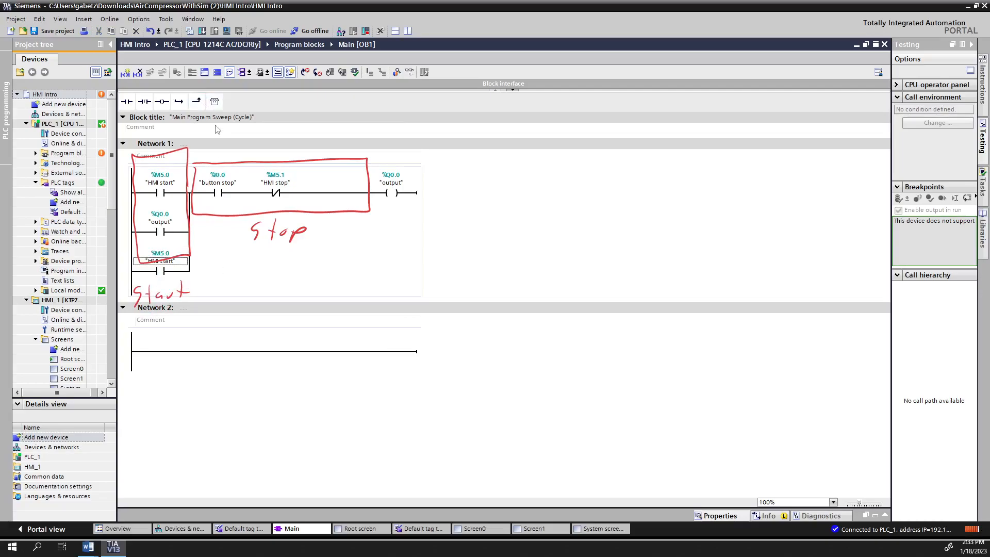
Step: Download the modified Main program to PLC_1
{"action": "left_click", "coordinate": [203, 31]}
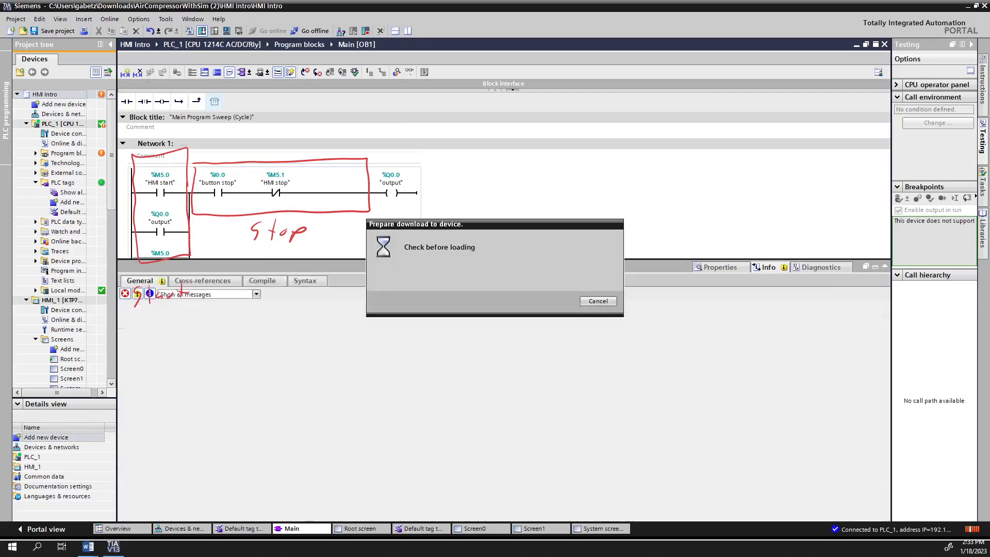